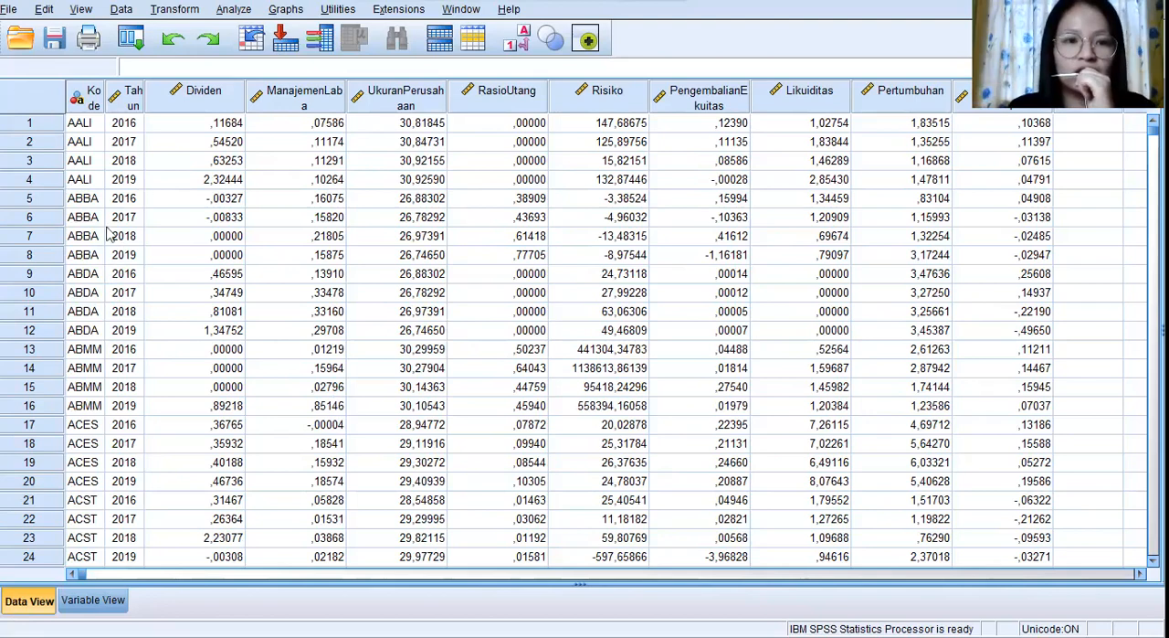
# Start a linear regression analysis and set Dividen as the dependent variable.
pyautogui.click(233, 10)
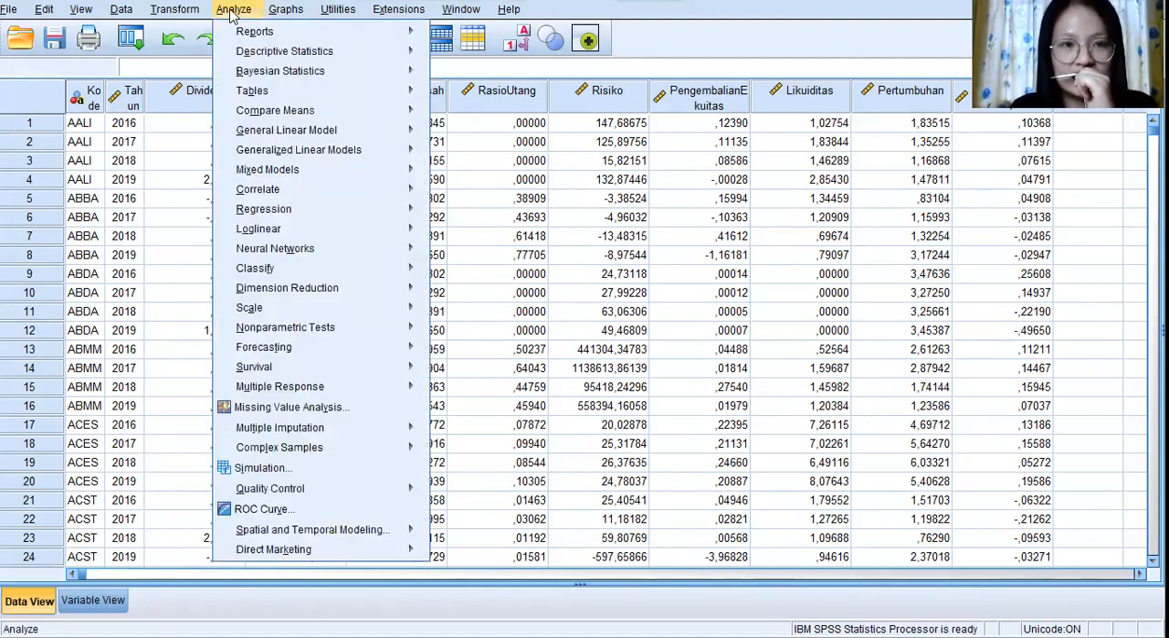
pyautogui.moveTo(302, 210)
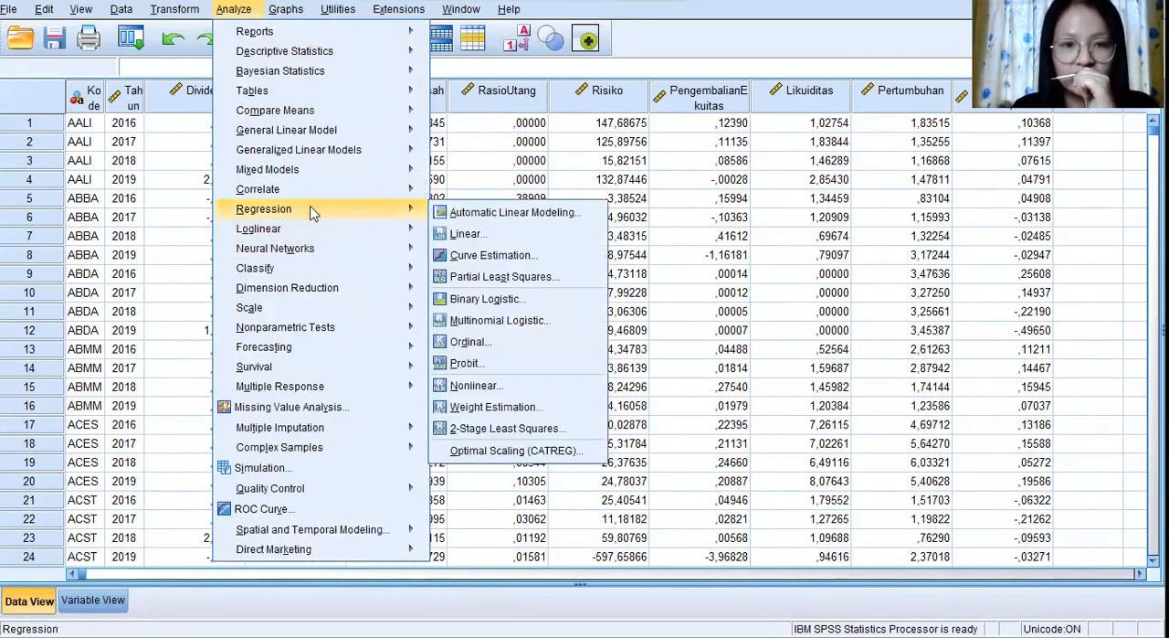
pyautogui.click(557, 239)
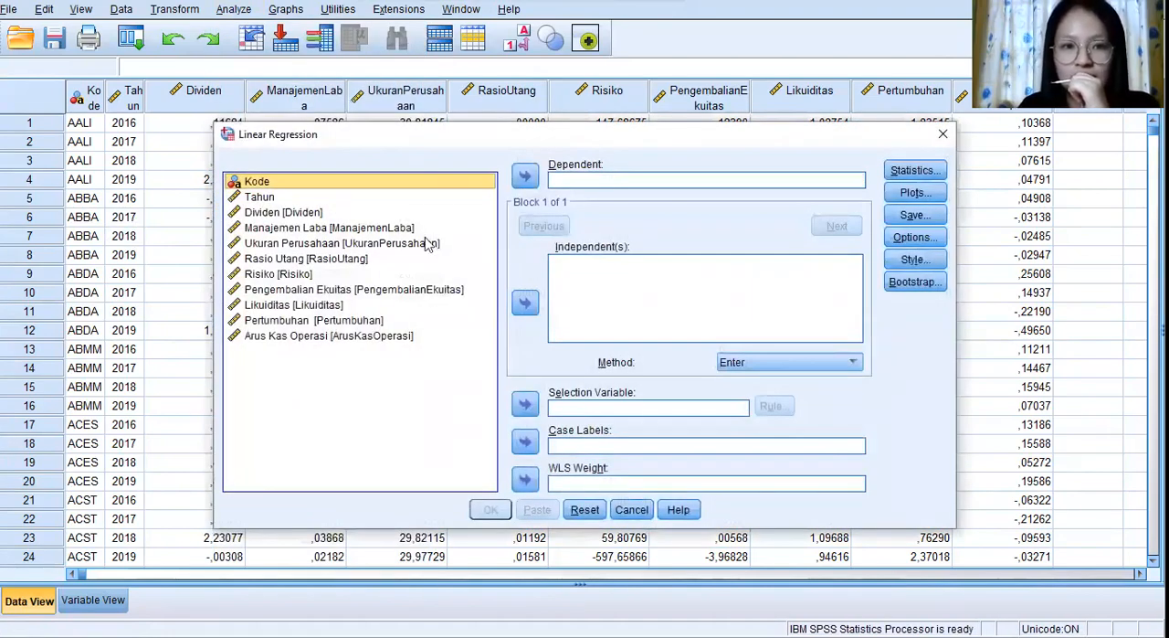
pyautogui.moveTo(481, 141); pyautogui.dragTo(439, 117)
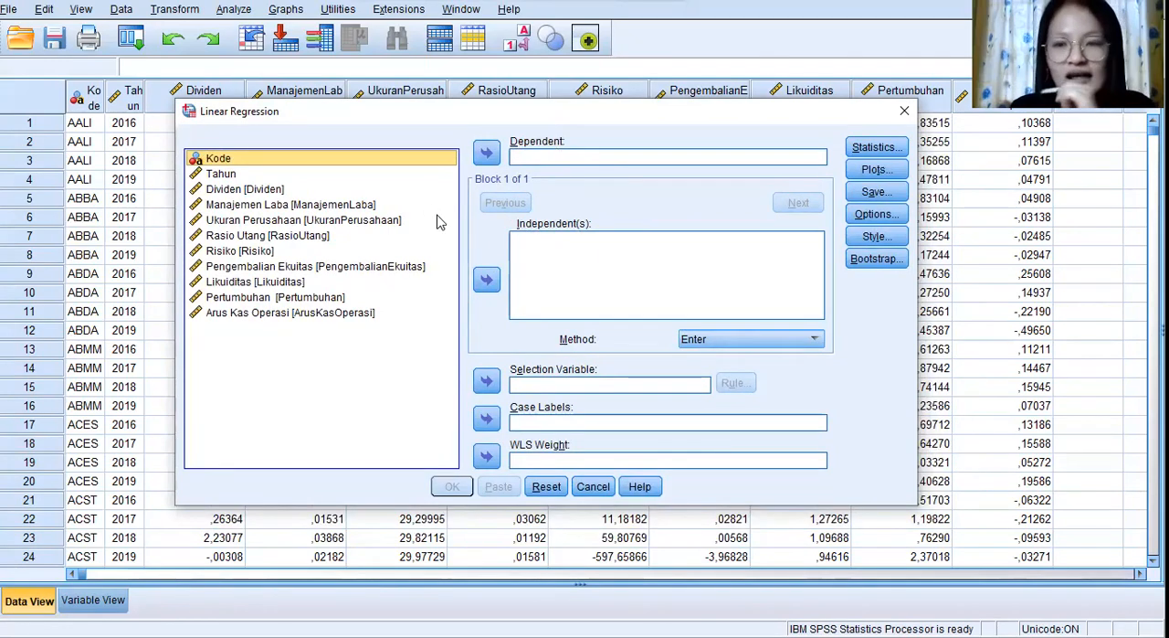
pyautogui.click(279, 190)
pyautogui.click(489, 155)
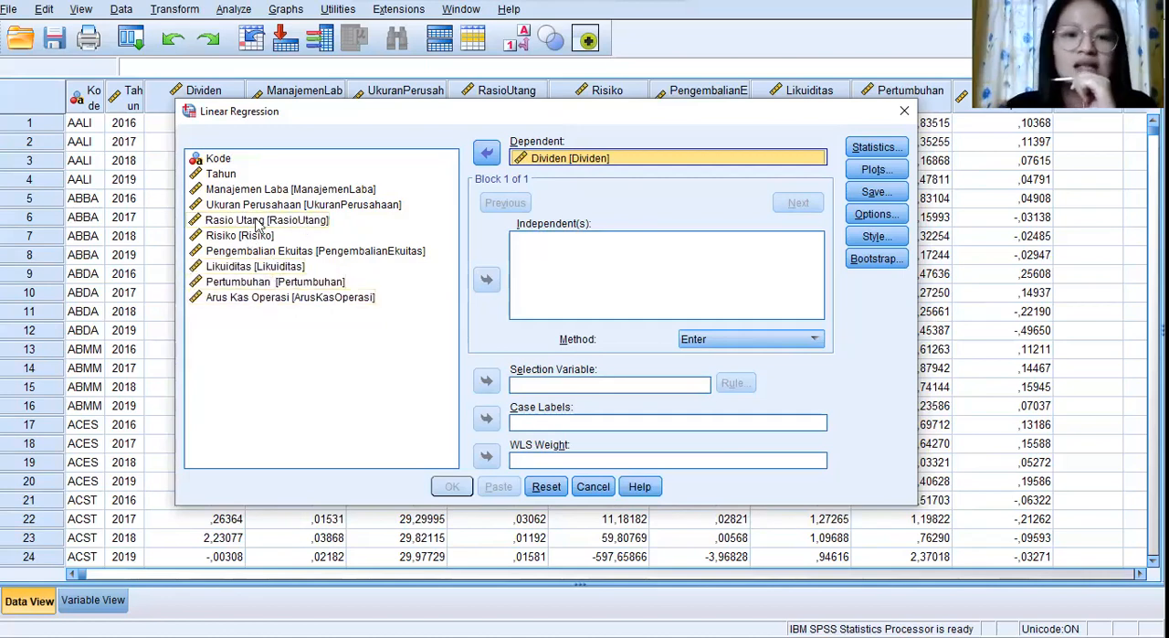
# Add Manajemen Laba, Ukuran Perusahaan, Rasio Utang and Risiko as independent variables of the regression.
pyautogui.click(279, 189)
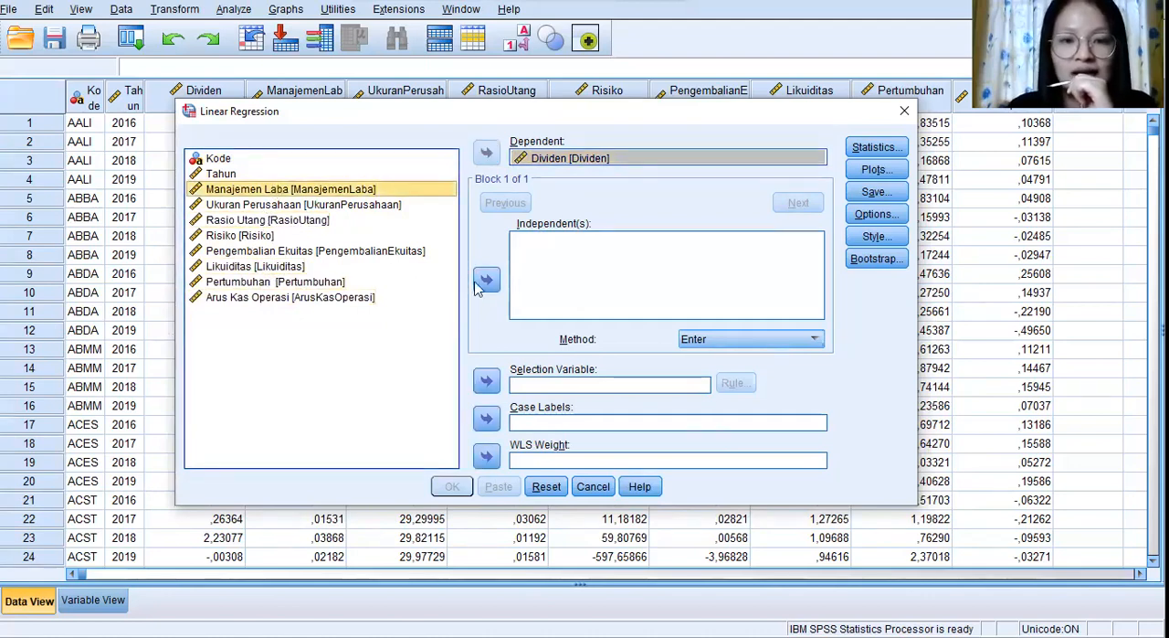
pyautogui.click(486, 279)
pyautogui.click(334, 205)
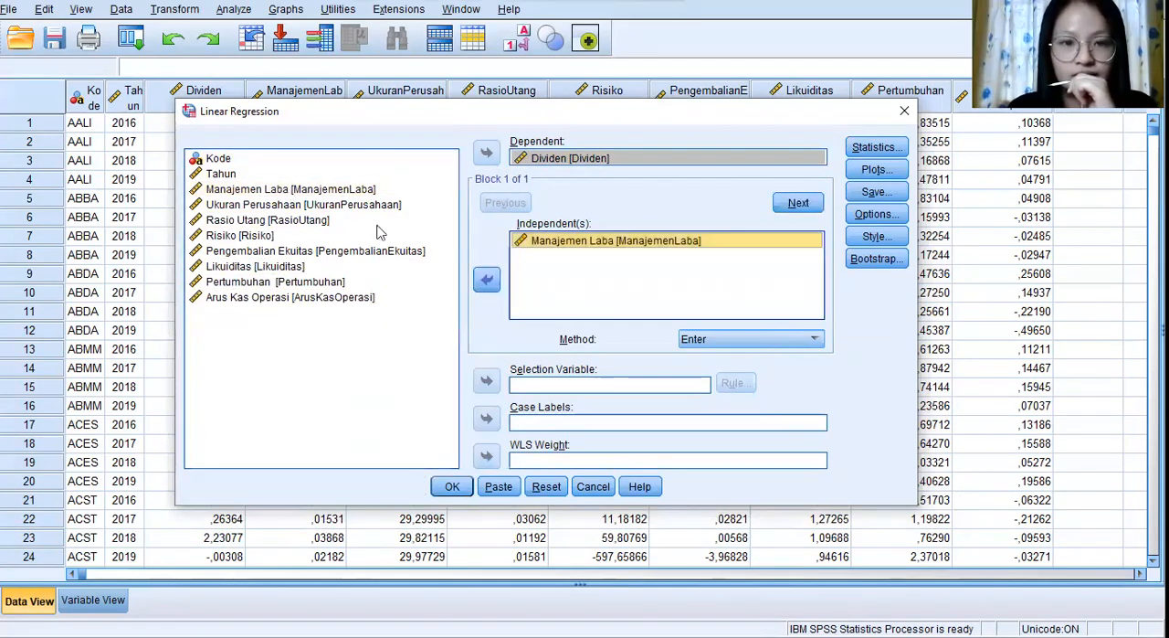
pyautogui.click(485, 280)
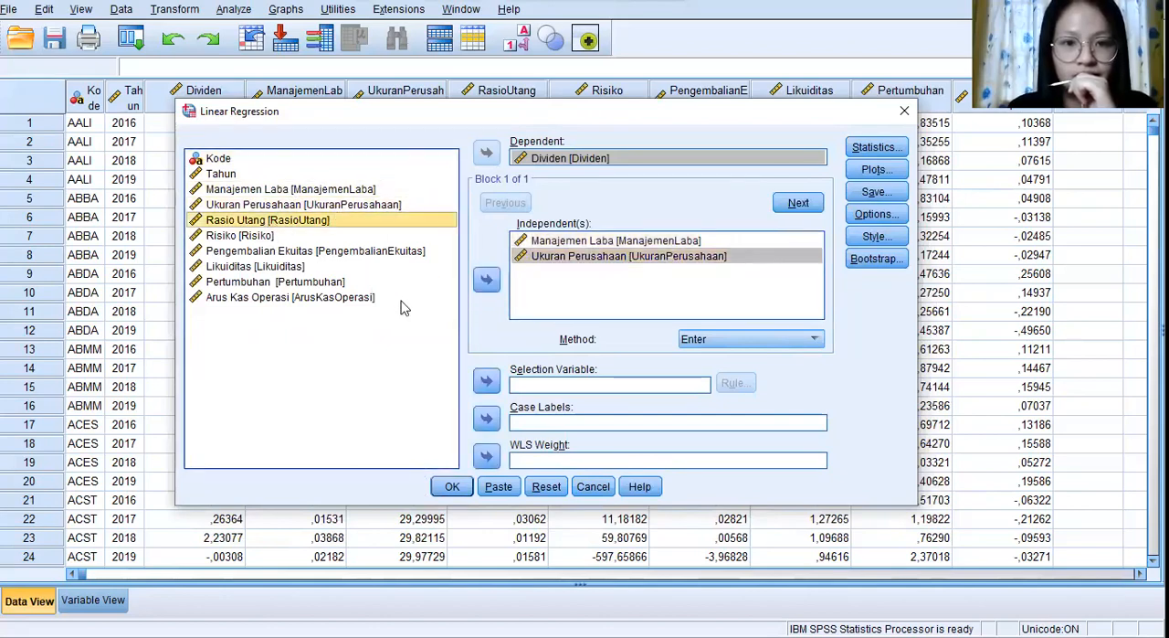
pyautogui.click(486, 280)
pyautogui.click(486, 279)
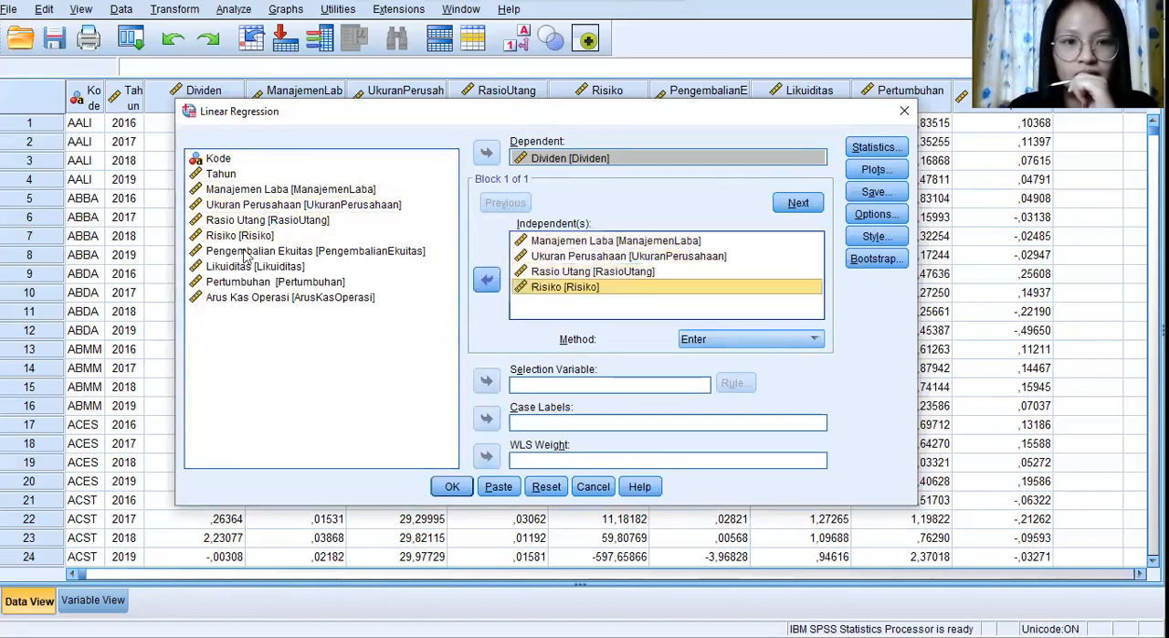
# Add Pengembalian Ekuitas, Likuiditas, Pertumbuhan and Arus Kas Operasi to the regression's independent variables.
pyautogui.click(245, 254)
pyautogui.click(482, 279)
pyautogui.click(265, 266)
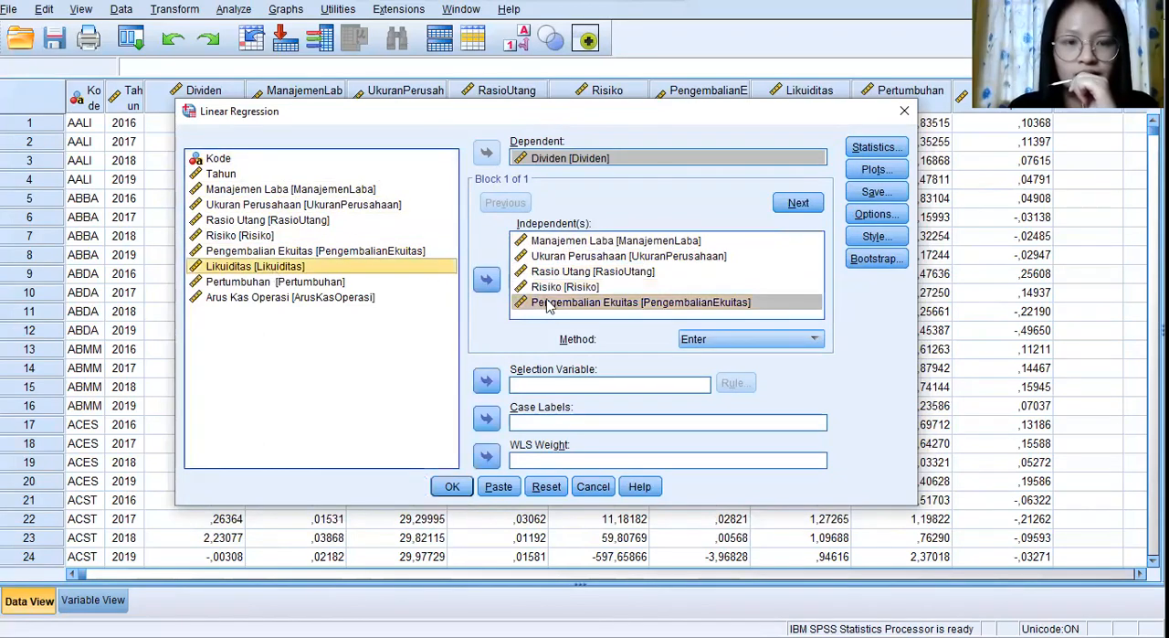
pyautogui.click(486, 279)
pyautogui.click(486, 280)
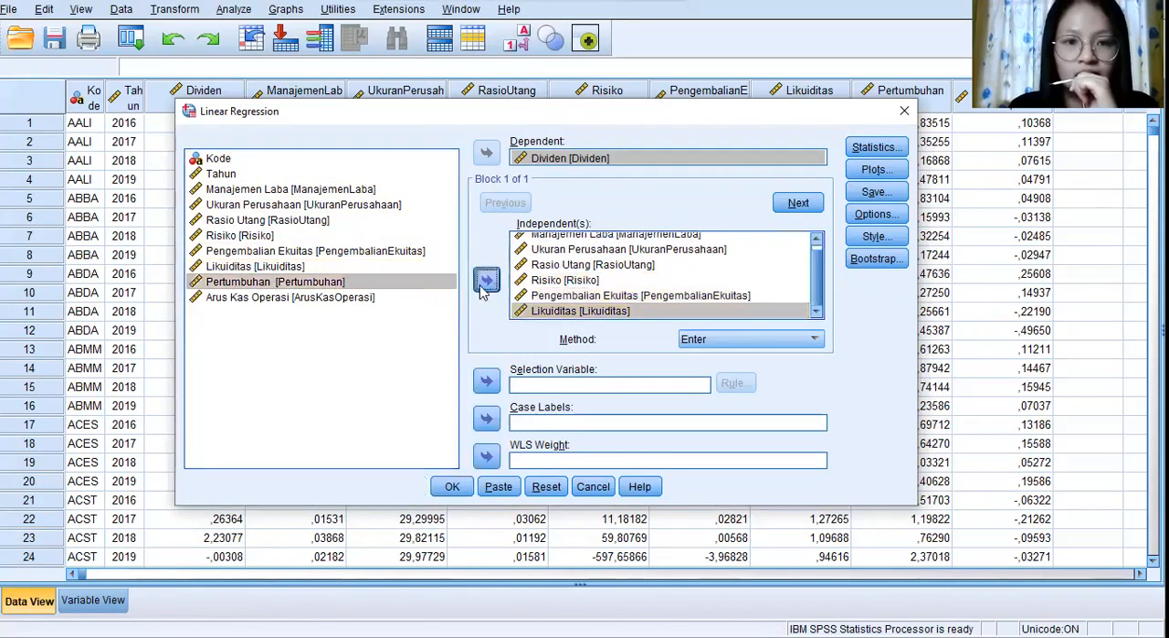
pyautogui.click(356, 297)
pyautogui.click(486, 281)
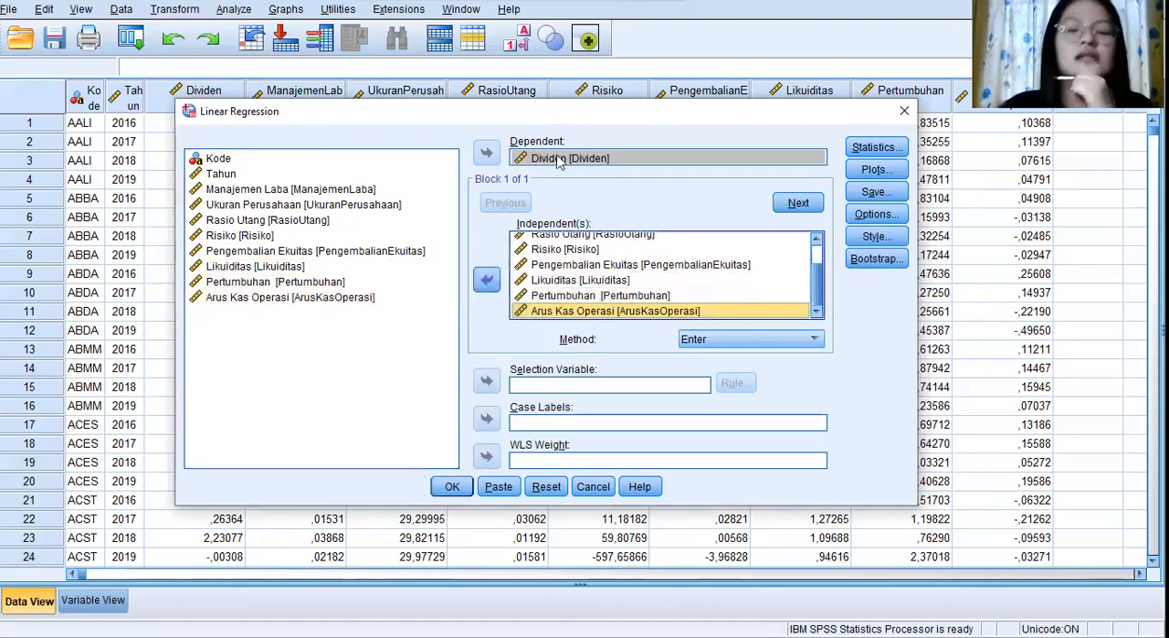
# Run the regression with studentized deleted residuals saved as a new variable, and return to the data set.
pyautogui.click(873, 193)
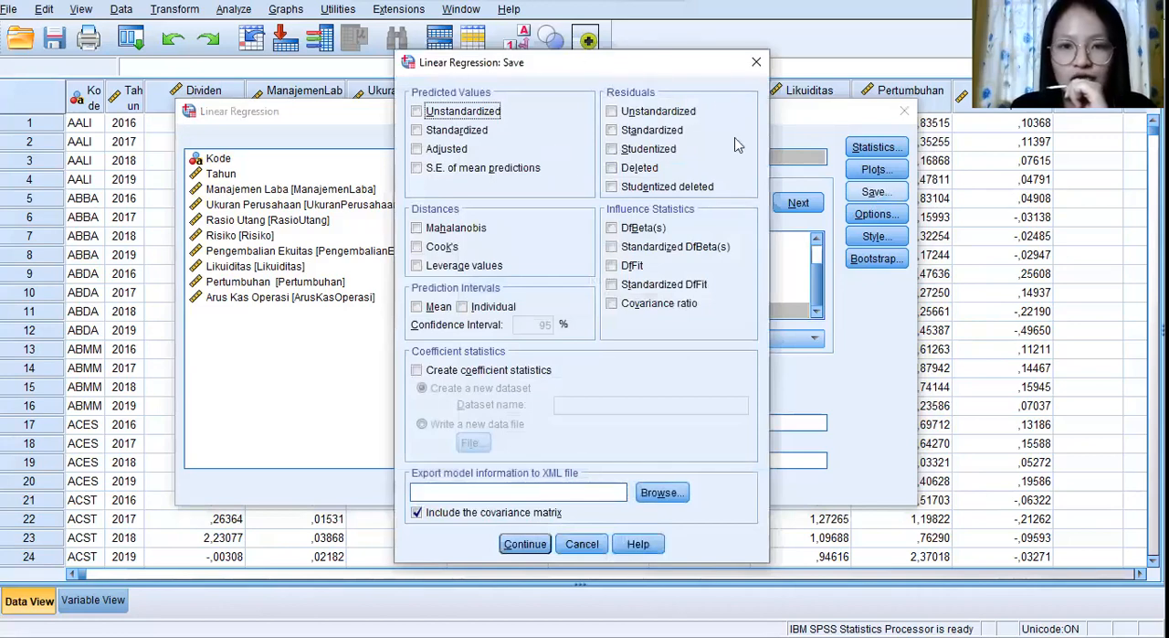
pyautogui.click(612, 187)
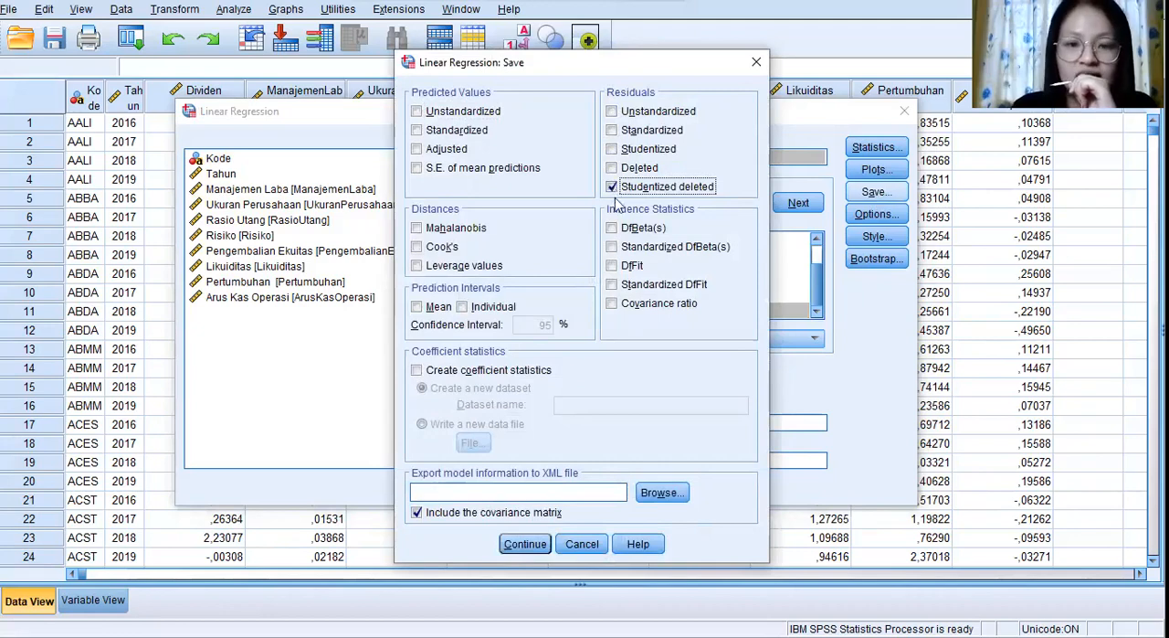
pyautogui.click(524, 543)
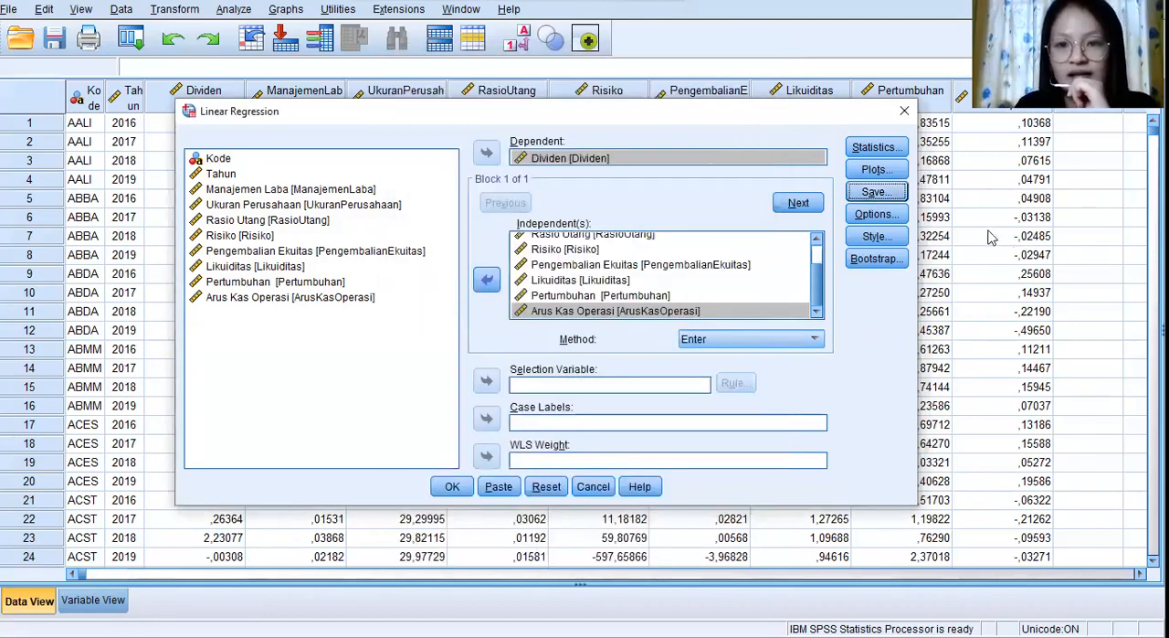
pyautogui.click(451, 486)
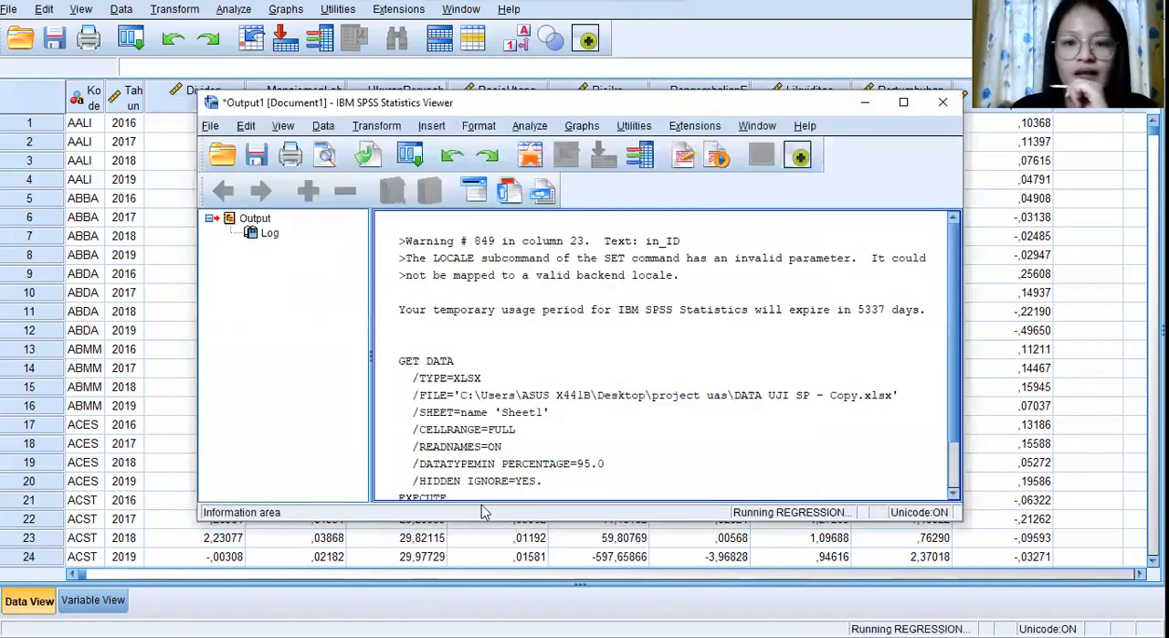
pyautogui.click(865, 102)
# Sort the cases by the saved residual variable SDR_1 in ascending order.
pyautogui.moveTo(647, 573); pyautogui.dragTo(877, 575)
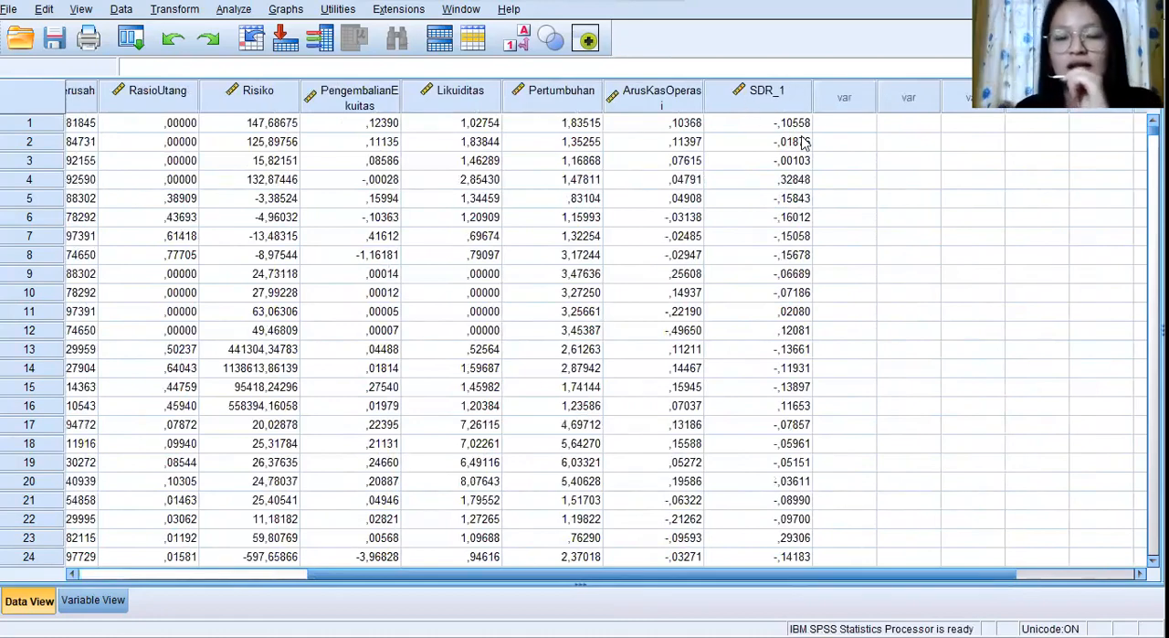
pyautogui.rightClick(777, 96)
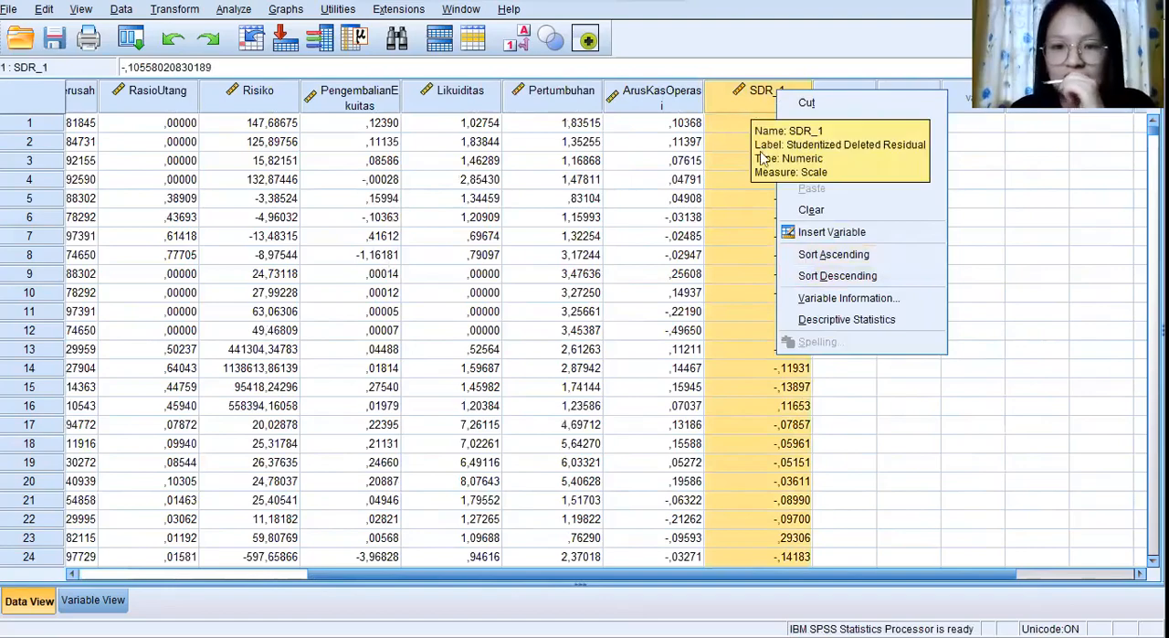
pyautogui.click(818, 260)
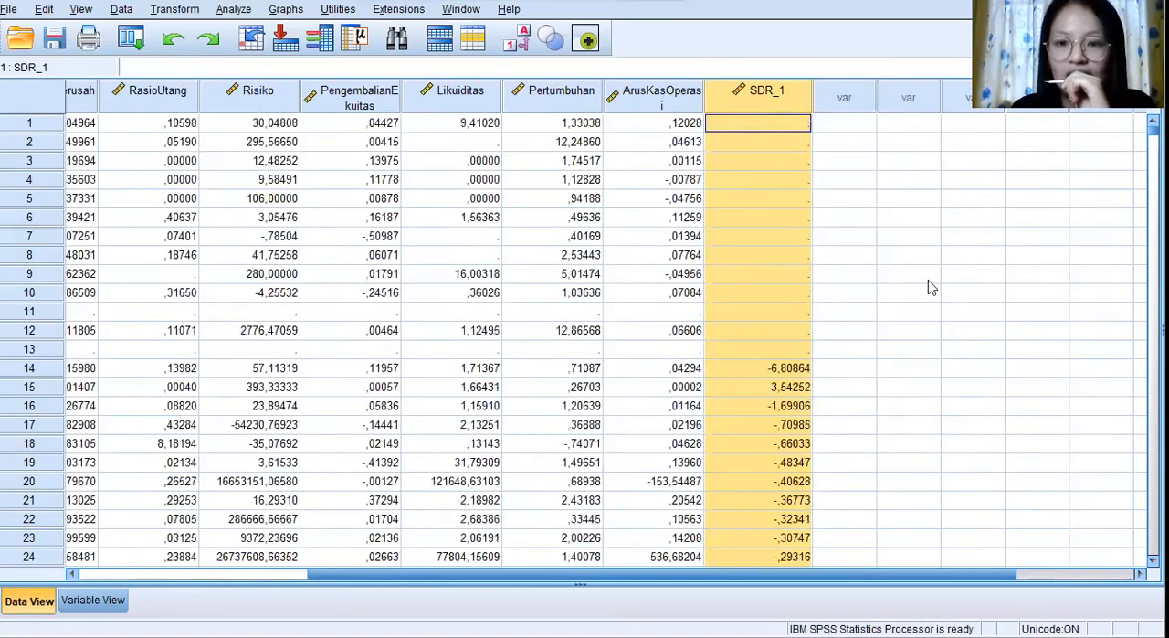
# Examine the sorted SDR_1 values down the case list for extreme negative residuals, and return to the first cases.
pyautogui.scroll(-6, 928, 283)
pyautogui.scroll(6, 928, 287)
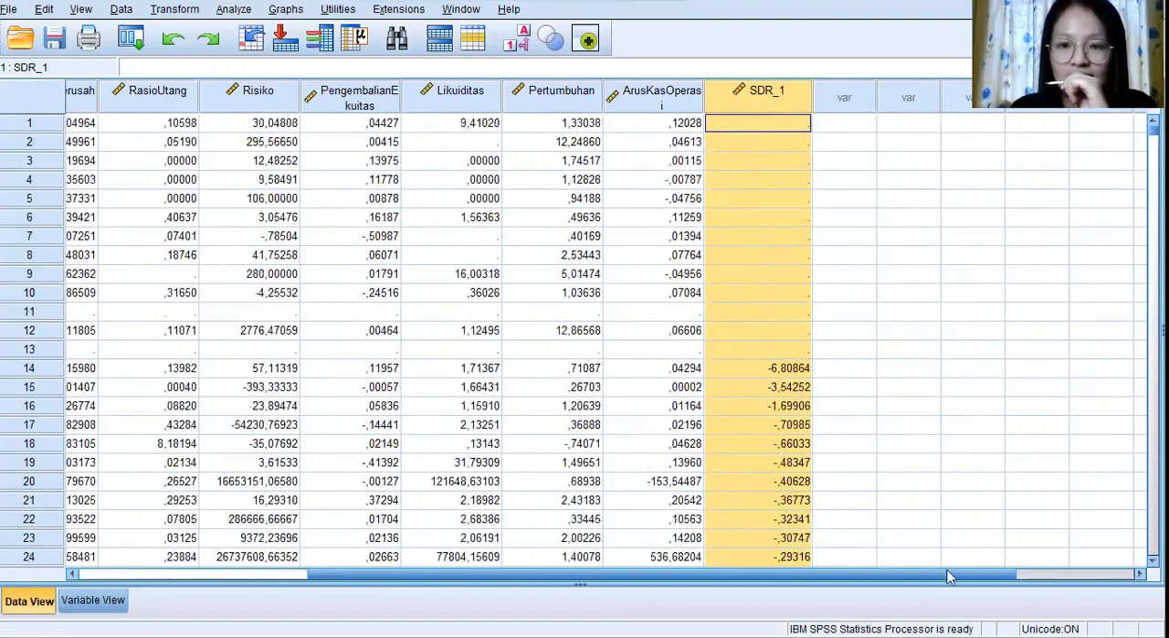
pyautogui.moveTo(947, 581); pyautogui.dragTo(941, 581)
pyautogui.scroll(-6, 793, 305)
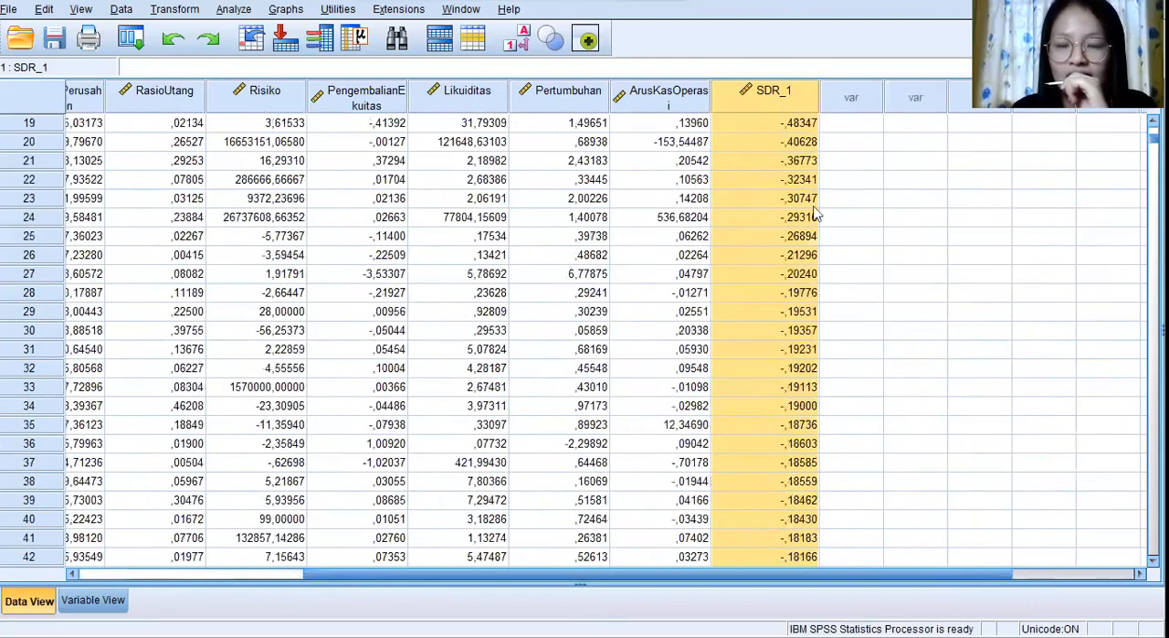
pyautogui.scroll(-20, 817, 262)
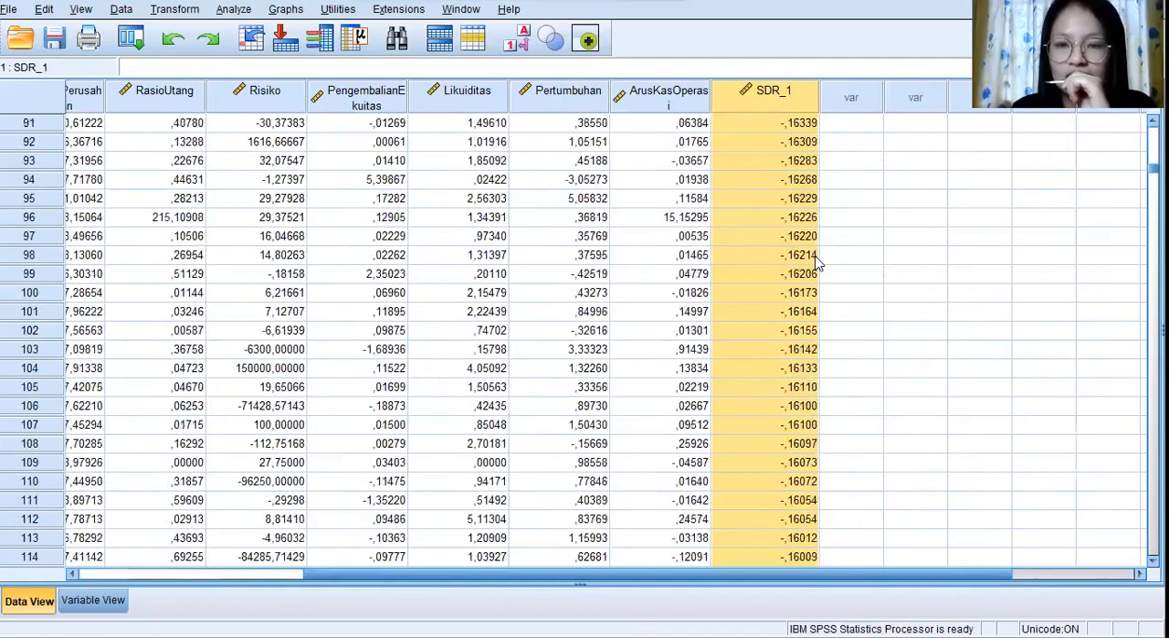
pyautogui.scroll(-6, 818, 262)
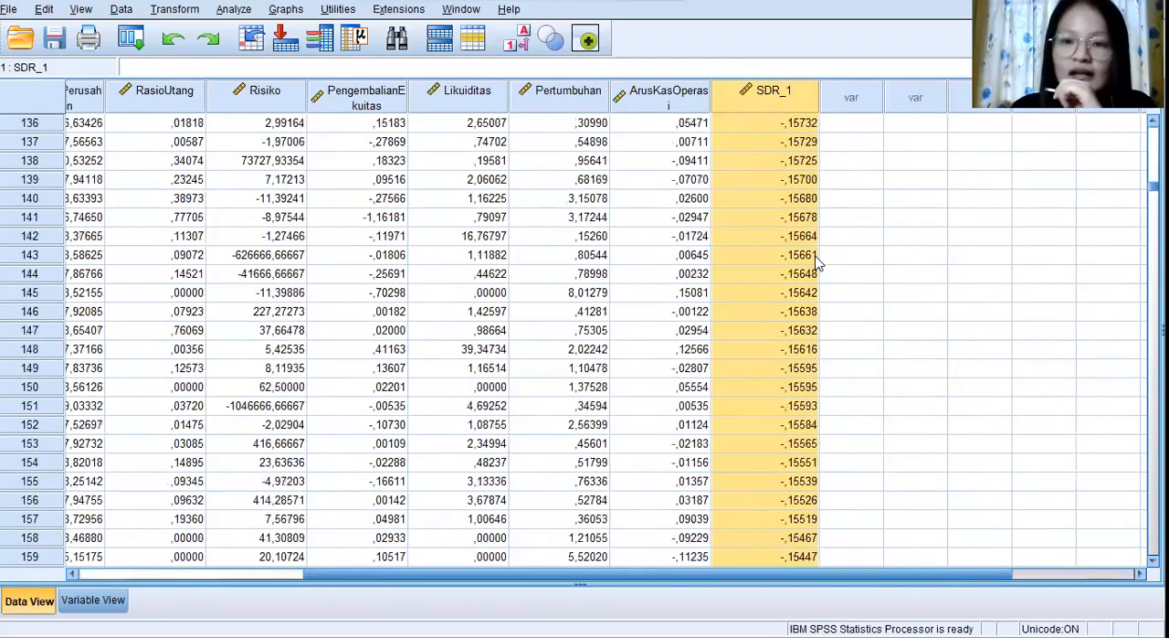
pyautogui.scroll(-20, 817, 262)
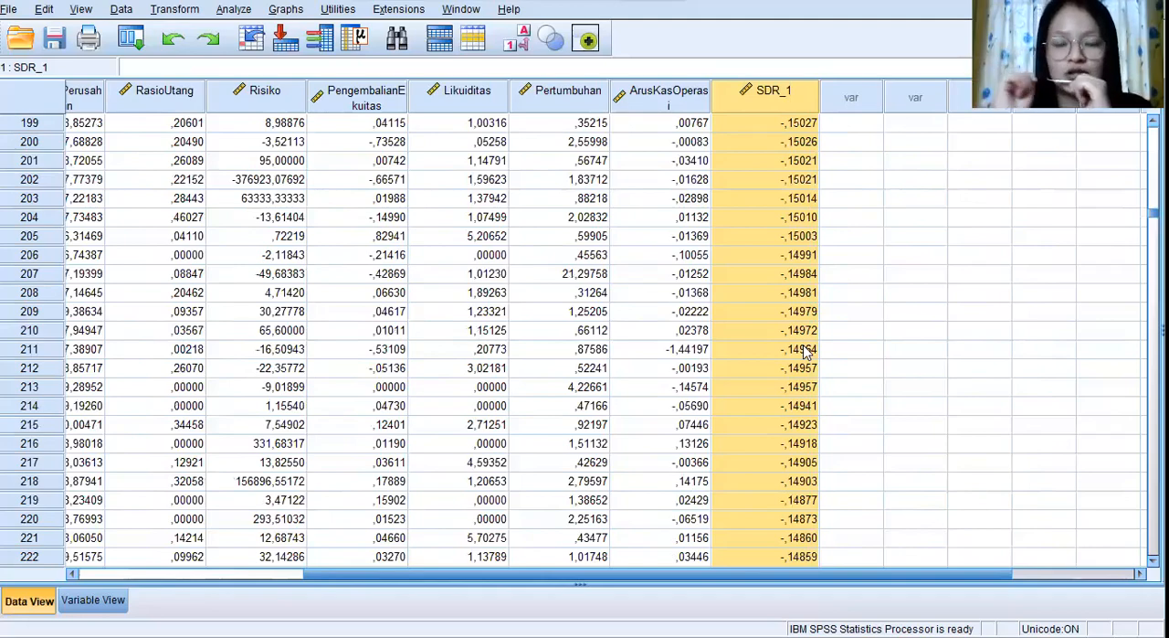
pyautogui.scroll(20, 661, 398)
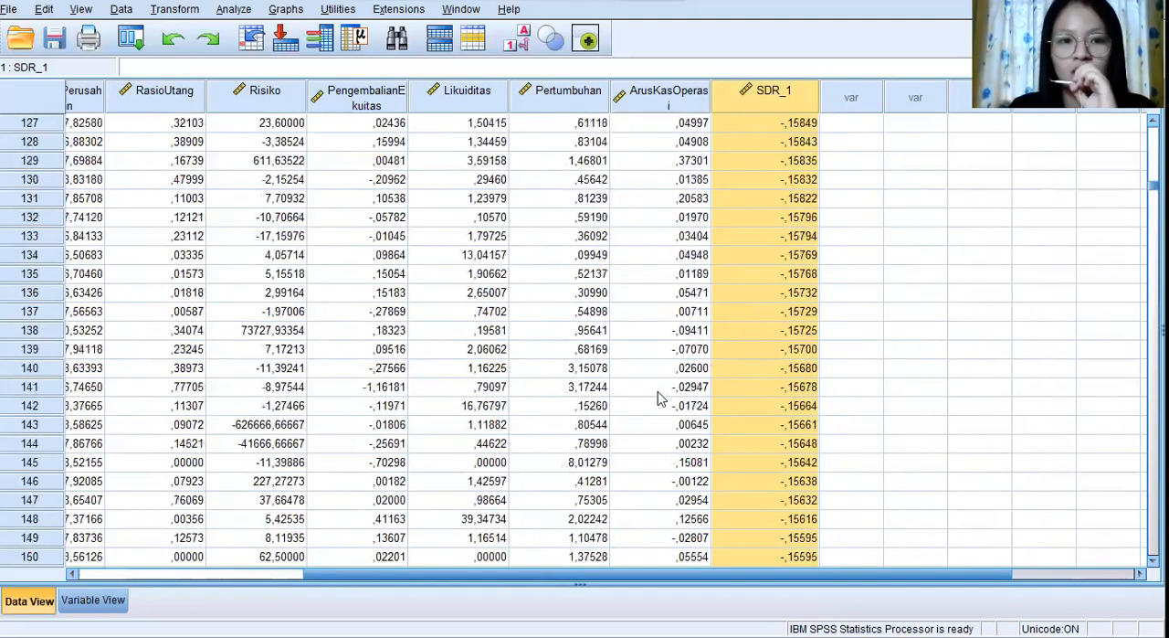
pyautogui.scroll(20, 661, 398)
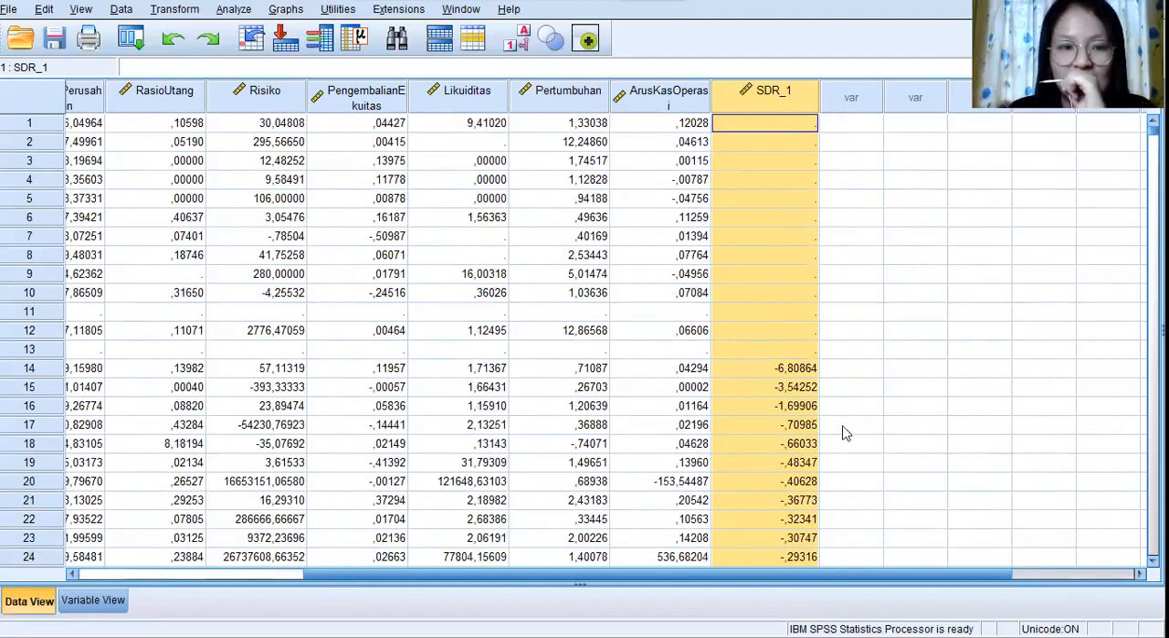
# Delete cases 1 to 15, which have missing SDR_1 values or extreme negative residuals.
pyautogui.click(774, 407)
pyautogui.click(789, 388)
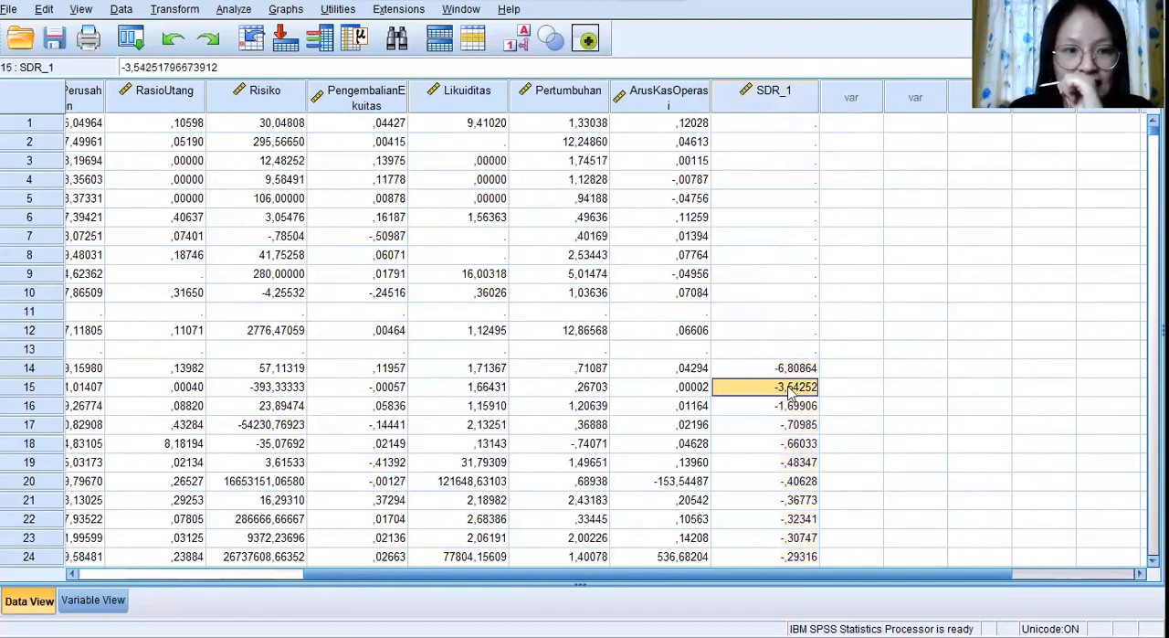
pyautogui.moveTo(31, 391); pyautogui.dragTo(15, 130)
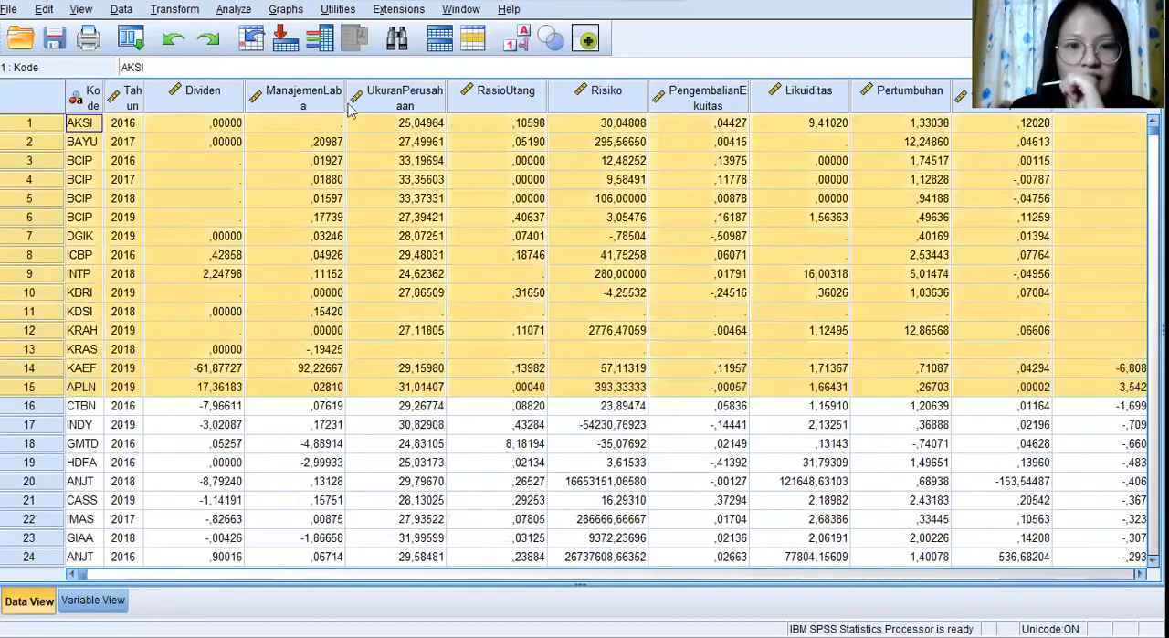
pyautogui.rightClick(622, 169)
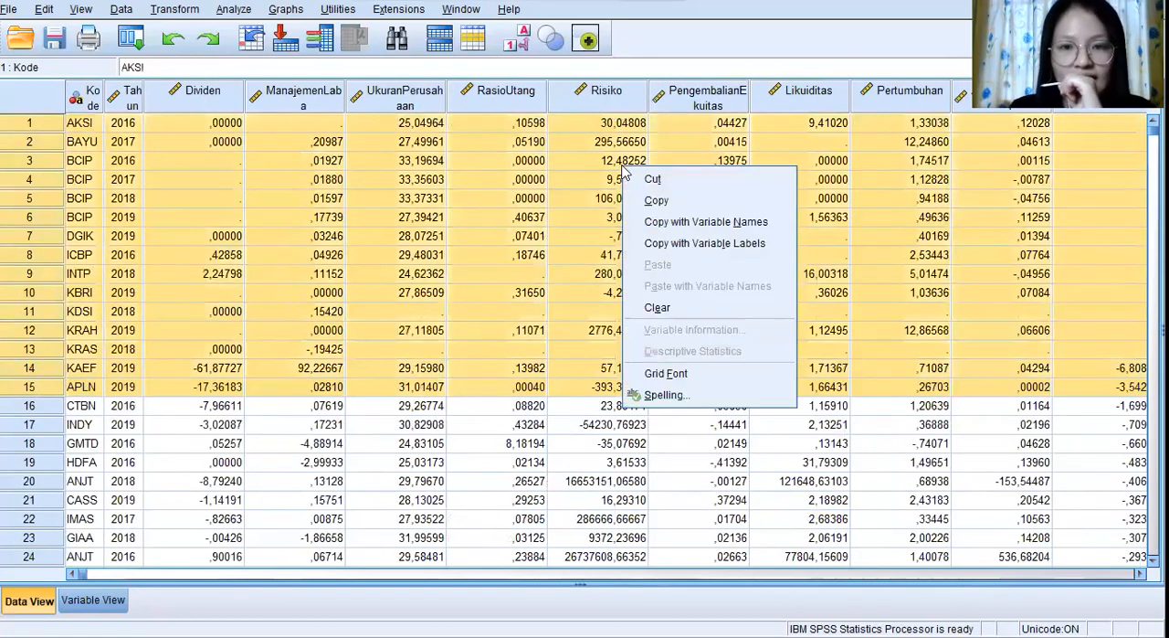
pyautogui.click(680, 310)
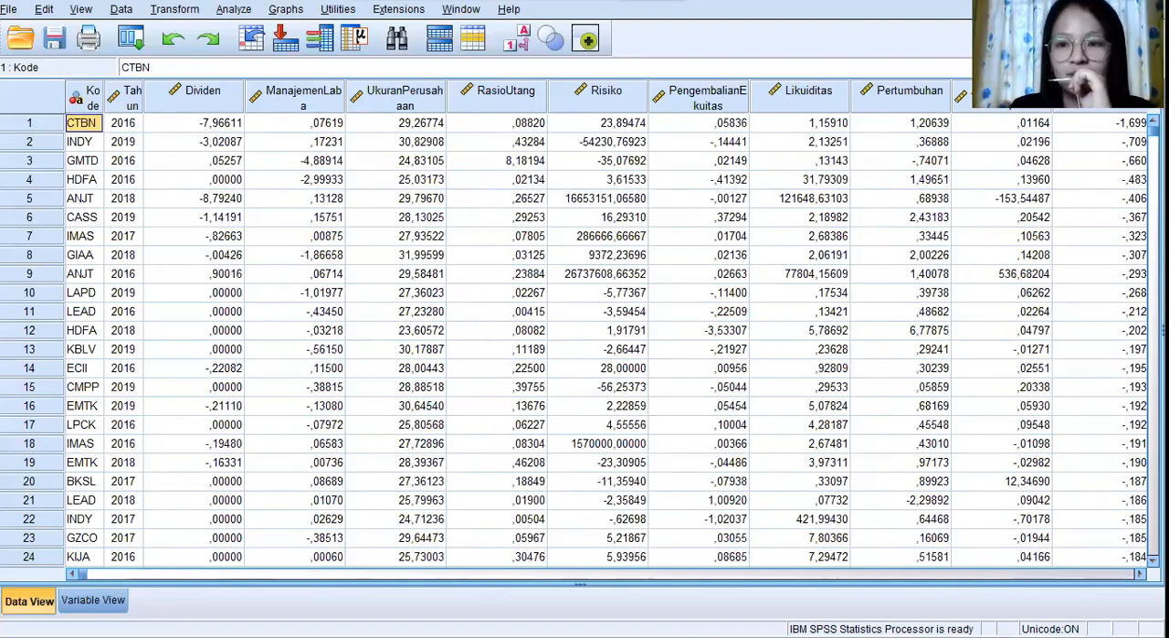
# Delete cases 969 to 981 at the end of the data set, whose SDR_1 residuals exceed 2.
pyautogui.moveTo(1153, 130); pyautogui.dragTo(1153, 550)
pyautogui.moveTo(768, 573); pyautogui.dragTo(994, 561)
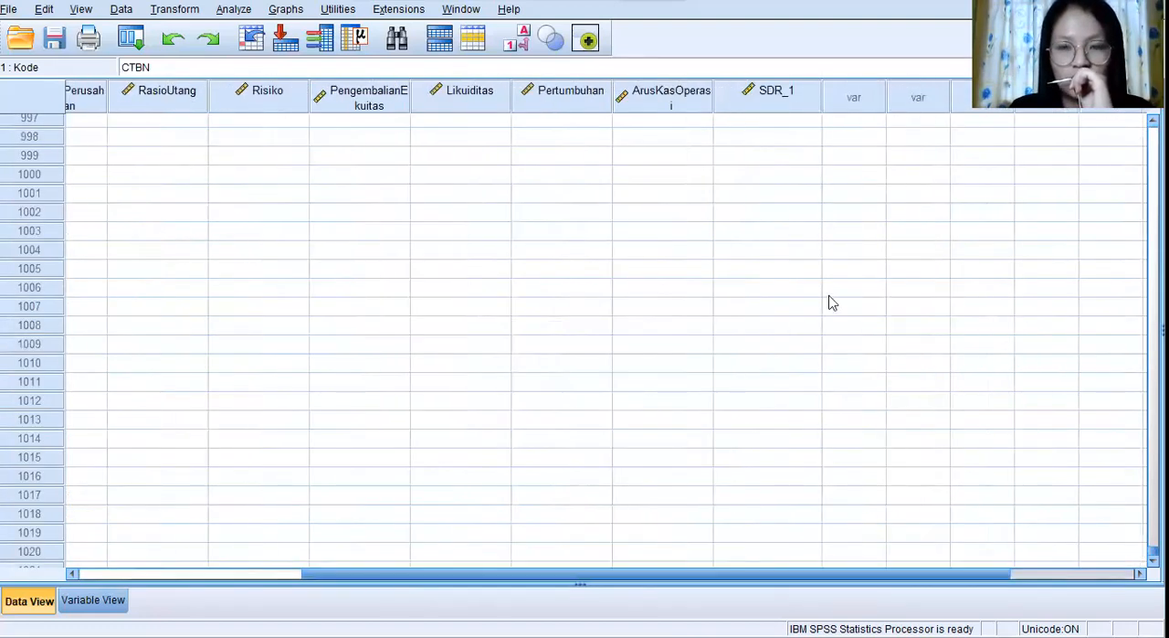
pyautogui.scroll(10, 829, 302)
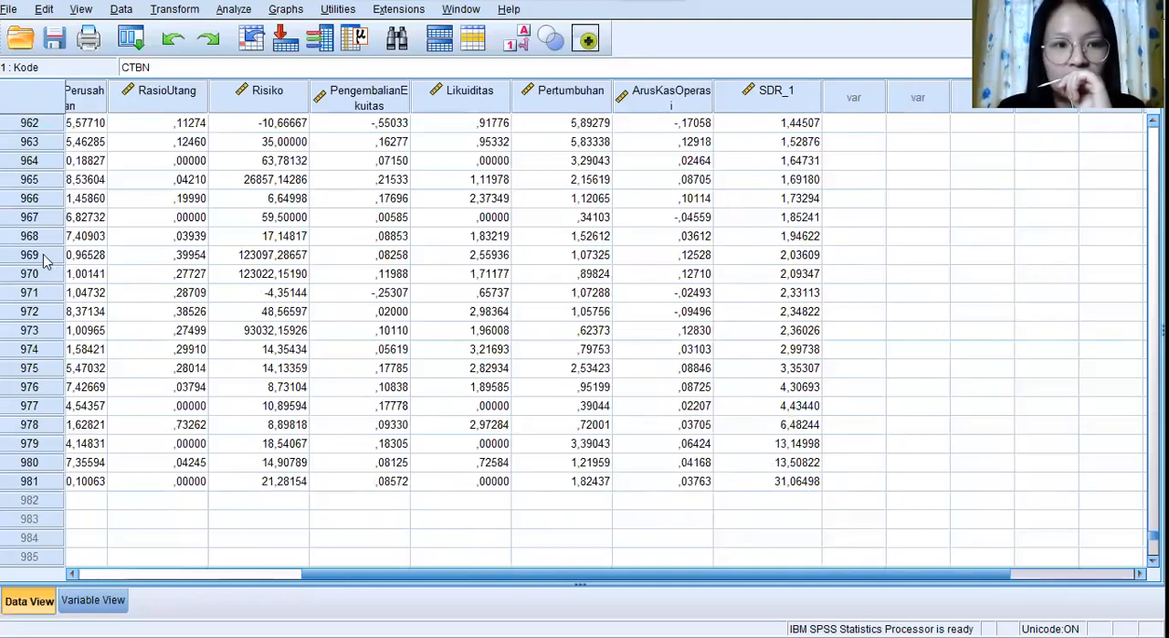
pyautogui.moveTo(46, 262); pyautogui.dragTo(33, 480)
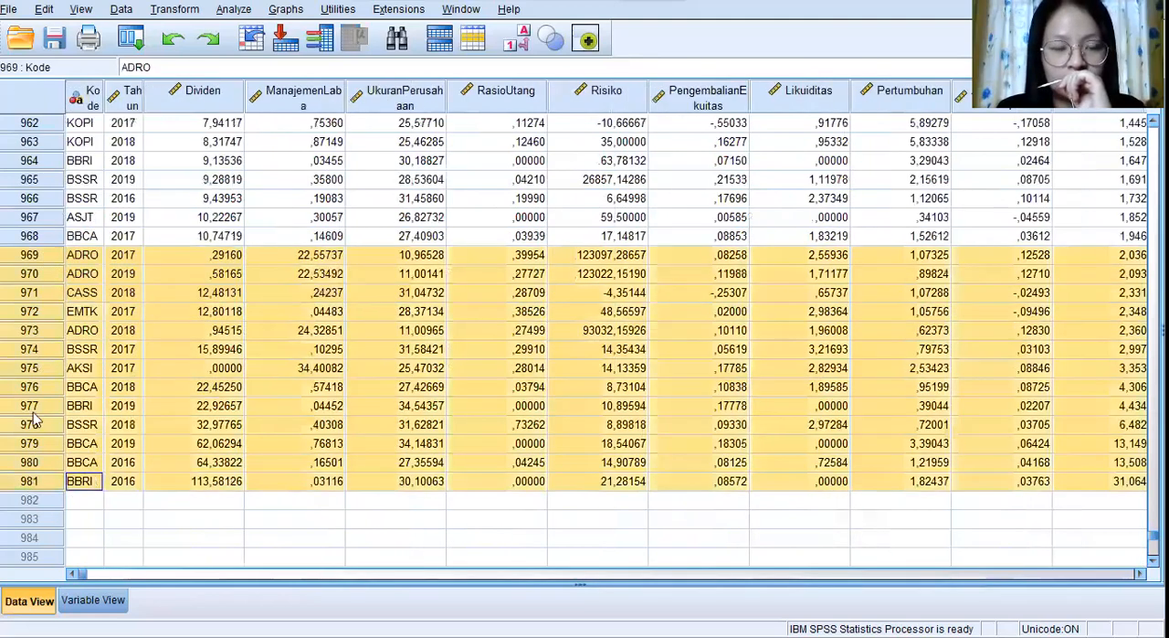
pyautogui.rightClick(30, 403)
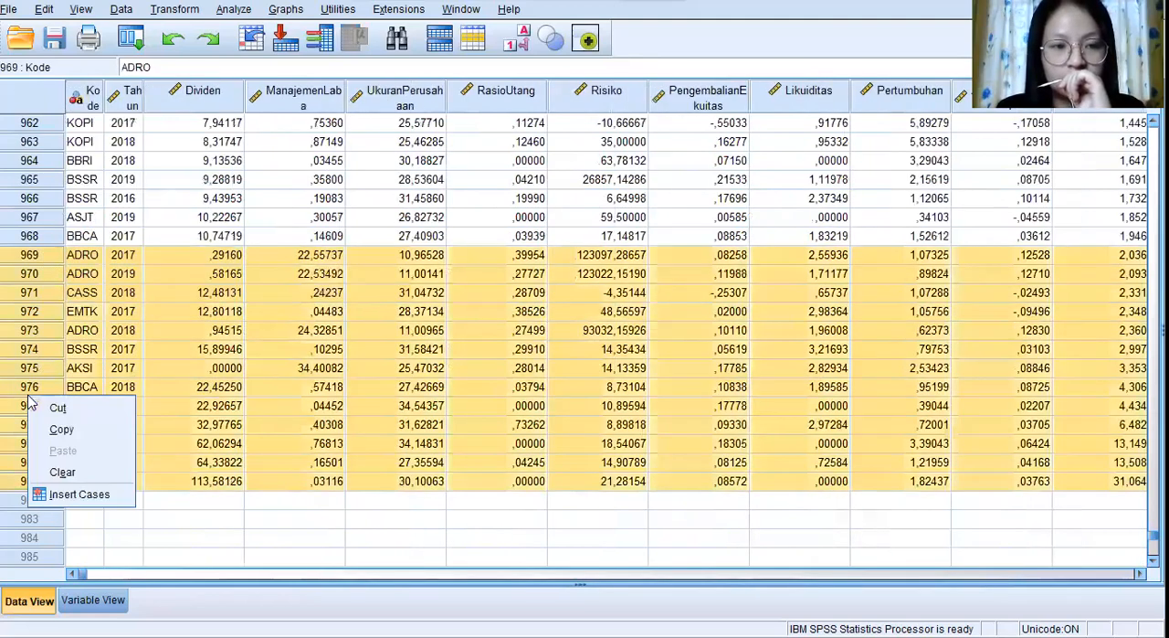
pyautogui.click(62, 472)
pyautogui.scroll(4, 775, 294)
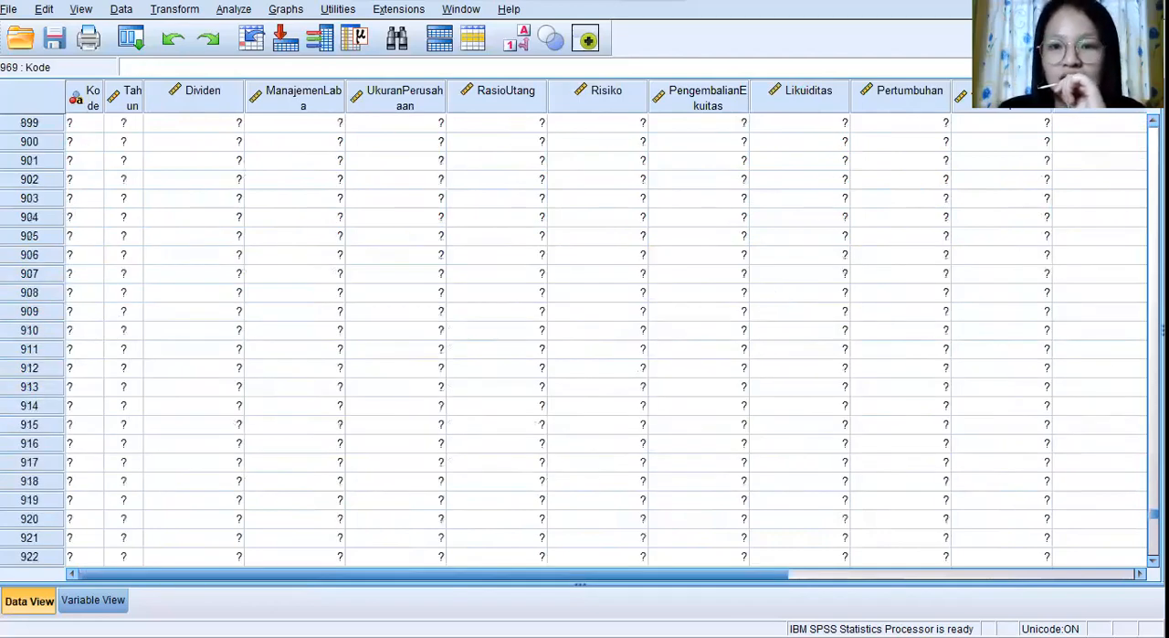
pyautogui.moveTo(1154, 505); pyautogui.dragTo(1154, 130)
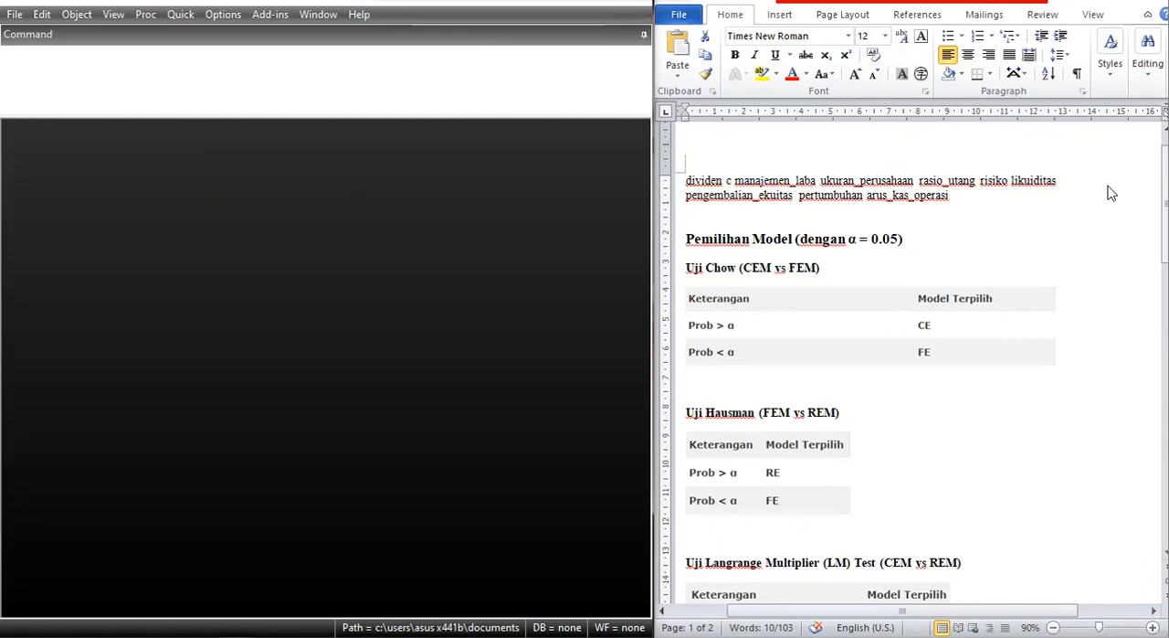
# Switch to EViews and open the Excel file DATA UJI SP from the desktop folder project uas as a foreign data workfile.
pyautogui.click(15, 18)
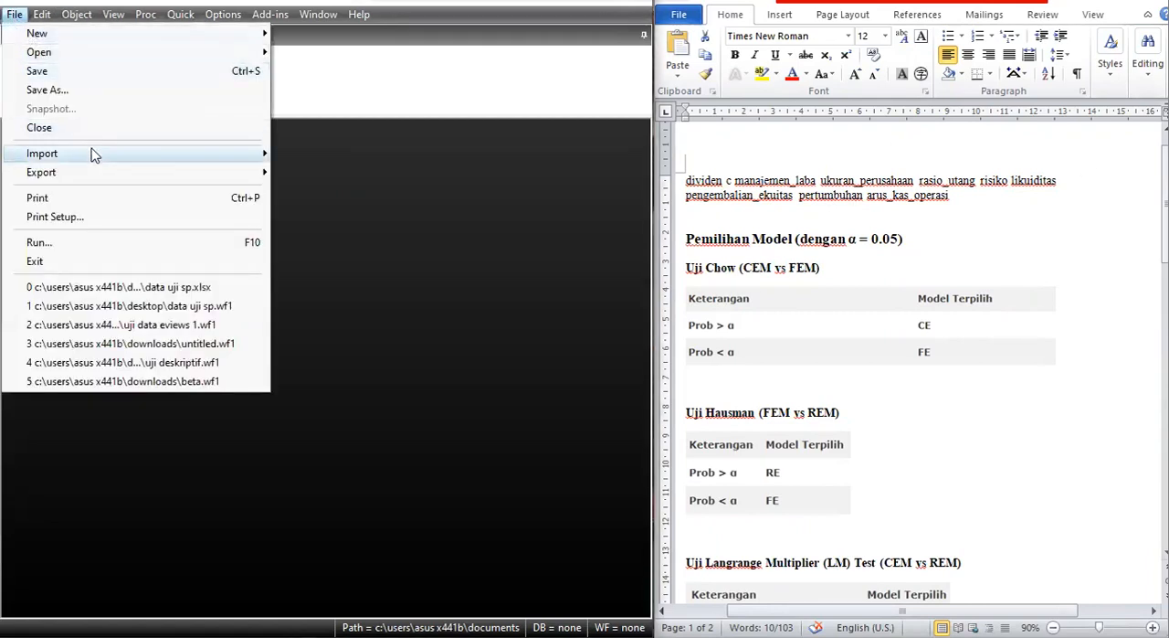
pyautogui.moveTo(106, 57)
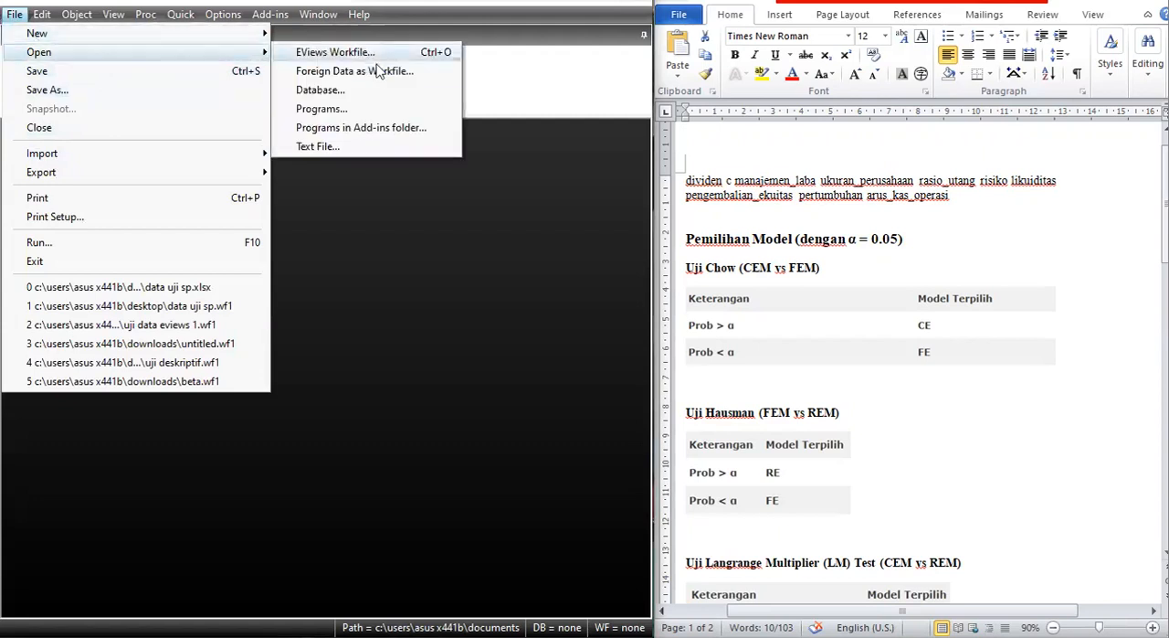
pyautogui.click(452, 78)
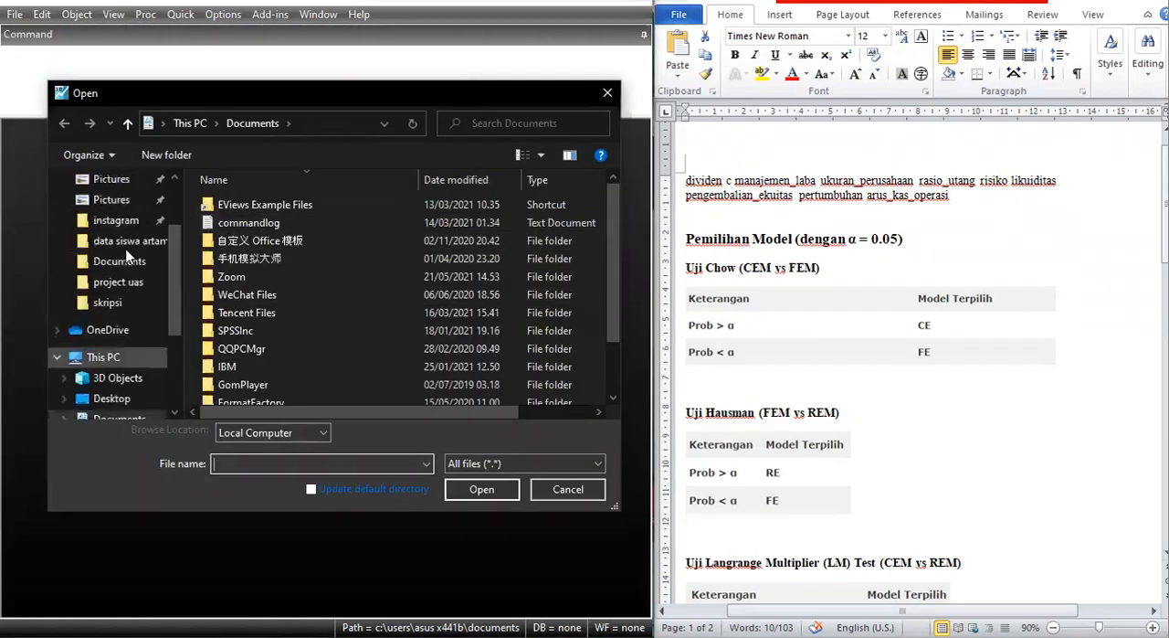
pyautogui.click(114, 214)
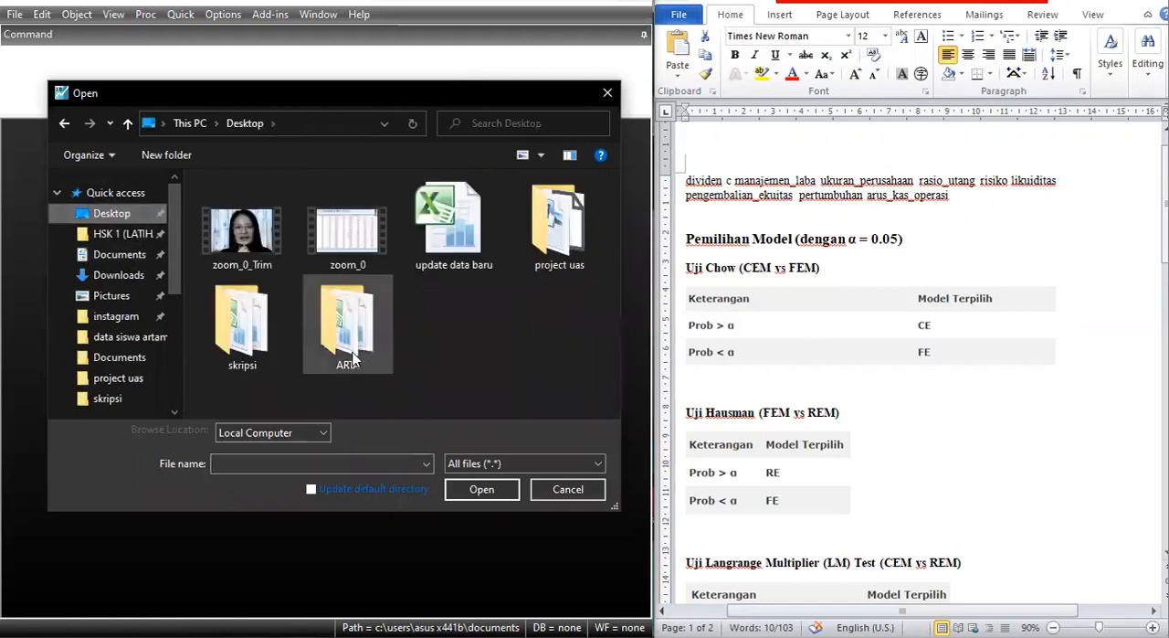
pyautogui.click(454, 224)
pyautogui.doubleClick(552, 224)
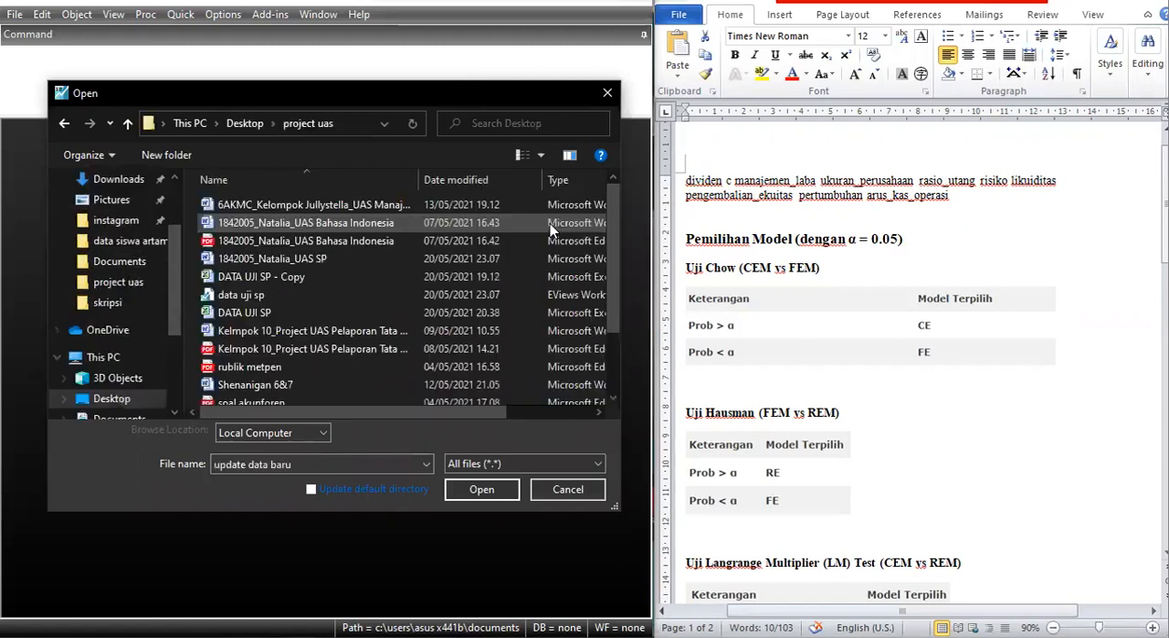
pyautogui.click(265, 312)
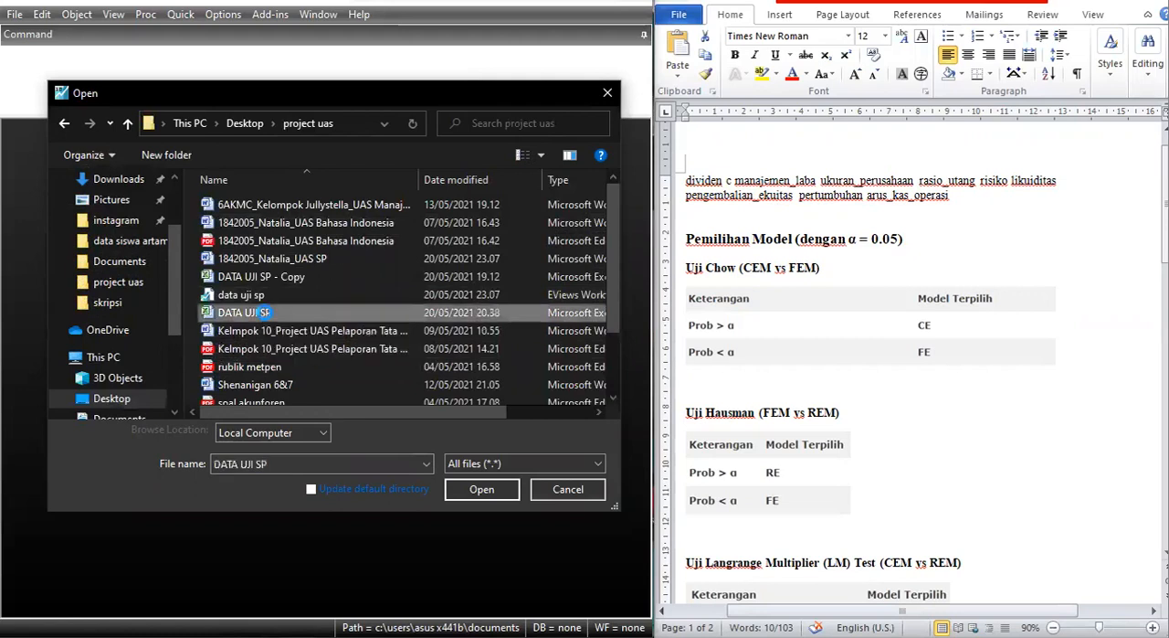
pyautogui.doubleClick(265, 312)
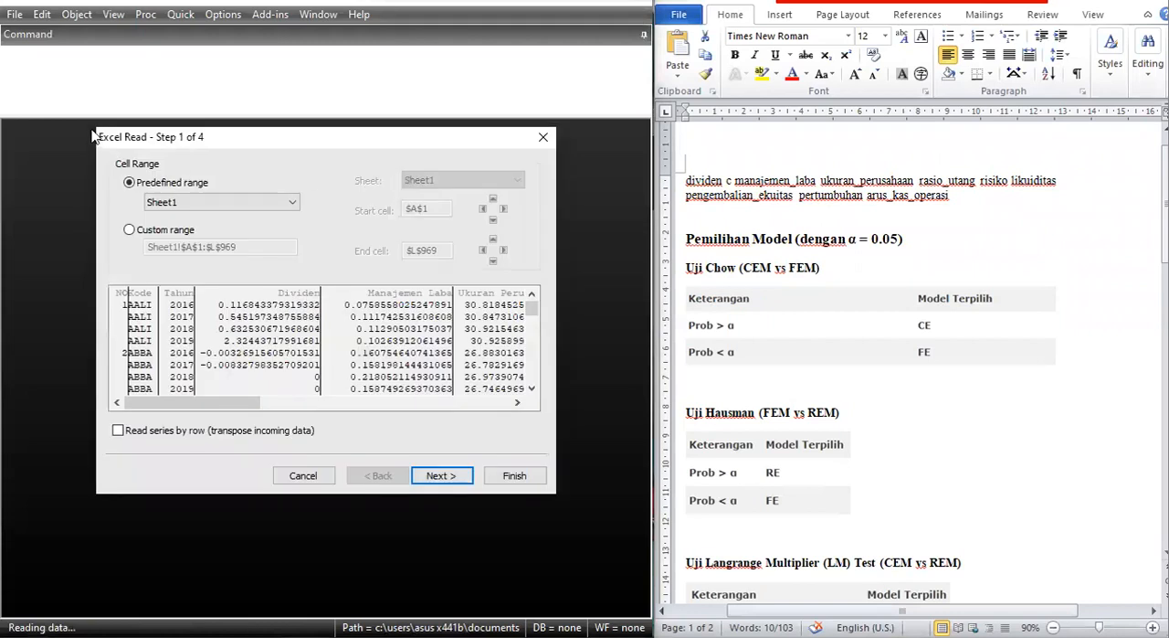
# Import the data as a dated panel with kode as cross-section ID and tahun as date series, without linking to the source.
pyautogui.click(456, 477)
pyautogui.click(464, 477)
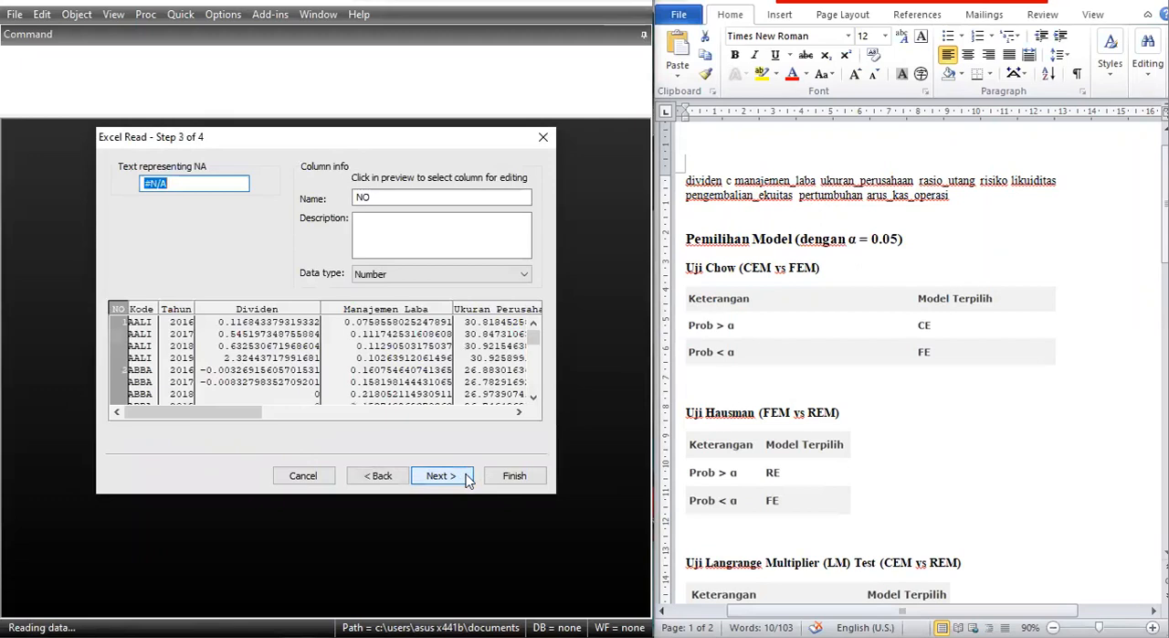
pyautogui.click(466, 477)
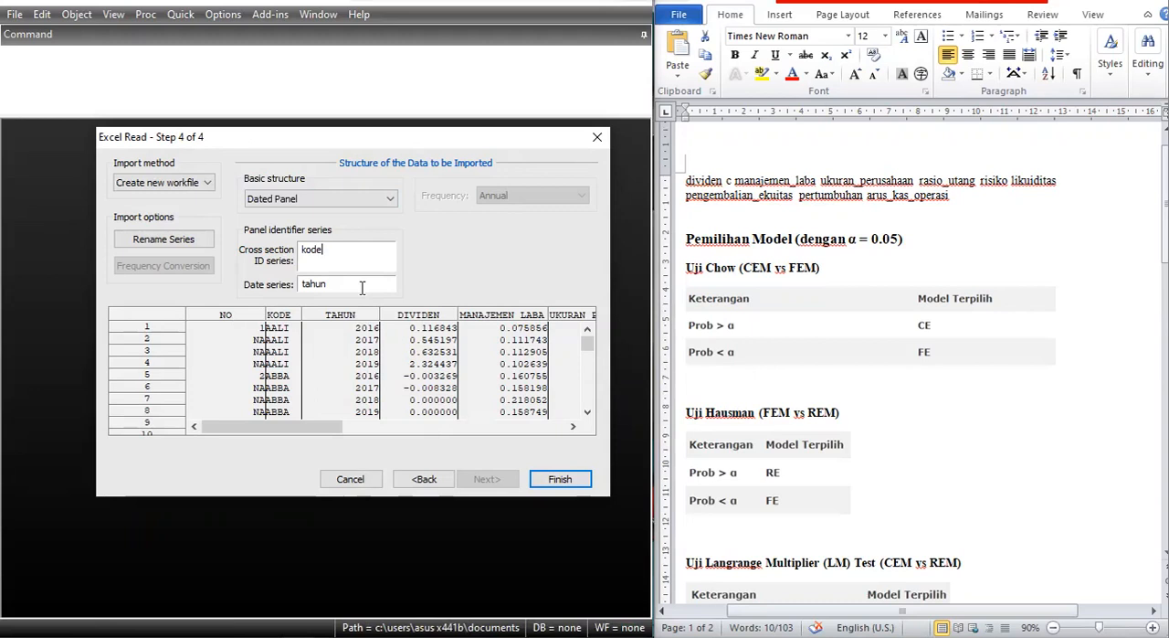
pyautogui.click(552, 478)
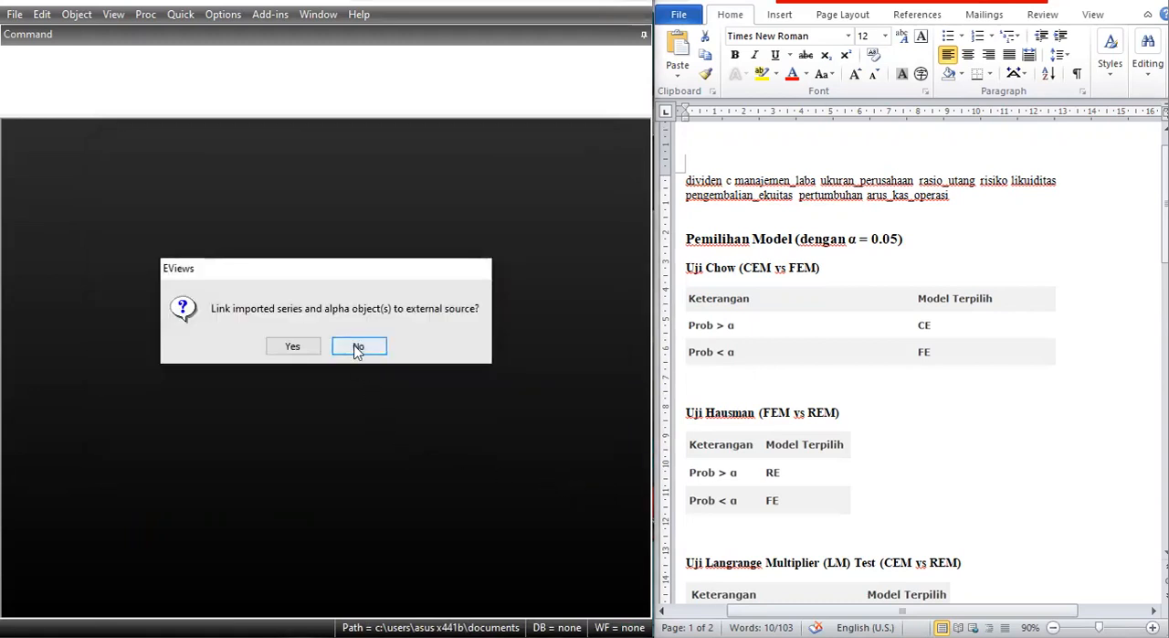
pyautogui.click(358, 348)
pyautogui.moveTo(281, 194); pyautogui.dragTo(236, 150)
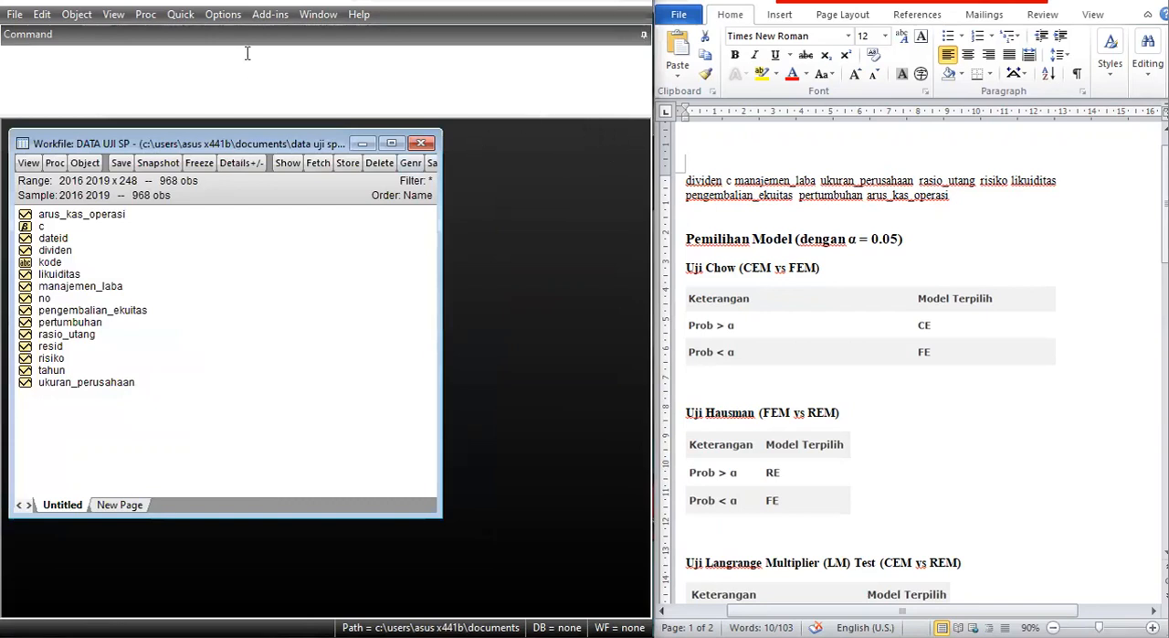
# Start common-sample descriptive statistics for a group and move the series list dialog clear of the workfile's object list.
pyautogui.click(180, 14)
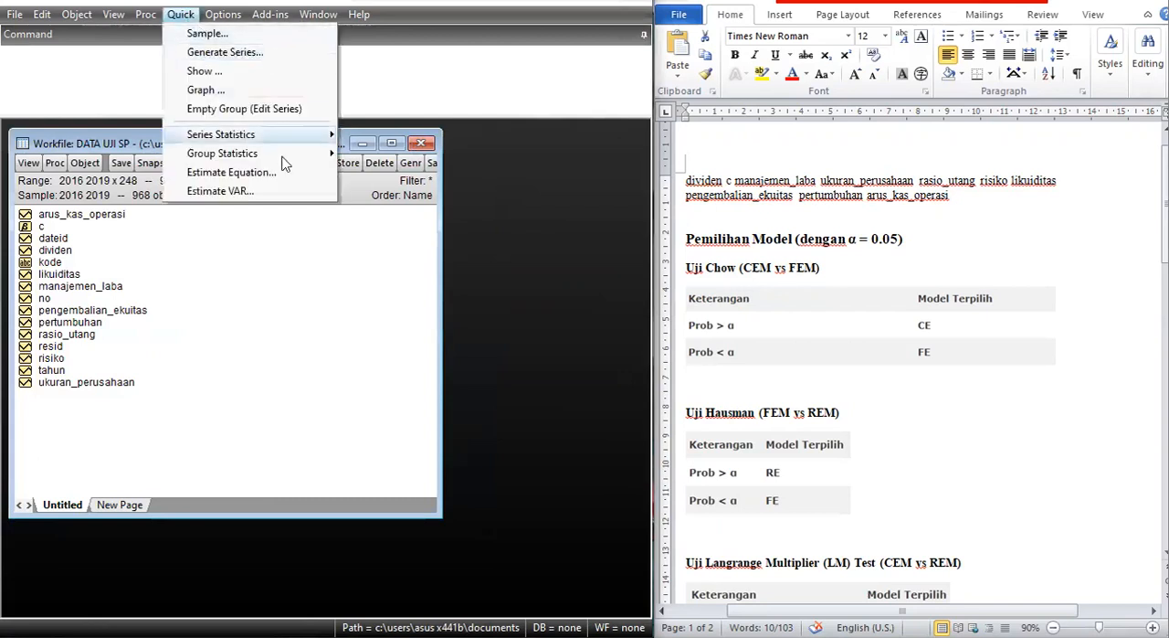
pyautogui.moveTo(274, 154)
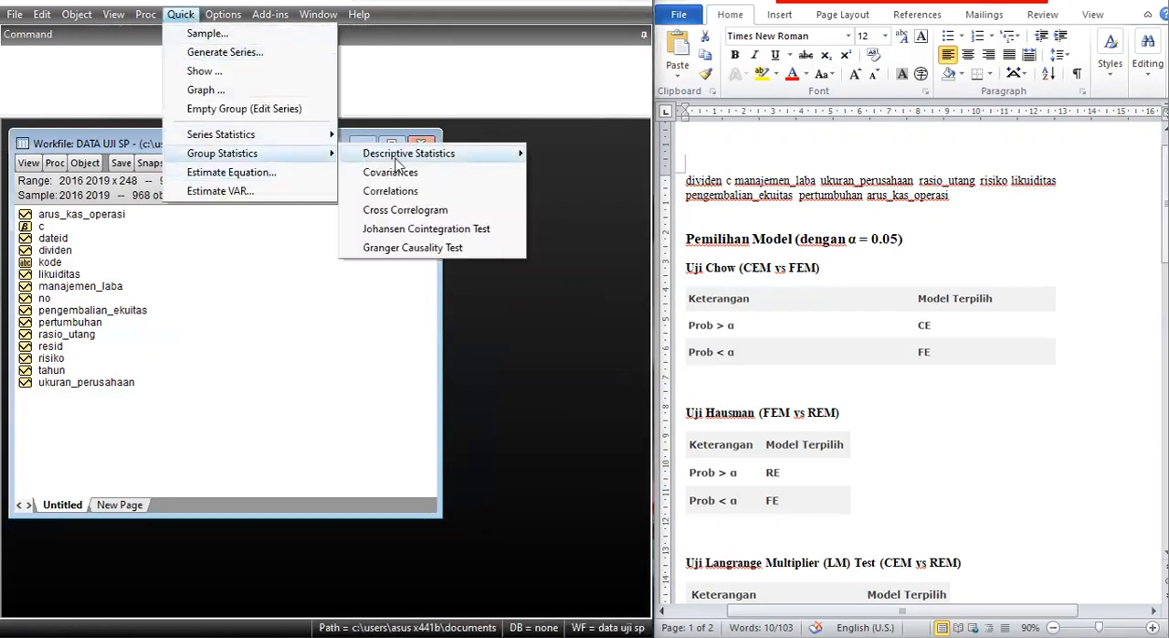
pyautogui.moveTo(396, 161)
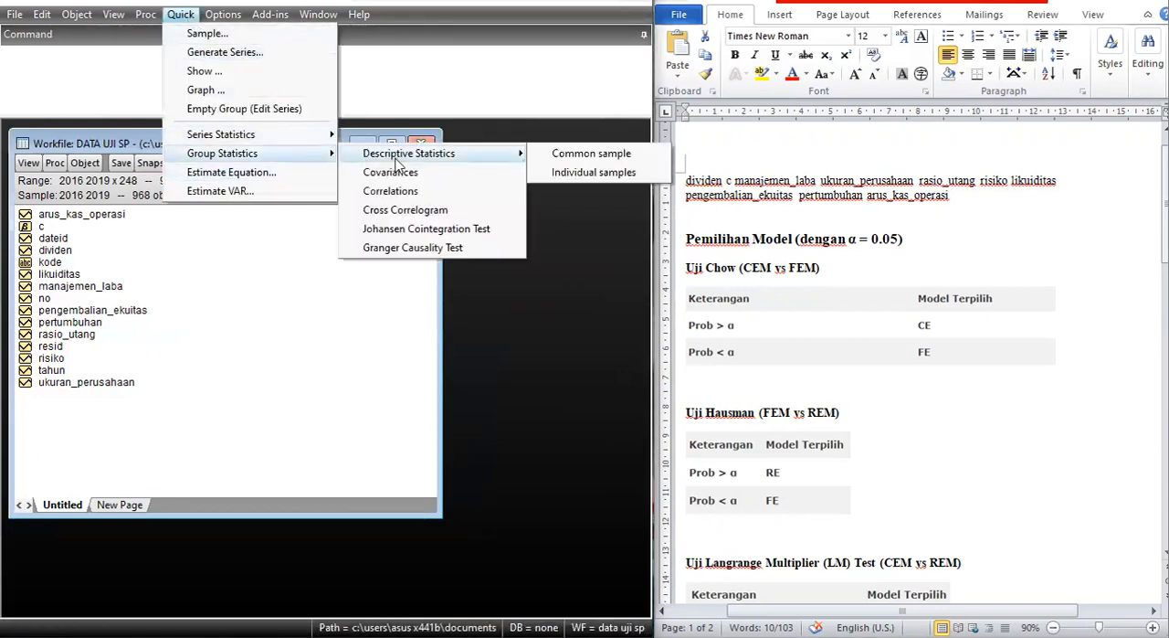
pyautogui.click(640, 154)
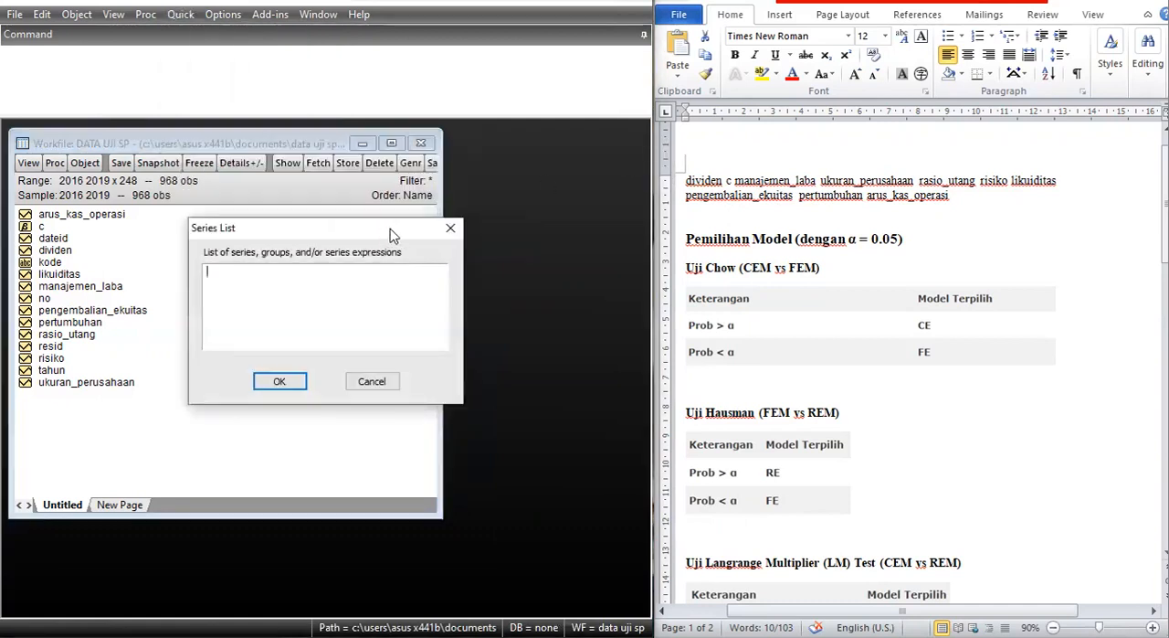
pyautogui.moveTo(390, 235); pyautogui.dragTo(501, 168)
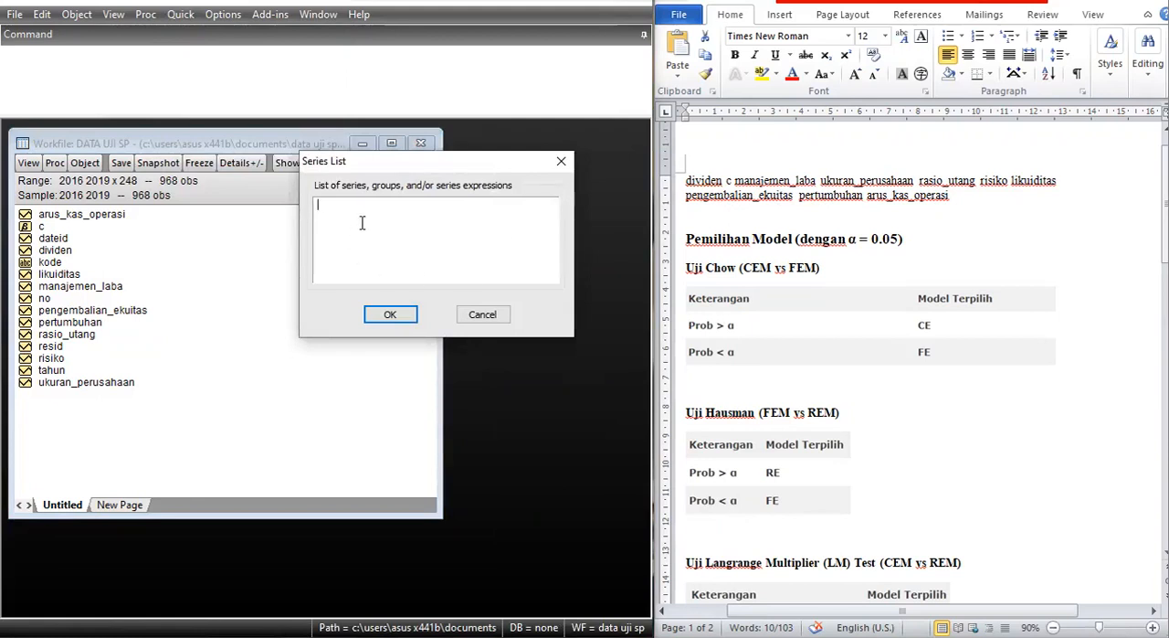
# Copy the variable list from dividen to arus_kas_operasi out of the Word document into the series list and compute the statistics.
pyautogui.tripleClick(692, 187)
pyautogui.hotkey('ctrl', 'c')
pyautogui.click(495, 233)
pyautogui.hotkey('ctrl', 'v')
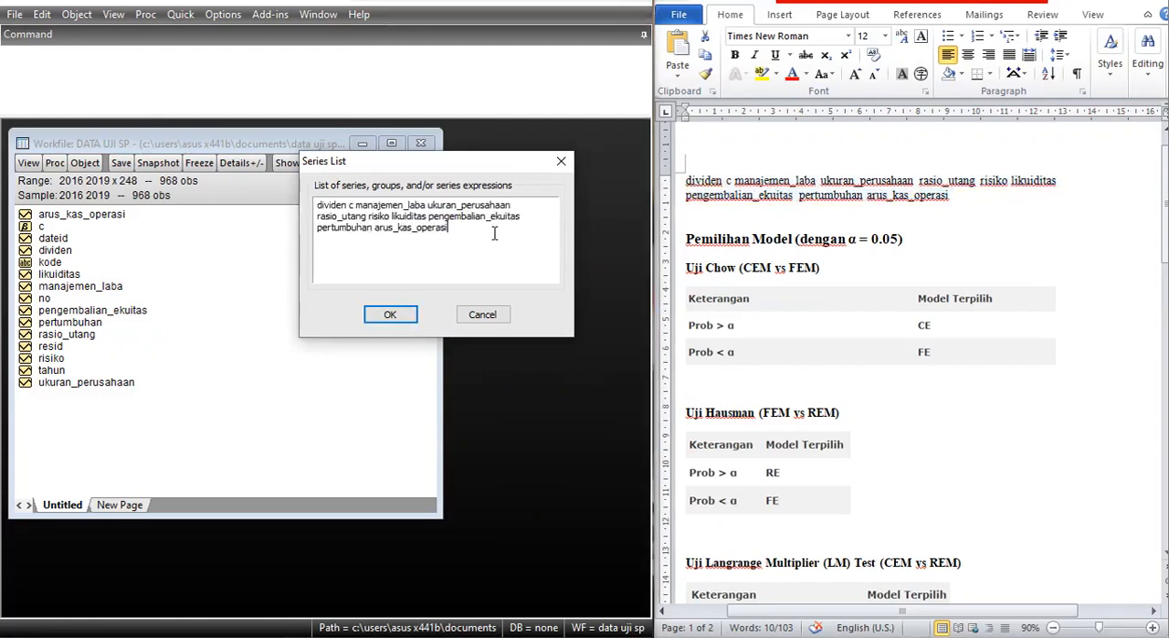
pyautogui.doubleClick(343, 205)
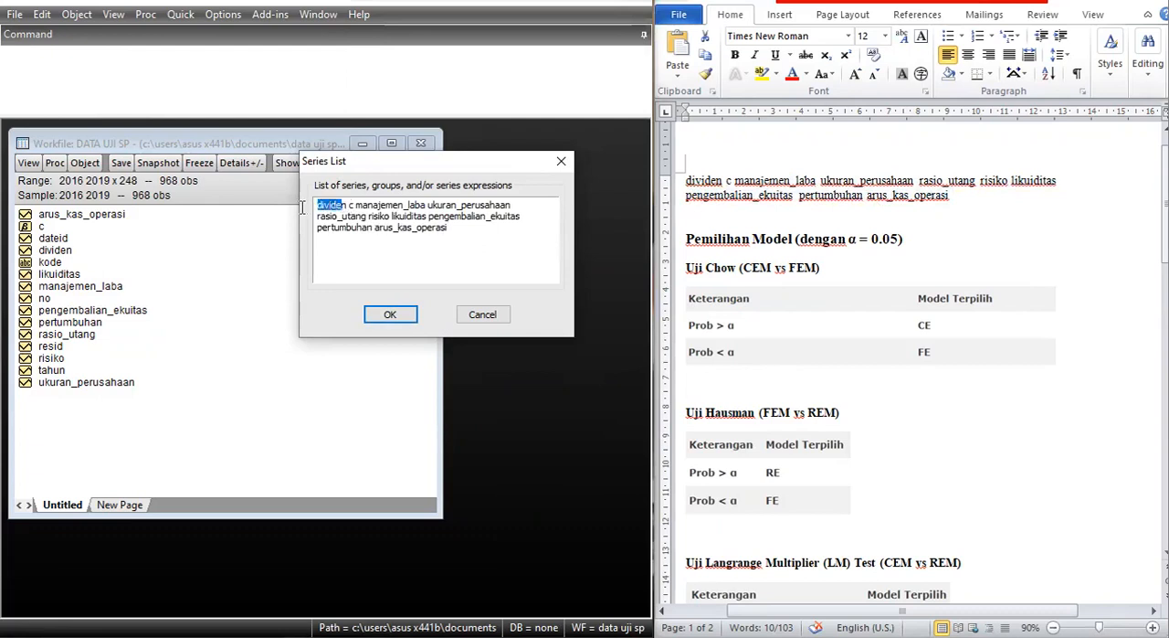
pyautogui.moveTo(355, 204); pyautogui.dragTo(486, 235)
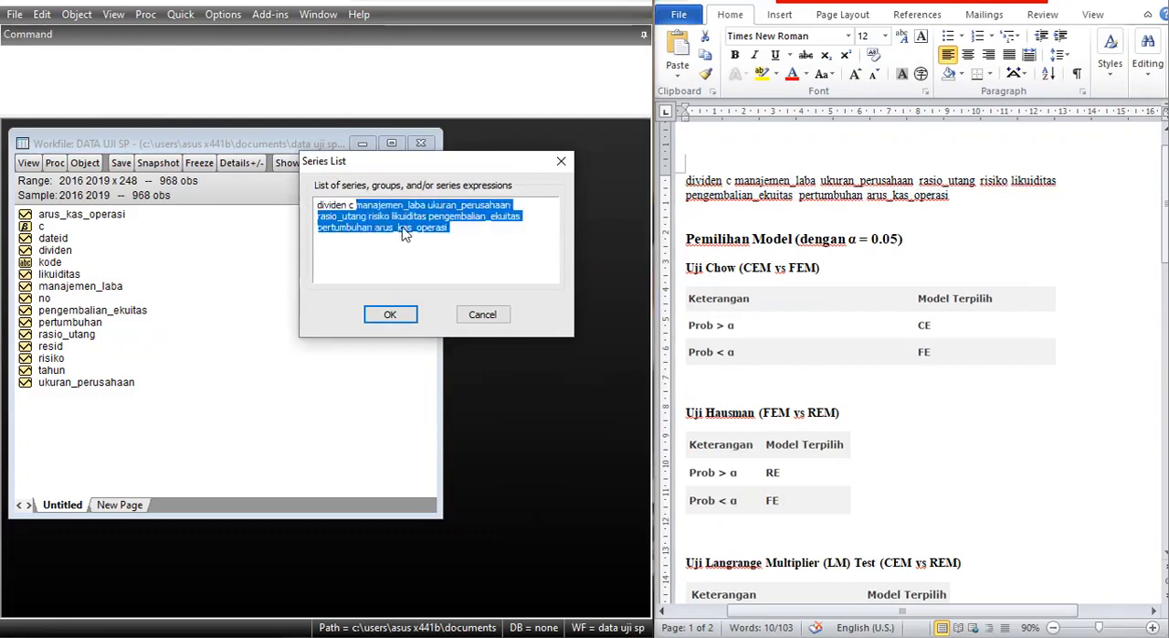
pyautogui.click(356, 205)
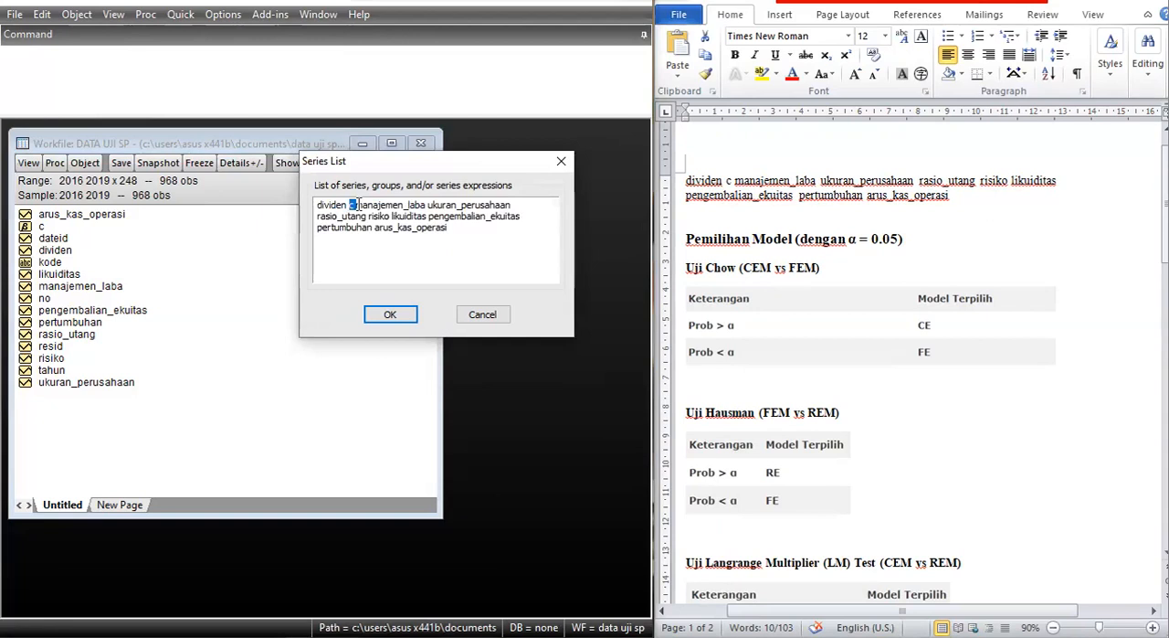
pyautogui.doubleClick(352, 205)
pyautogui.click(385, 316)
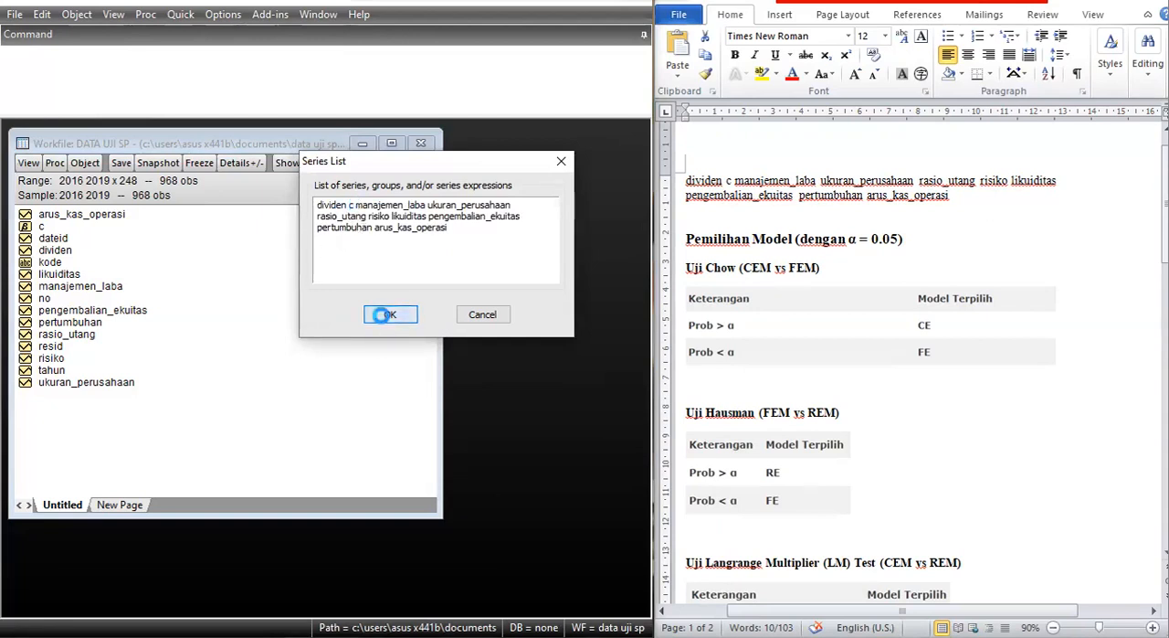
# Widen the descriptive statistics window to show more series columns and review the table from its first row and column.
pyautogui.moveTo(370, 214); pyautogui.dragTo(440, 119)
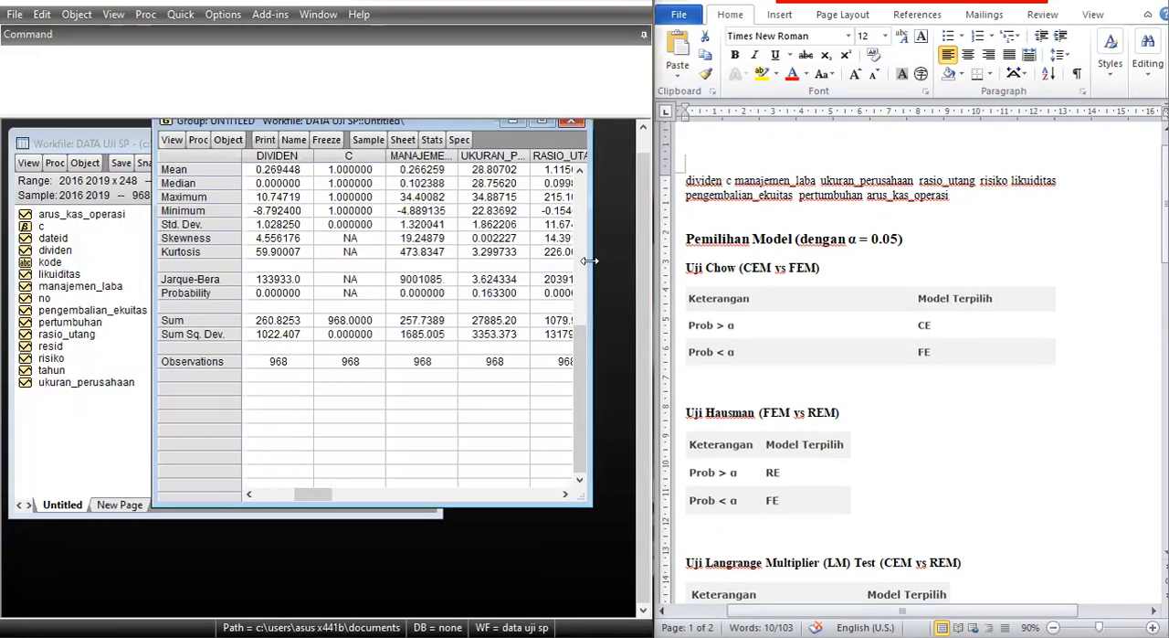
pyautogui.moveTo(589, 261); pyautogui.dragTo(630, 261)
pyautogui.moveTo(154, 305); pyautogui.dragTo(6, 305)
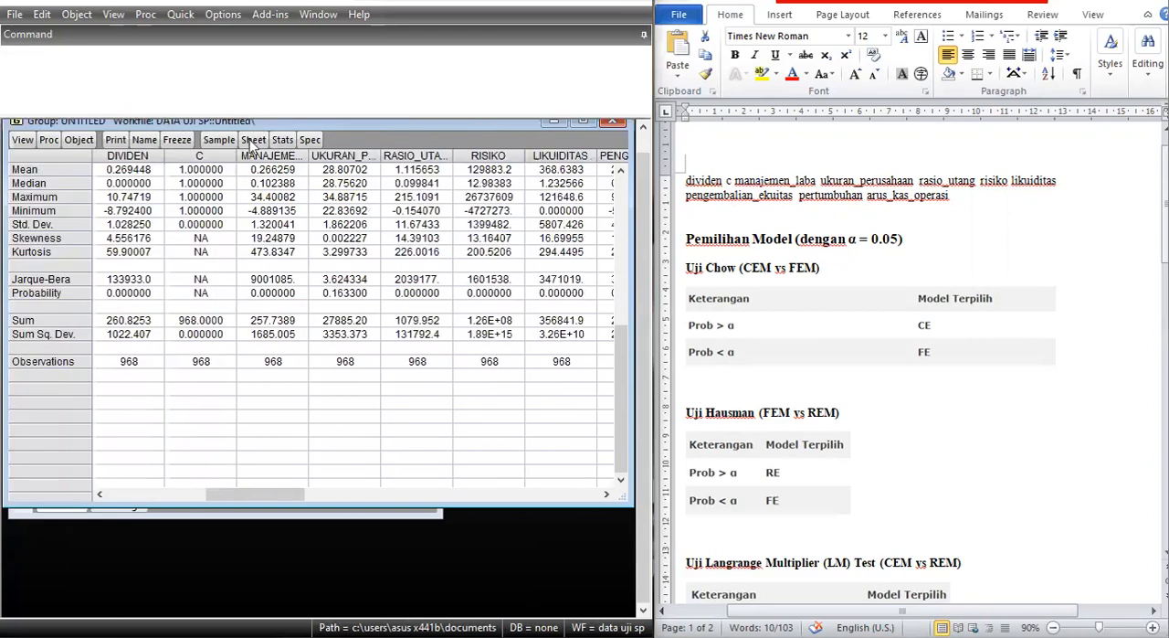
pyautogui.moveTo(318, 498); pyautogui.dragTo(192, 484)
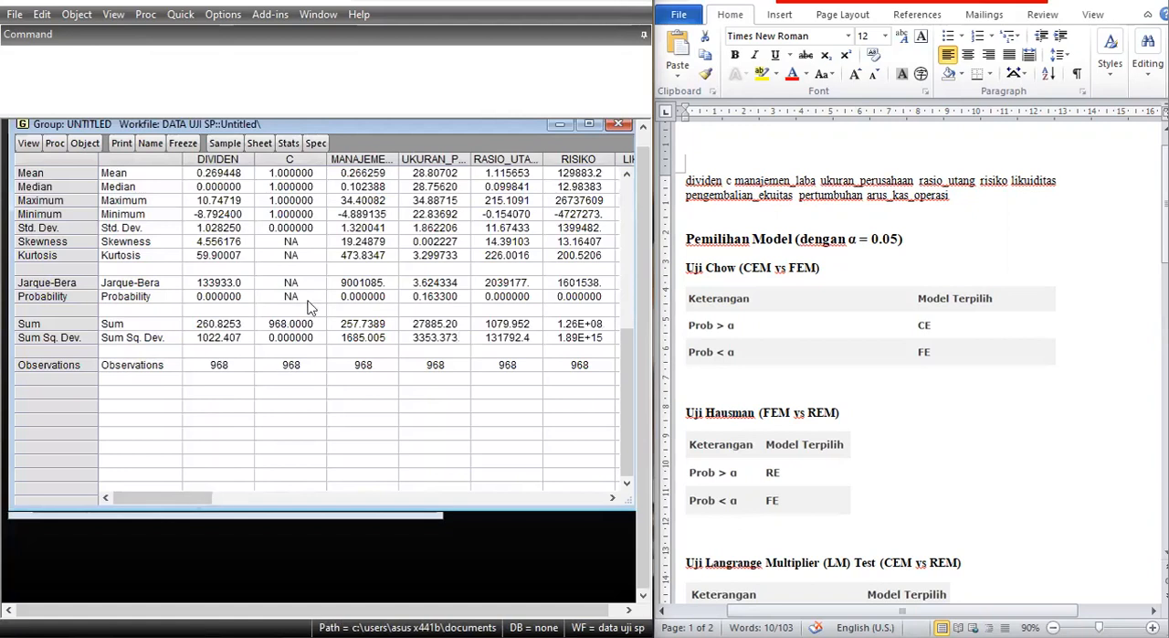
pyautogui.scroll(1, 304, 389)
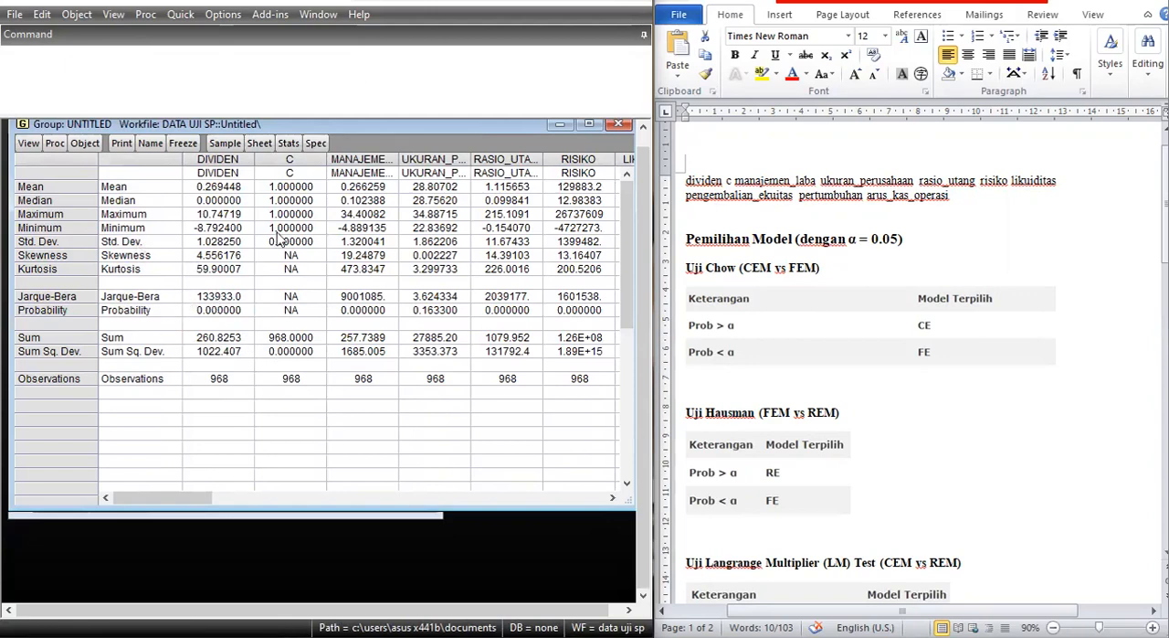
# Freeze the descriptive statistics into a table, name it statistikdeskriptif, and close the table window.
pyautogui.click(182, 146)
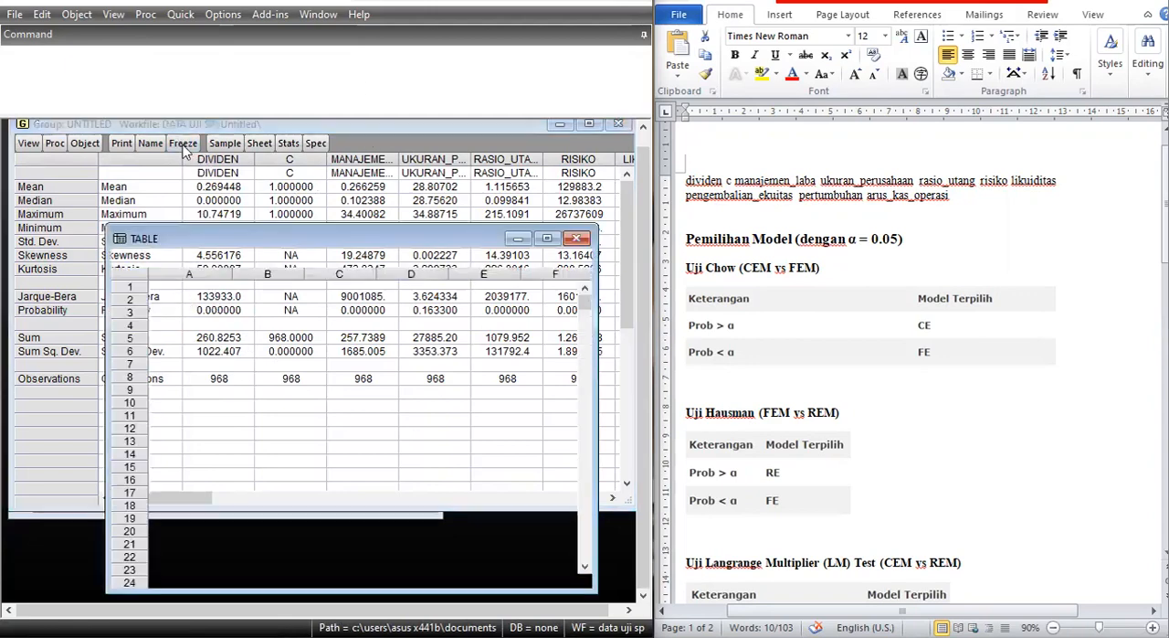
pyautogui.click(254, 262)
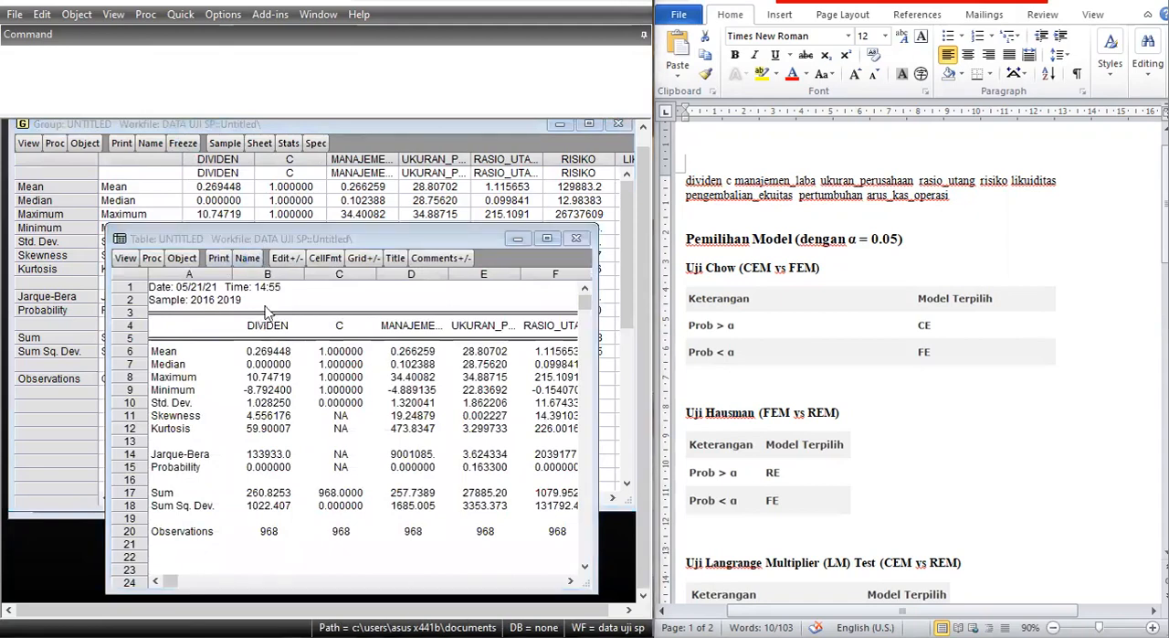
pyautogui.write('stat')
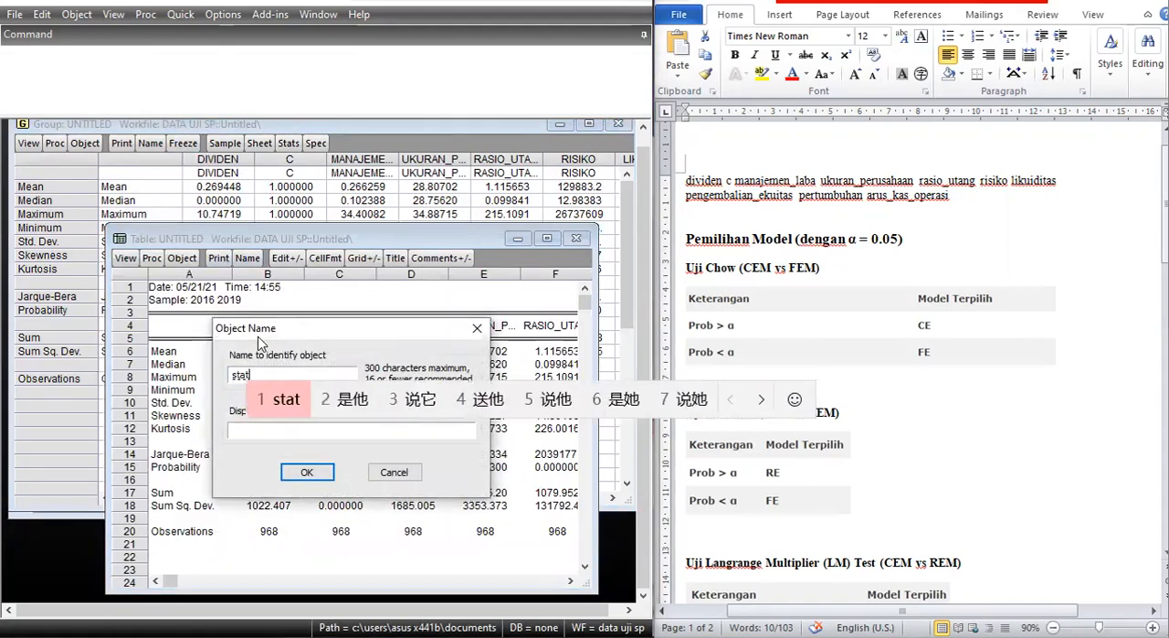
pyautogui.write('istik de')
pyautogui.write('deskr')
pyautogui.write('iptif')
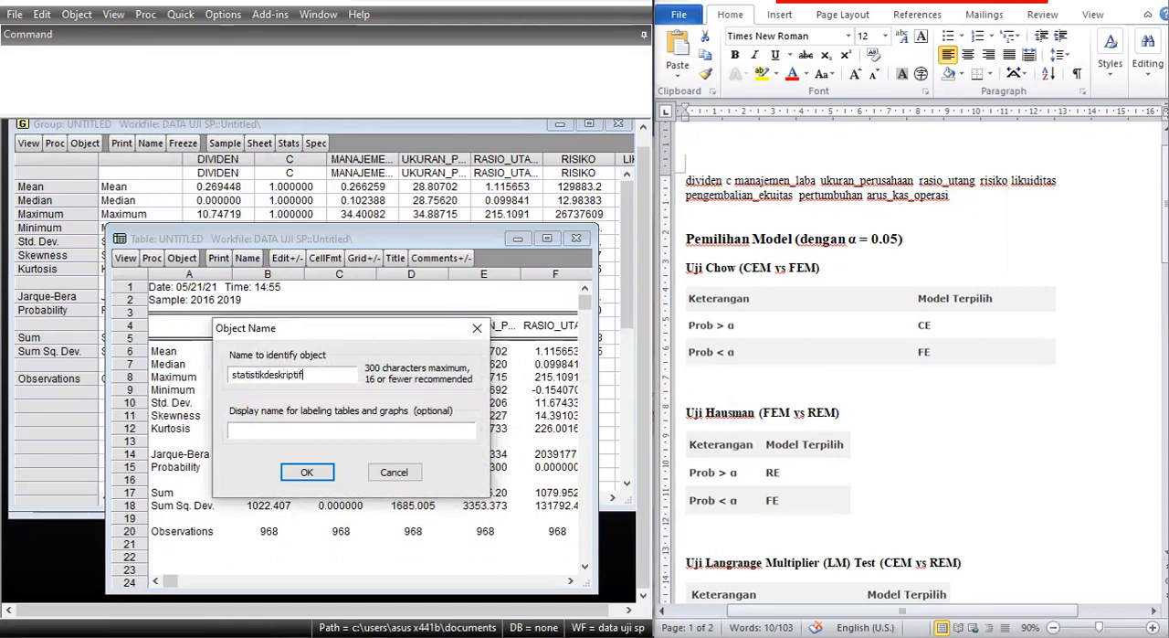
pyautogui.press('Return')
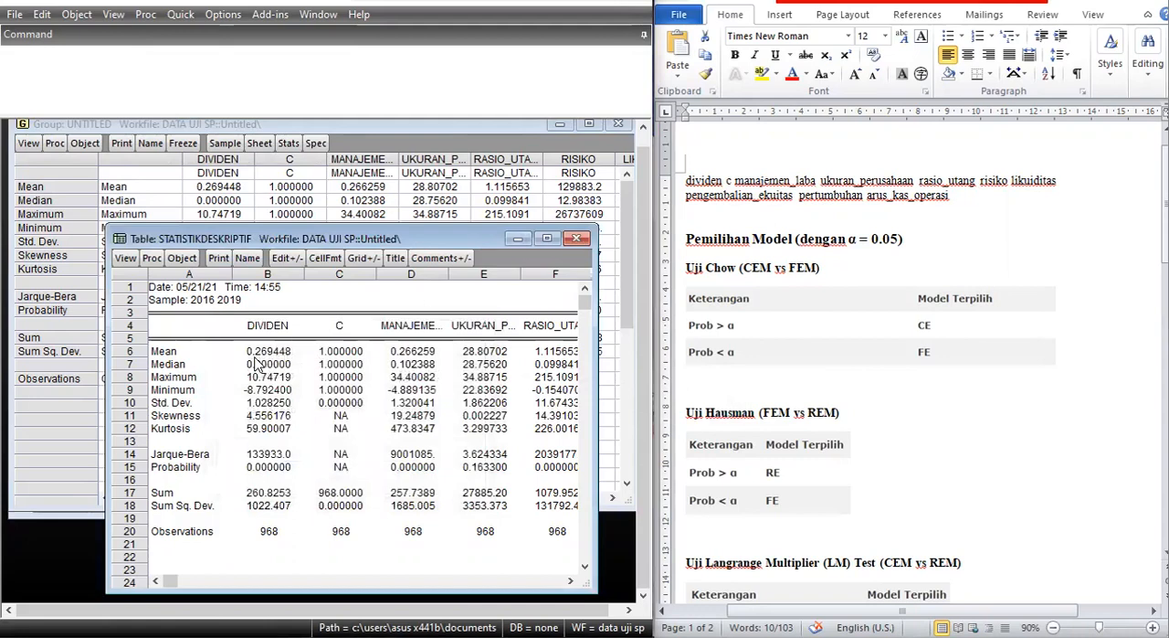
pyautogui.click(576, 237)
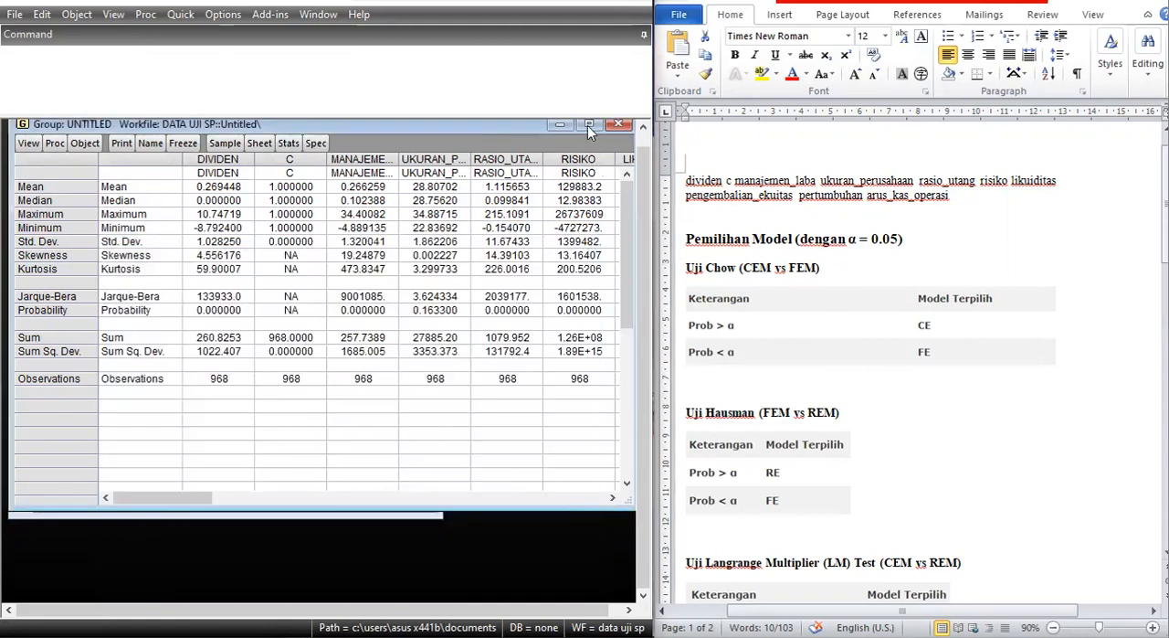
# Review the statistics group at full size, restore it, and narrow its window to uncover the workfile's object list.
pyautogui.click(588, 124)
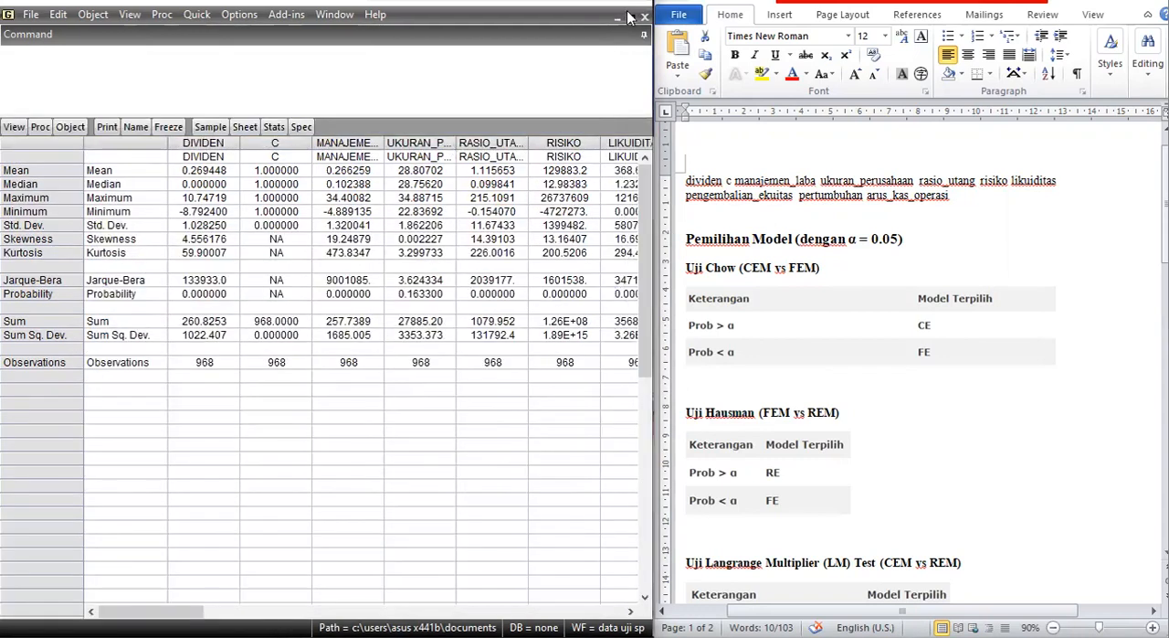
pyautogui.click(627, 17)
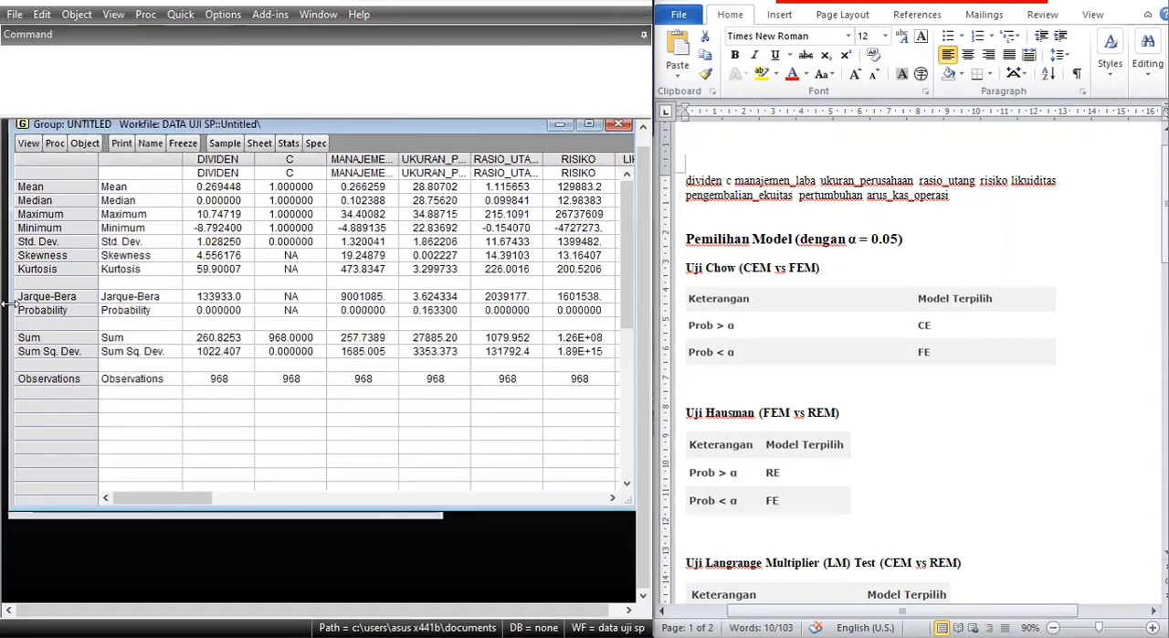
pyautogui.moveTo(7, 303); pyautogui.dragTo(310, 298)
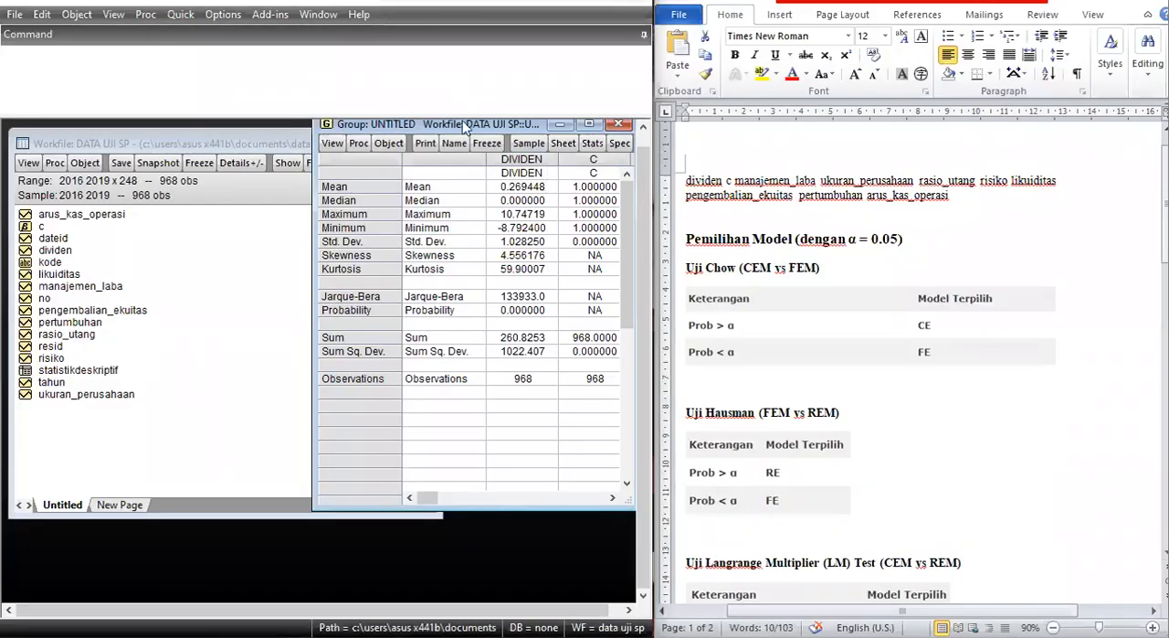
# Close the untitled statistics group and confirm its deletion.
pyautogui.click(619, 125)
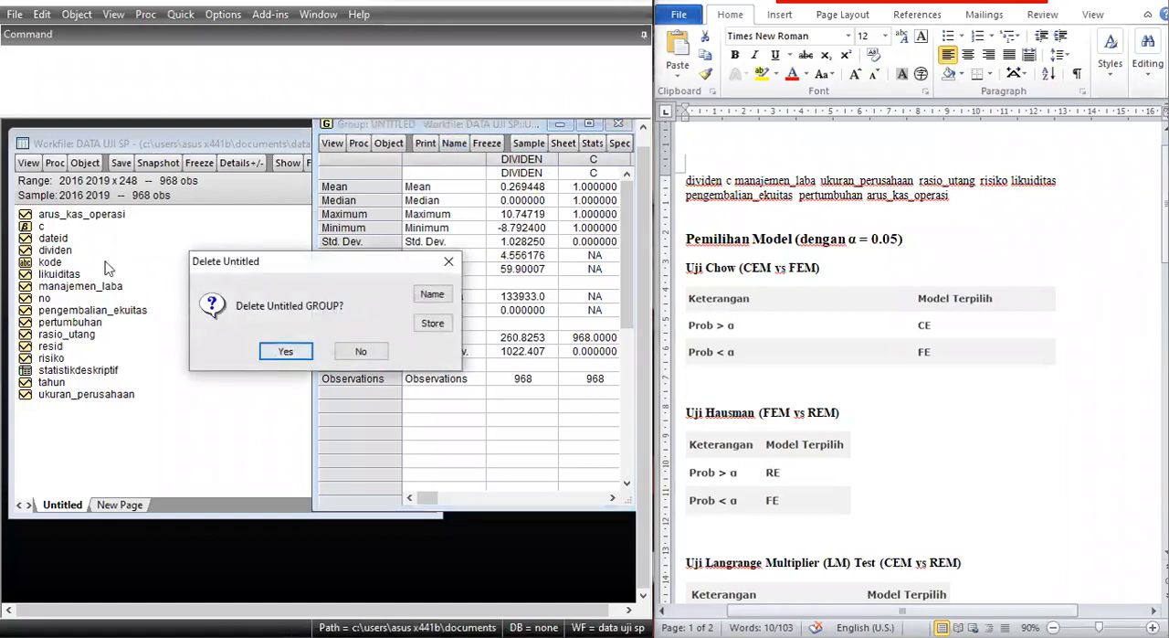
pyautogui.click(283, 355)
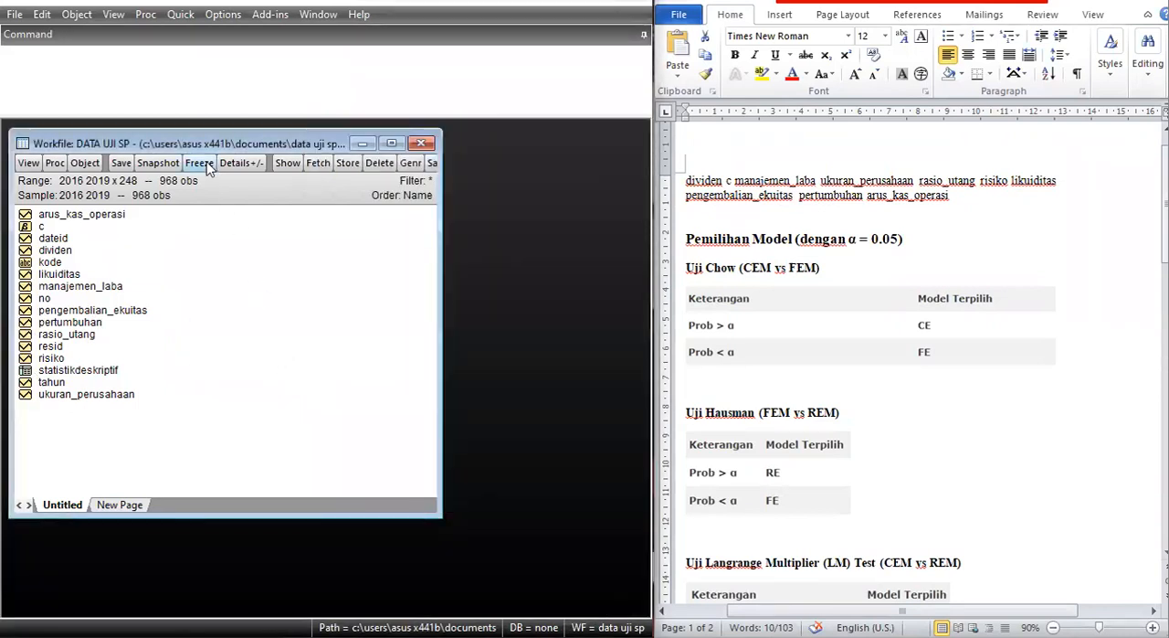
# Estimate a least squares equation from the Word document's variable list, dividen to arus_kas_operasi, with cross-section and period effects left at None.
pyautogui.click(181, 16)
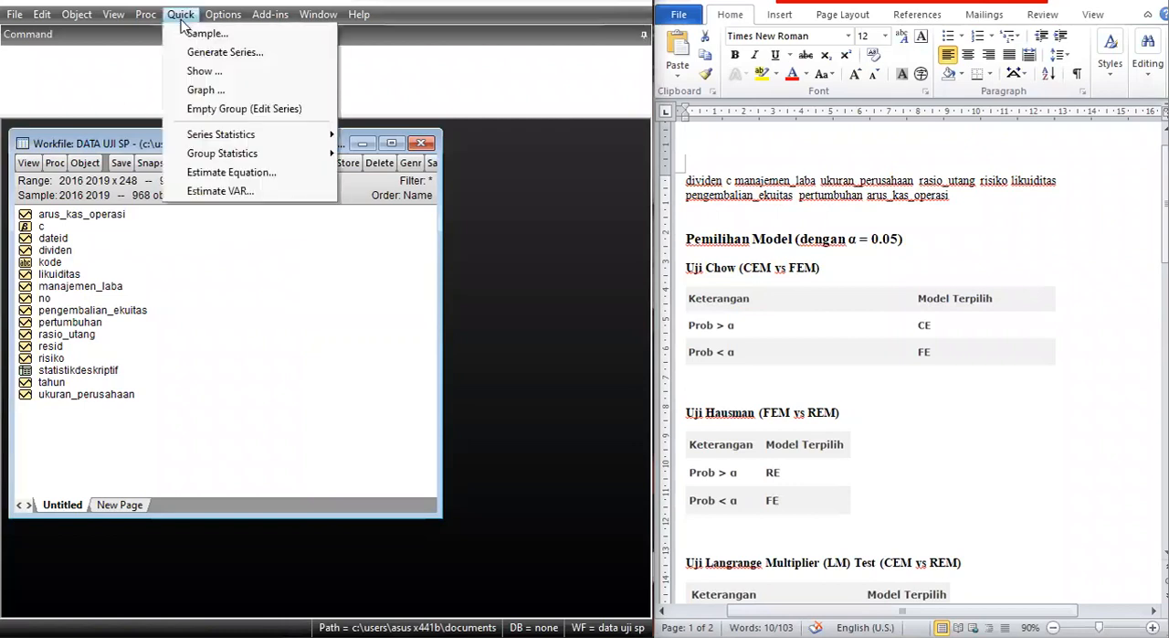
pyautogui.click(245, 178)
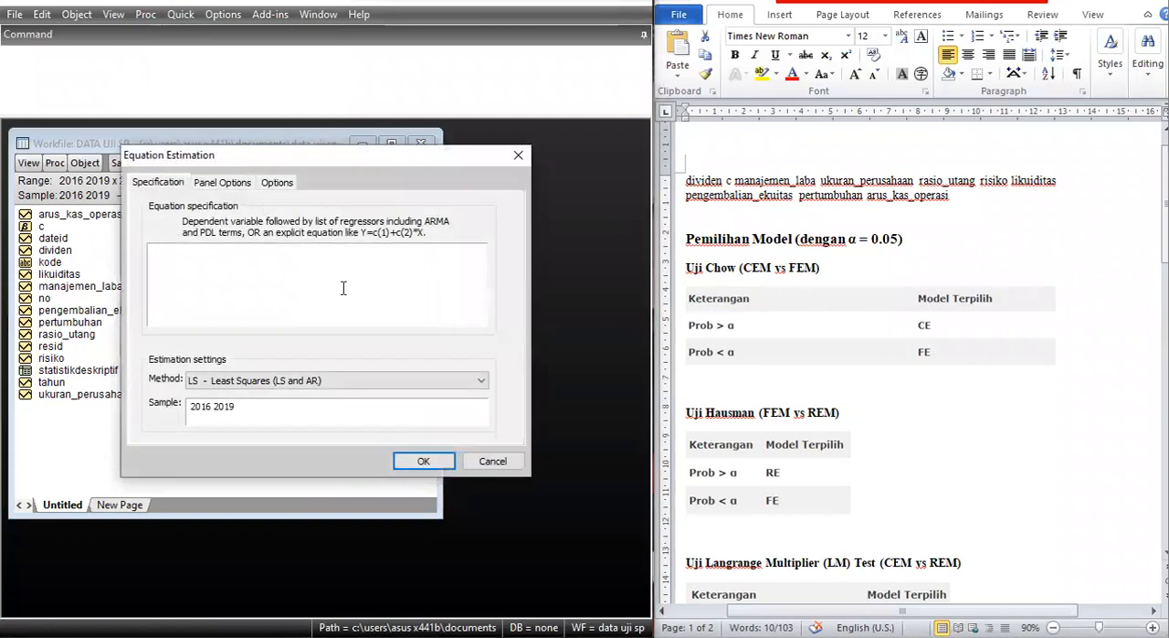
pyautogui.doubleClick(684, 187)
pyautogui.hotkey('ctrl', 'c')
pyautogui.click(293, 267)
pyautogui.hotkey('ctrl', 'v')
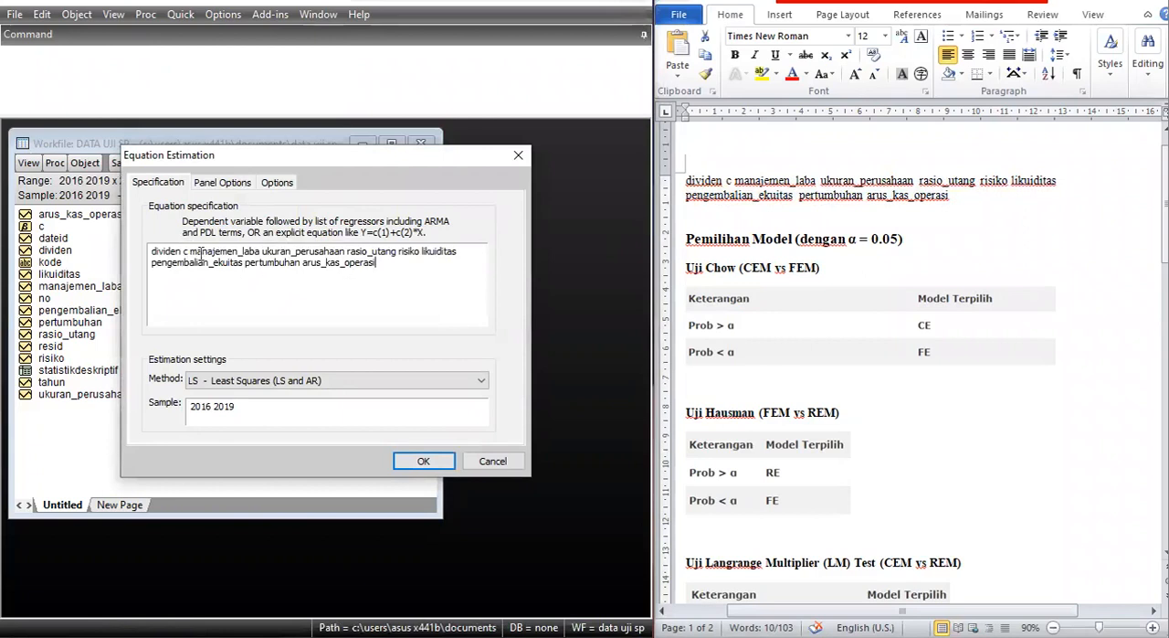
pyautogui.click(224, 184)
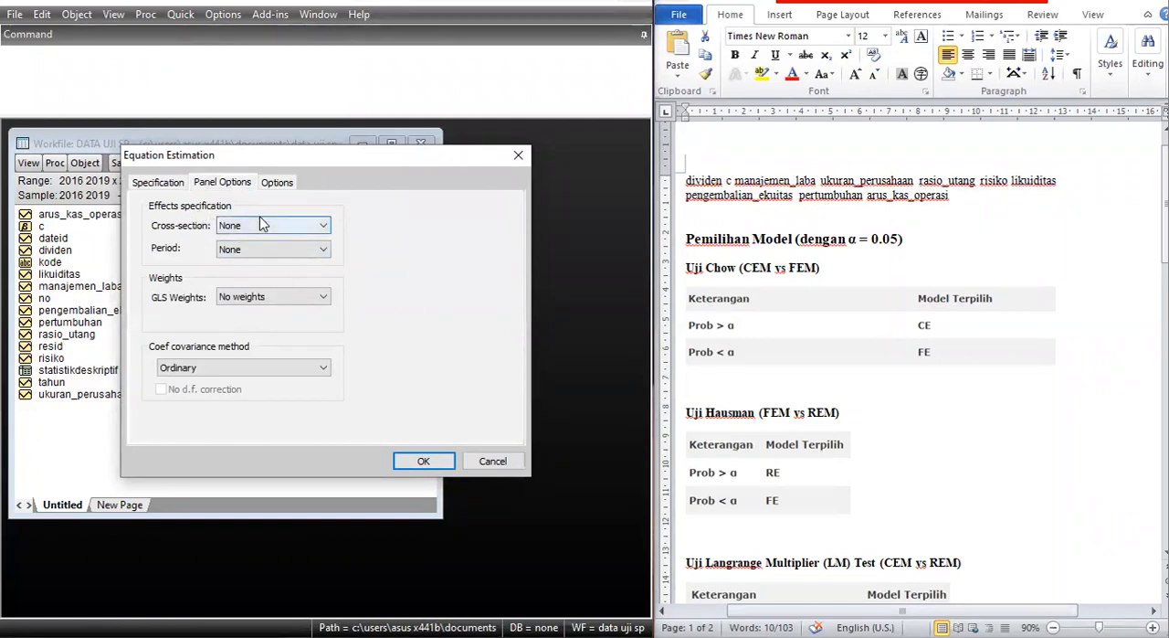
pyautogui.click(439, 462)
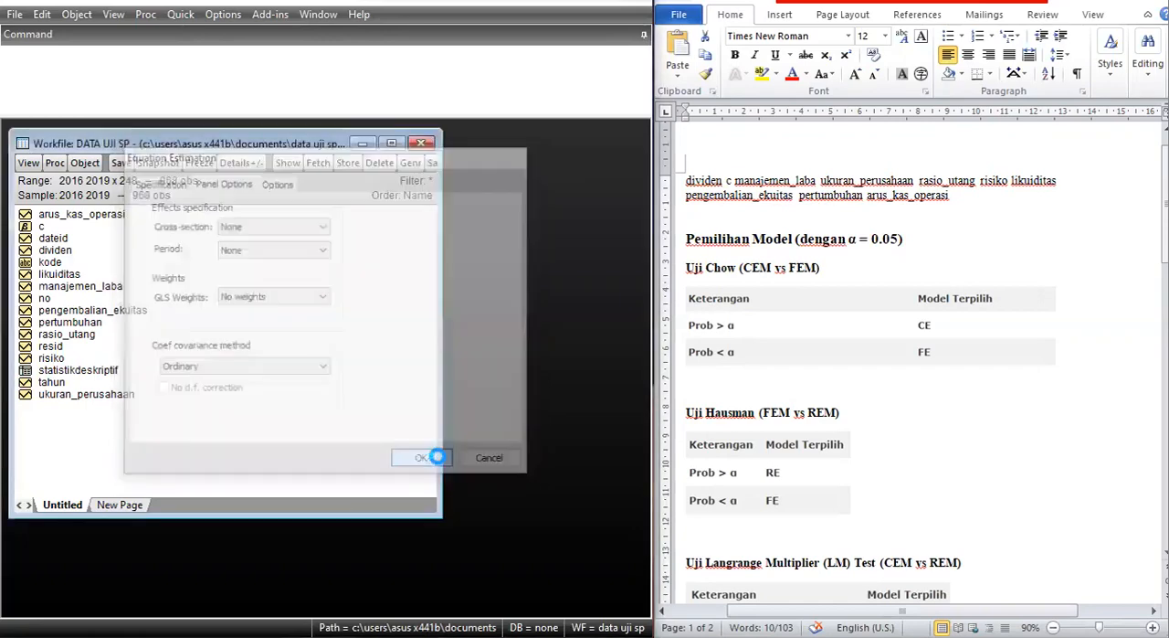
# Widen the equation window to show the full output and freeze it into a table named cem, closing the table window.
pyautogui.moveTo(386, 263); pyautogui.dragTo(393, 120)
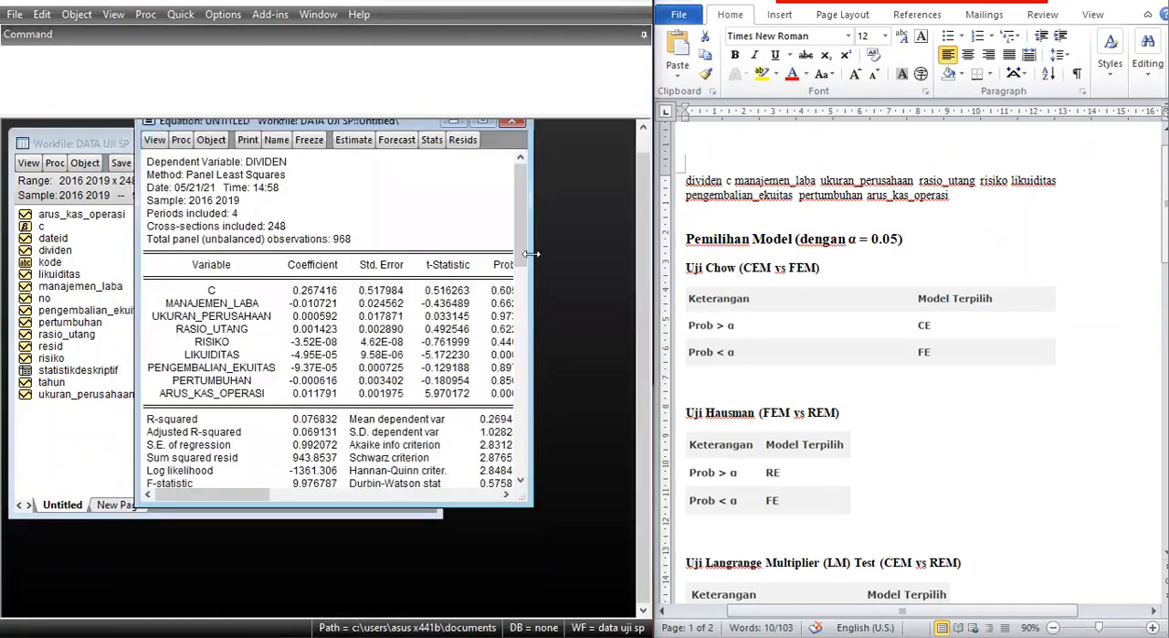
pyautogui.moveTo(530, 268); pyautogui.dragTo(486, 188)
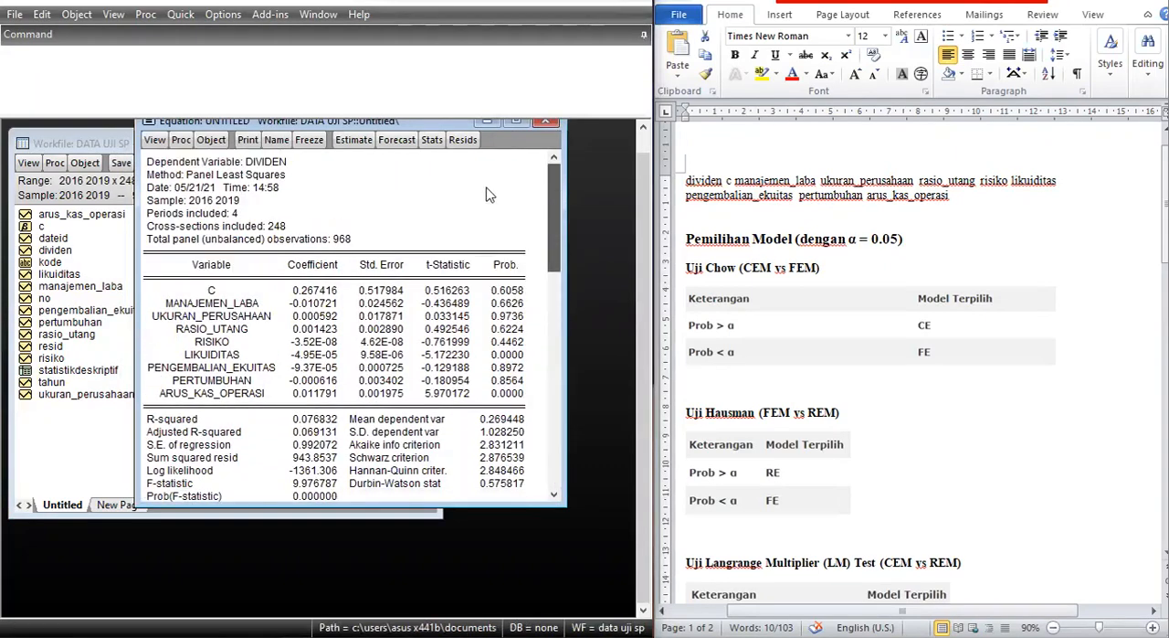
pyautogui.click(312, 141)
pyautogui.click(307, 309)
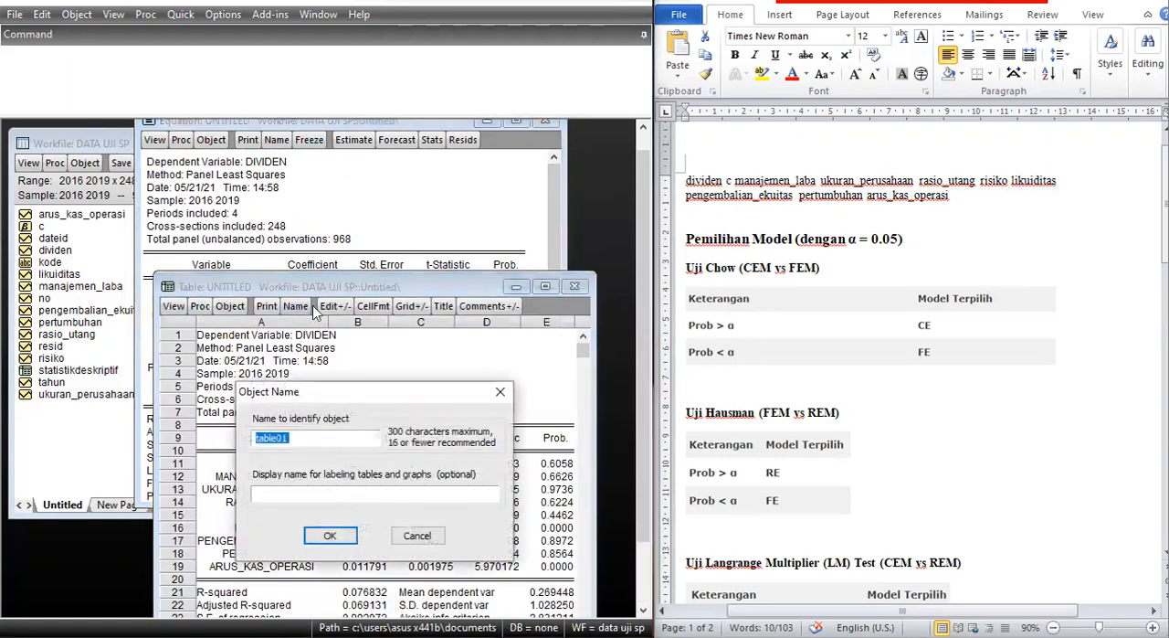
pyautogui.write('CEM')
pyautogui.press('Return')
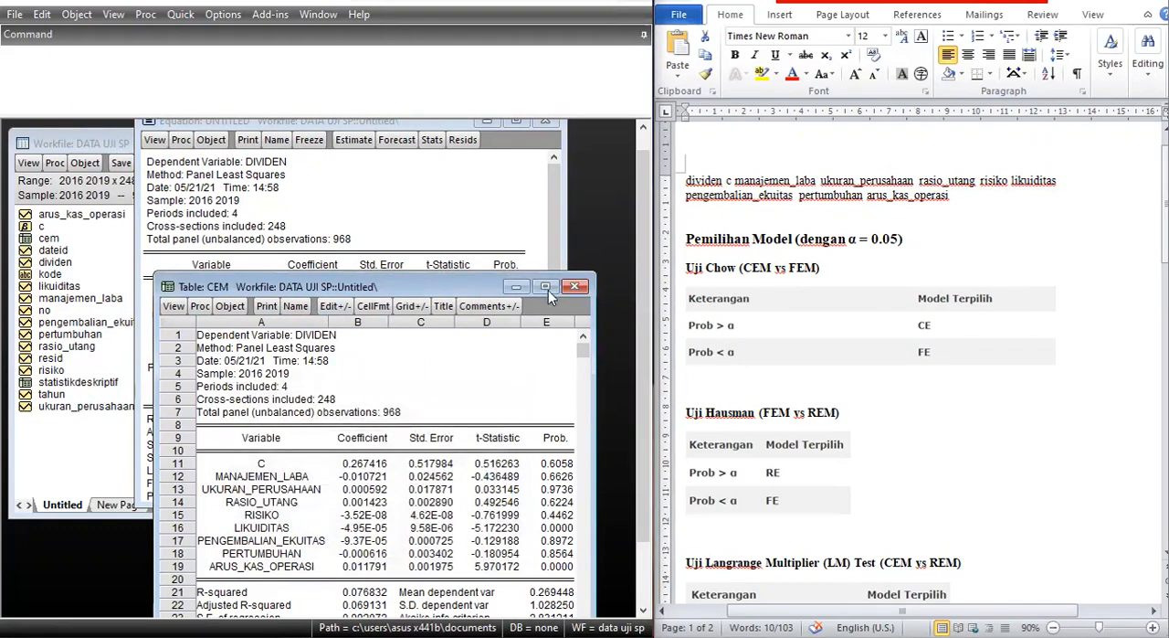
pyautogui.click(573, 287)
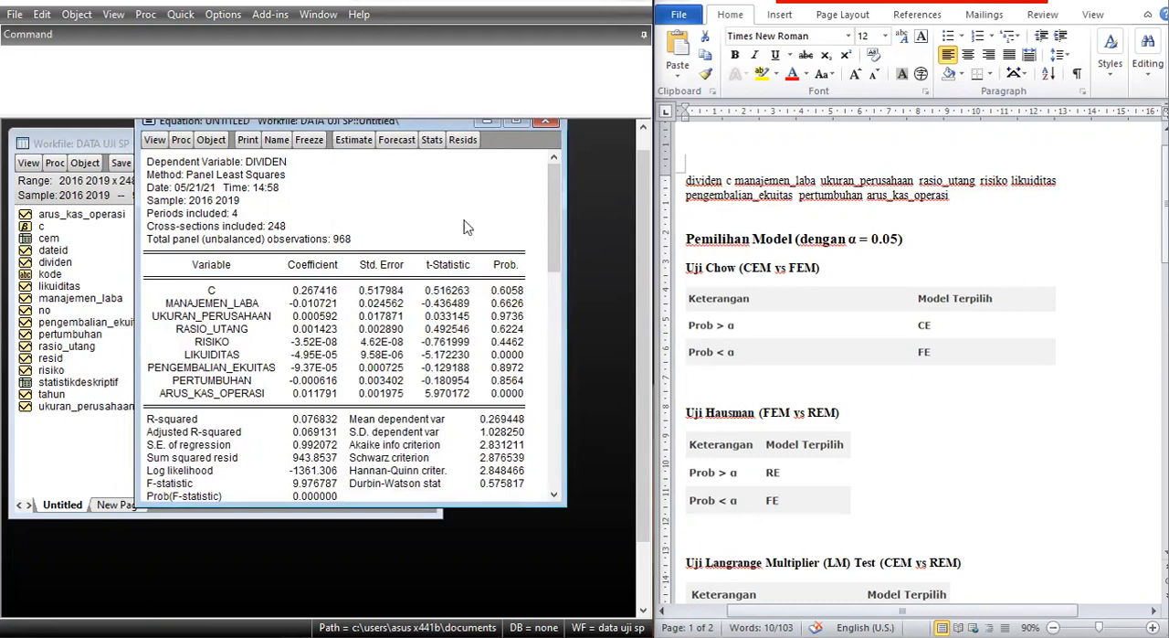
# Re-estimate the dividen equation with cross-section effects set to Fixed.
pyautogui.click(358, 143)
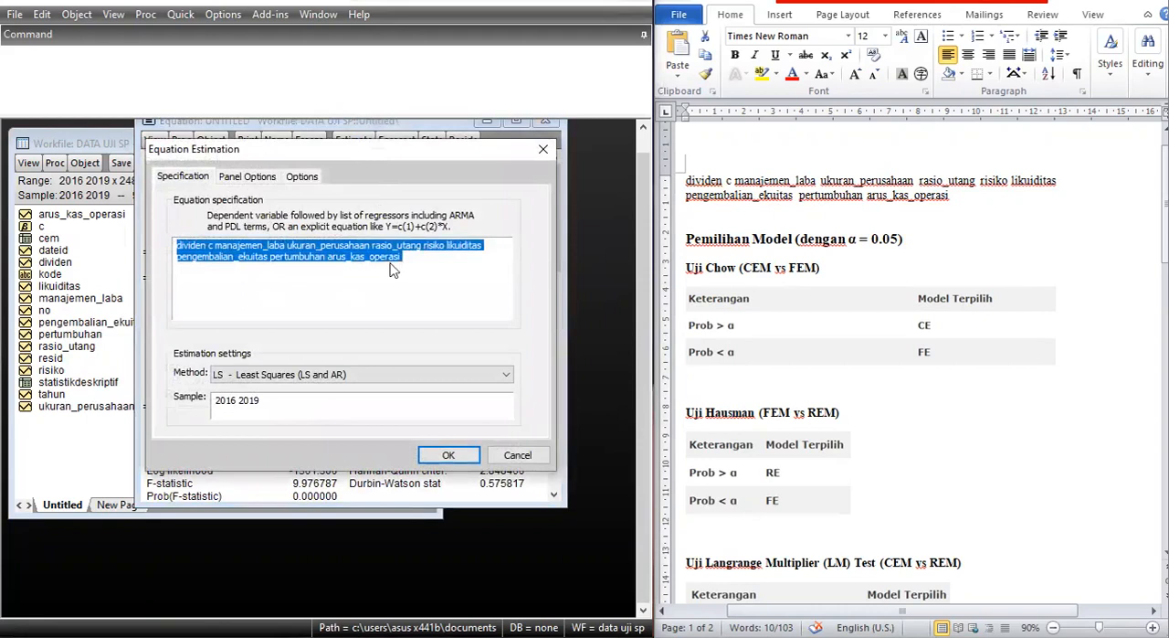
pyautogui.click(468, 257)
pyautogui.click(272, 181)
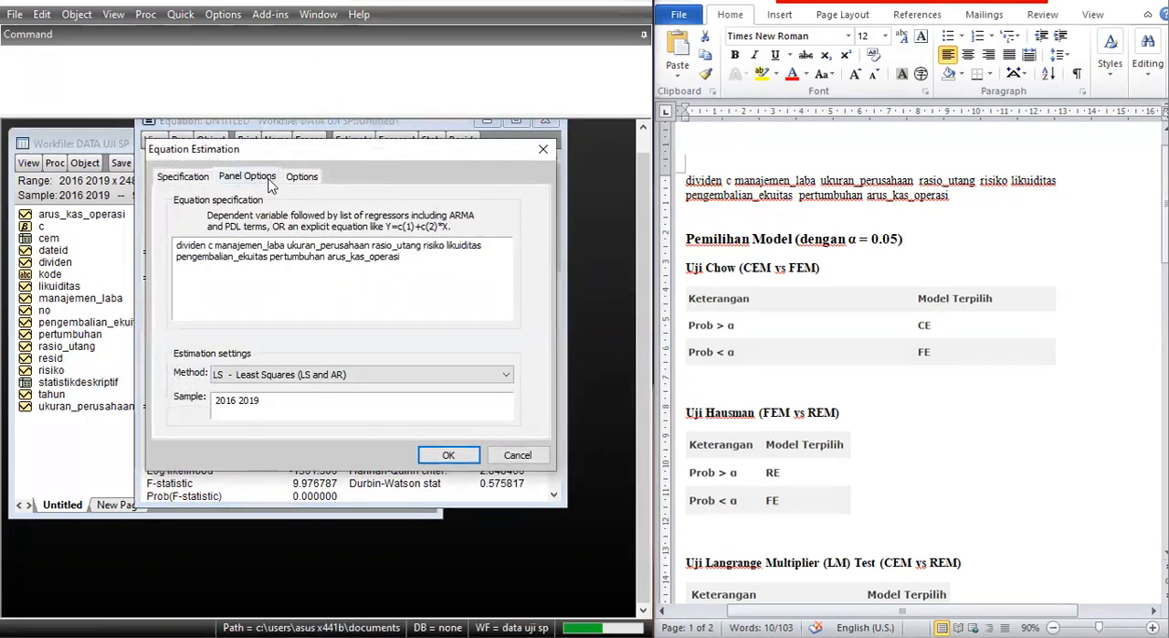
pyautogui.click(316, 222)
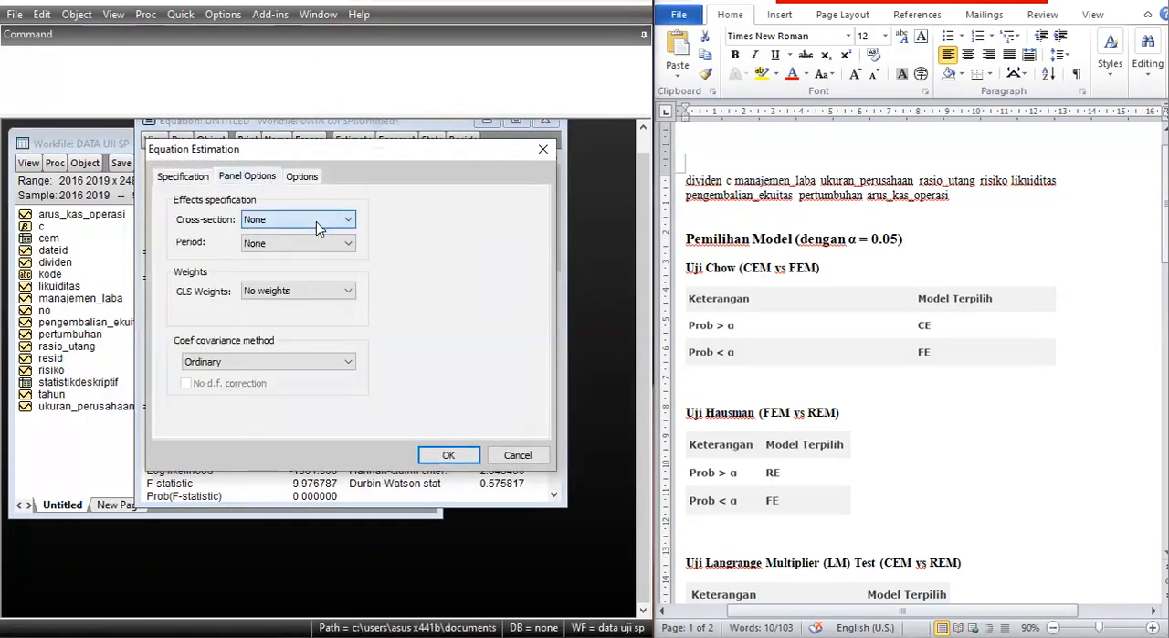
pyautogui.click(306, 253)
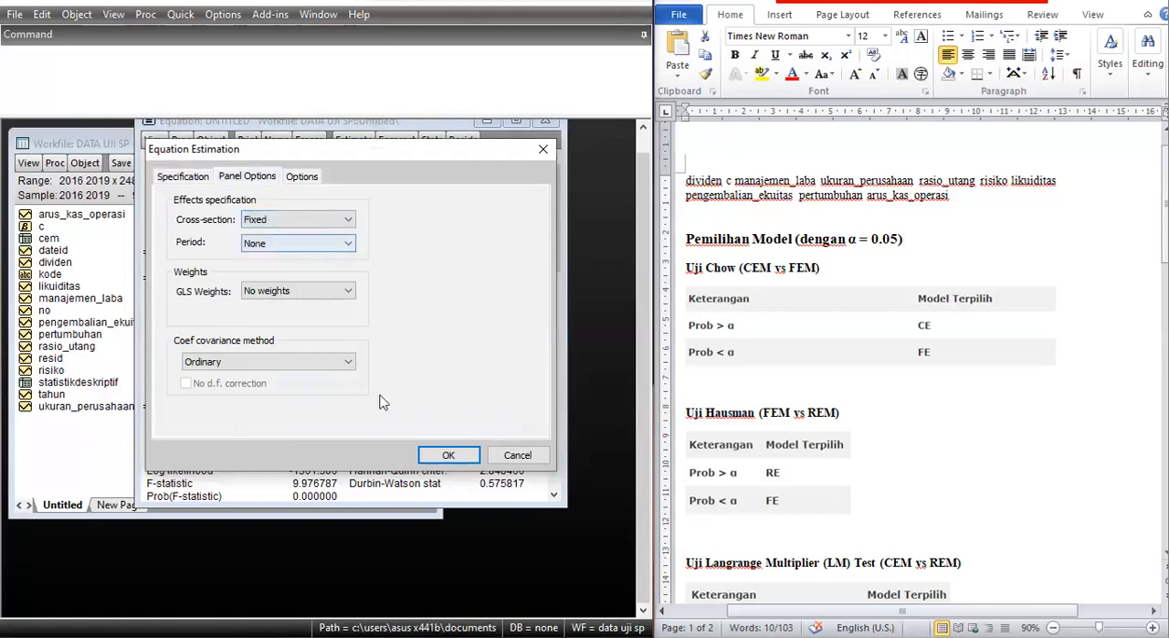
pyautogui.click(447, 455)
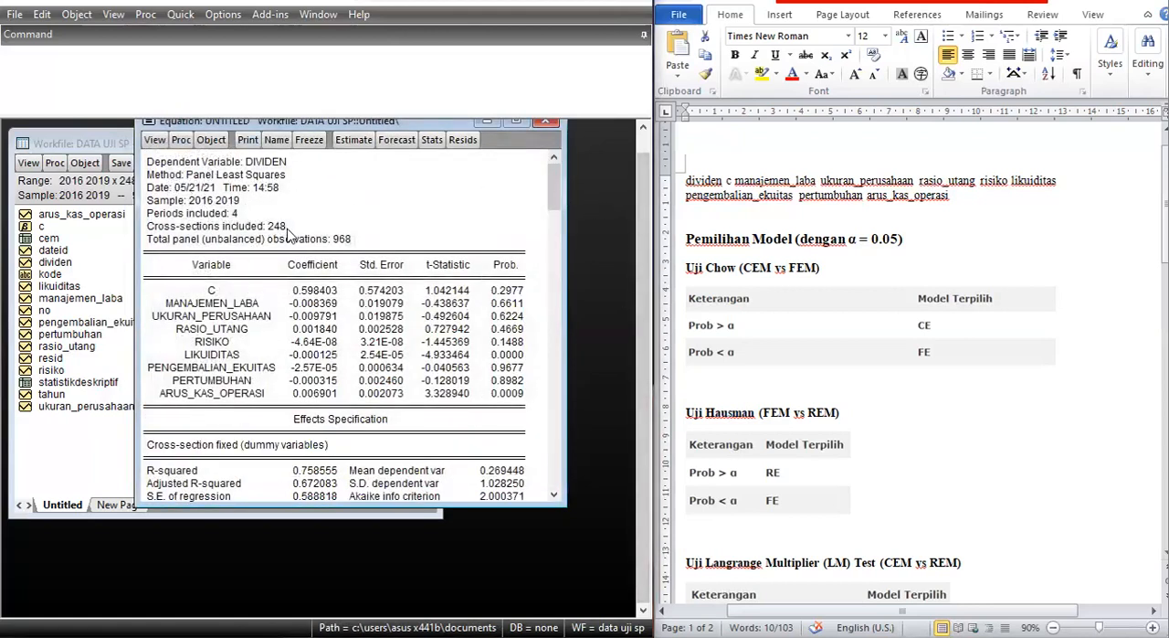
# Freeze the fixed effects output into a table named fem and close the table window.
pyautogui.click(310, 140)
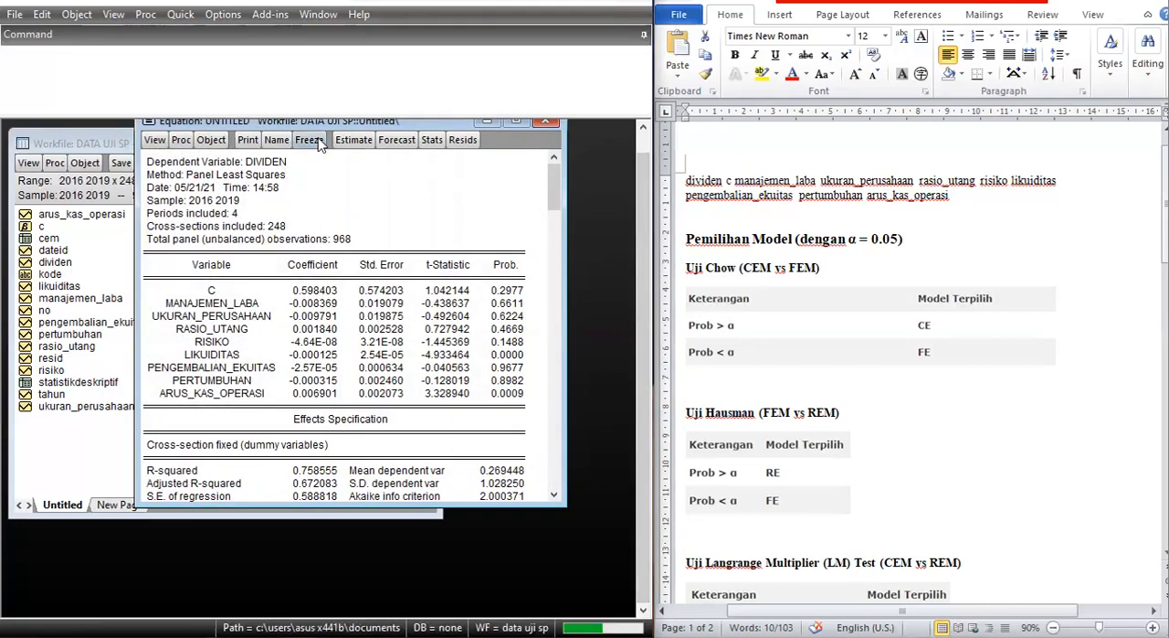
pyautogui.click(331, 336)
pyautogui.write('fem')
pyautogui.press('Return')
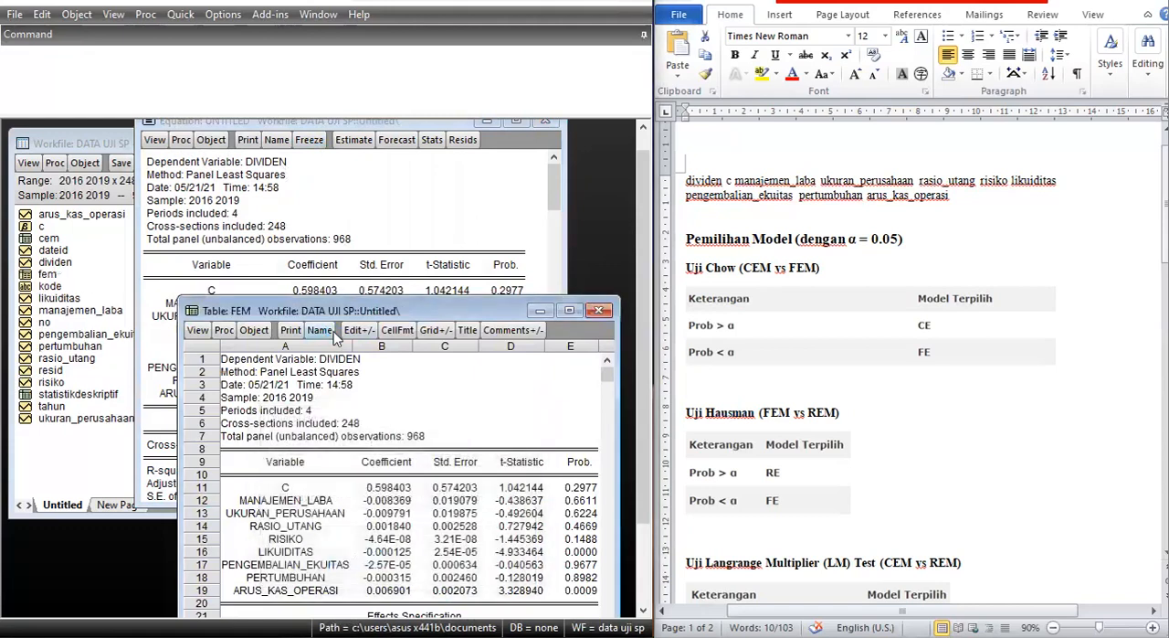
pyautogui.click(598, 310)
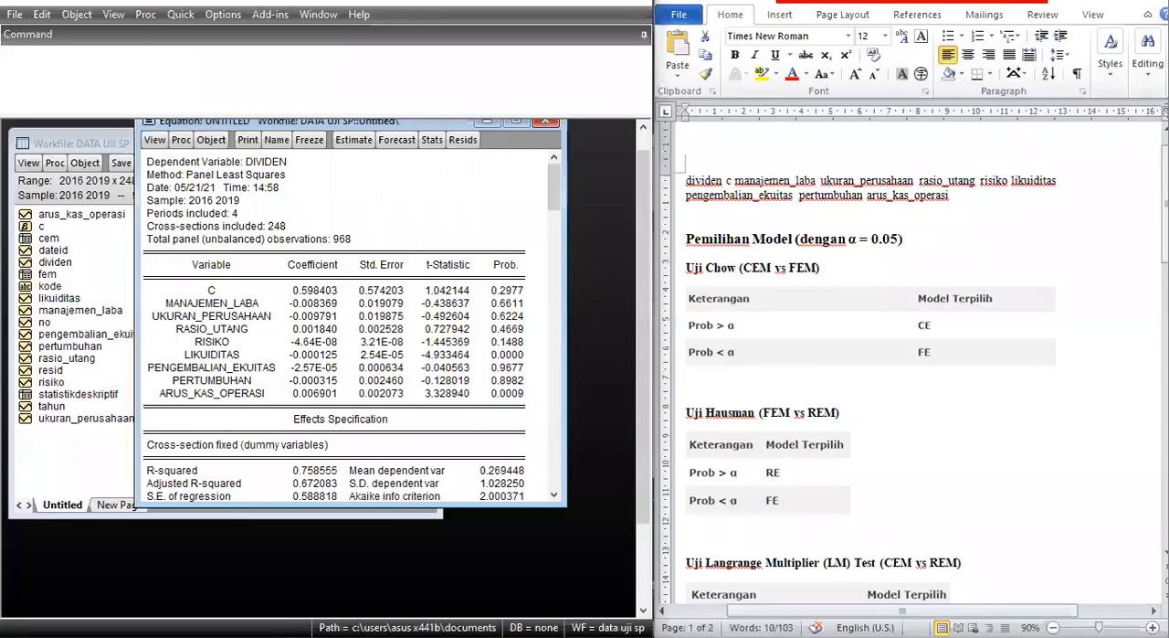
# Run the Redundant Fixed Effects - Likelihood Ratio test on the equation and reposition its window clear of the workfile's object list.
pyautogui.click(154, 142)
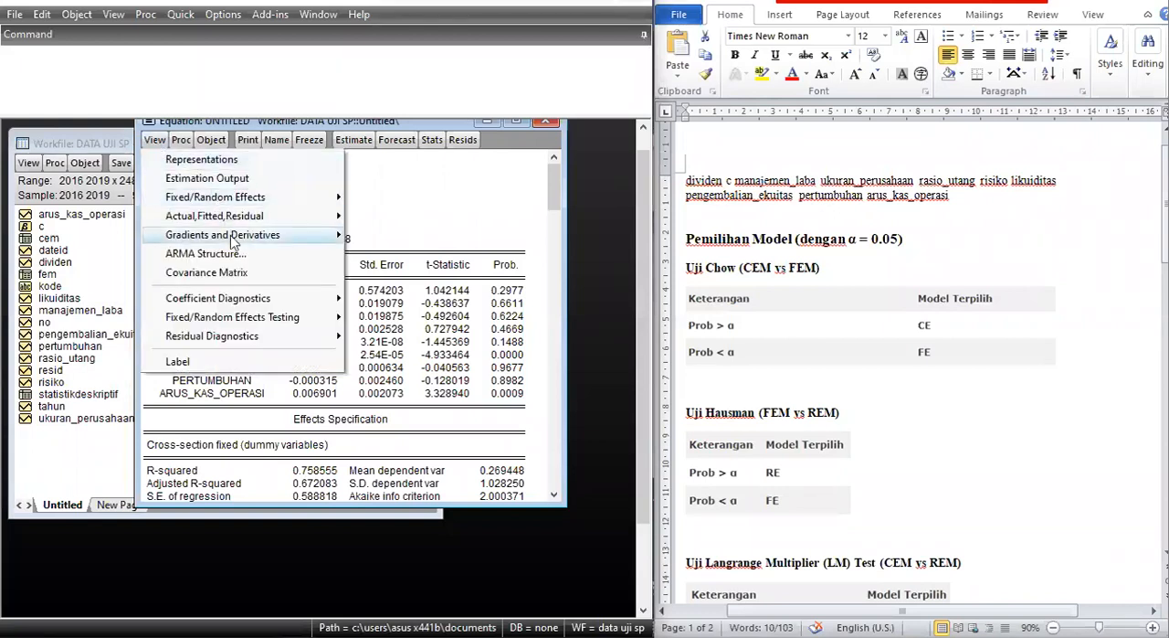
pyautogui.moveTo(176, 324)
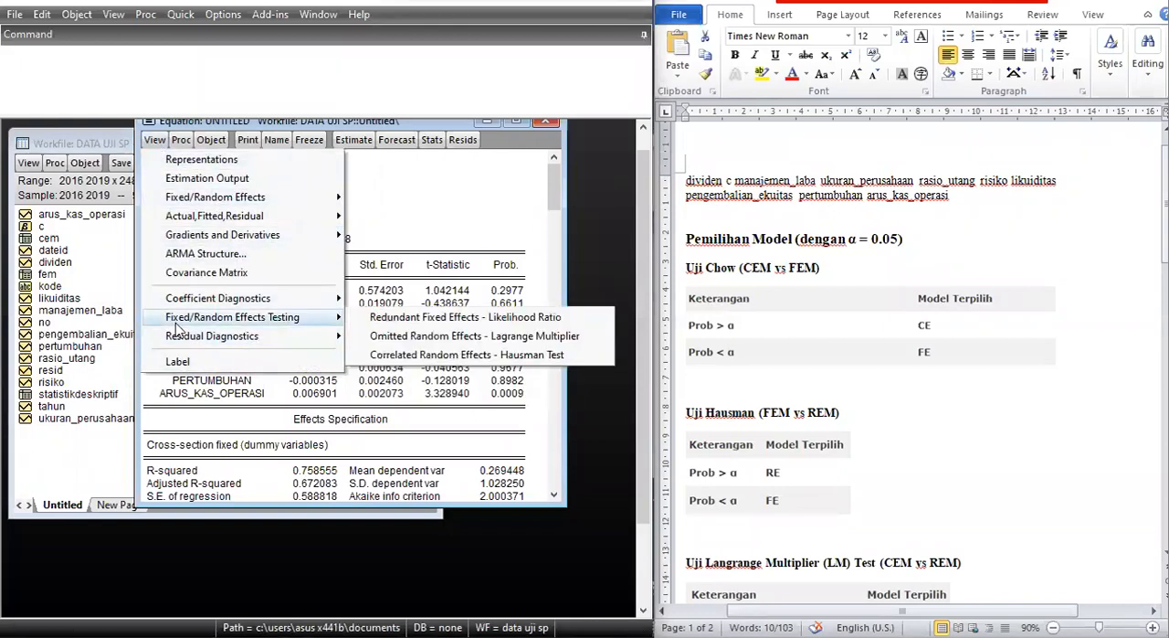
pyautogui.click(559, 317)
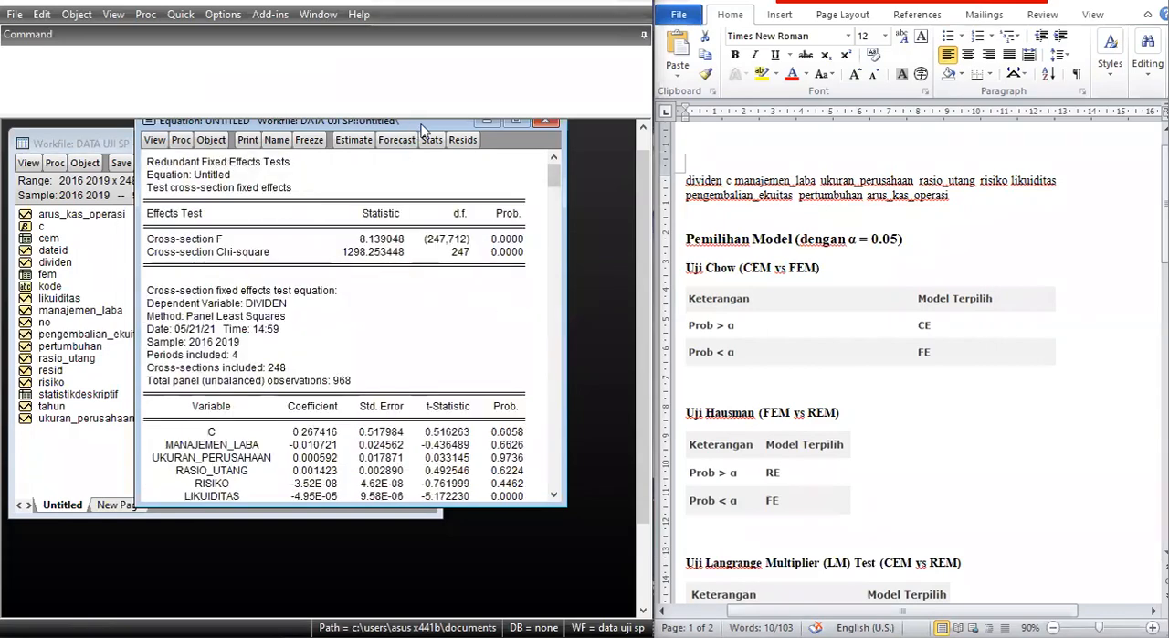
pyautogui.moveTo(413, 124); pyautogui.dragTo(468, 146)
pyautogui.moveTo(605, 200)
pyautogui.mouseDown()
pyautogui.moveTo(603, 253)
pyautogui.moveTo(601, 185)
pyautogui.mouseUp()
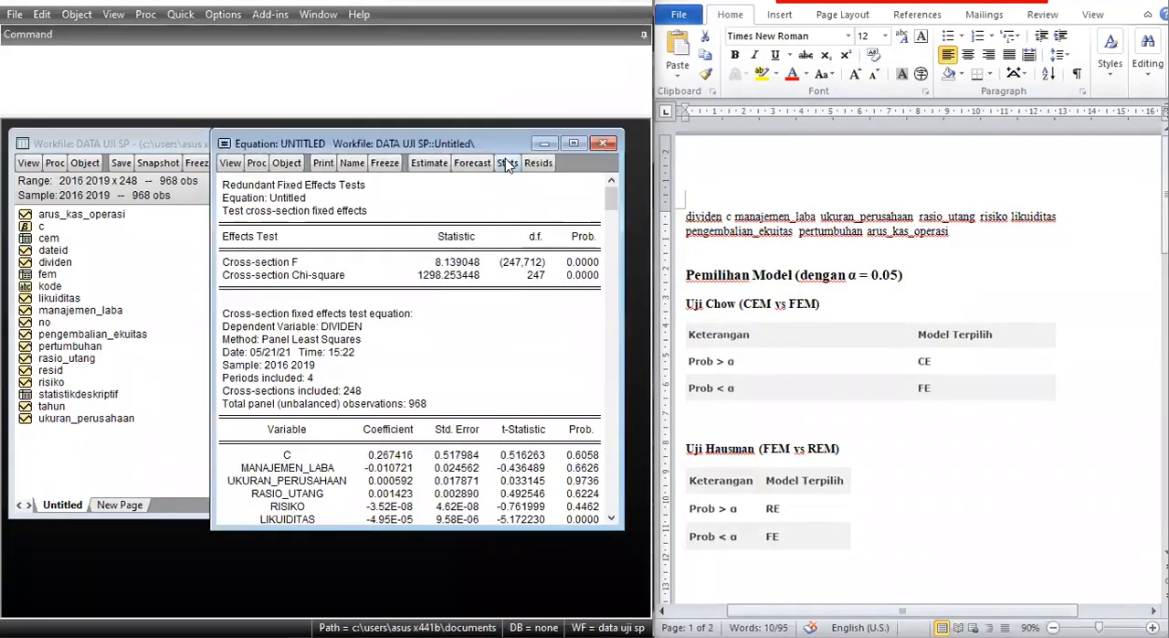
# Freeze the redundant fixed effects test into a table named ujichow and close the table window.
pyautogui.click(389, 170)
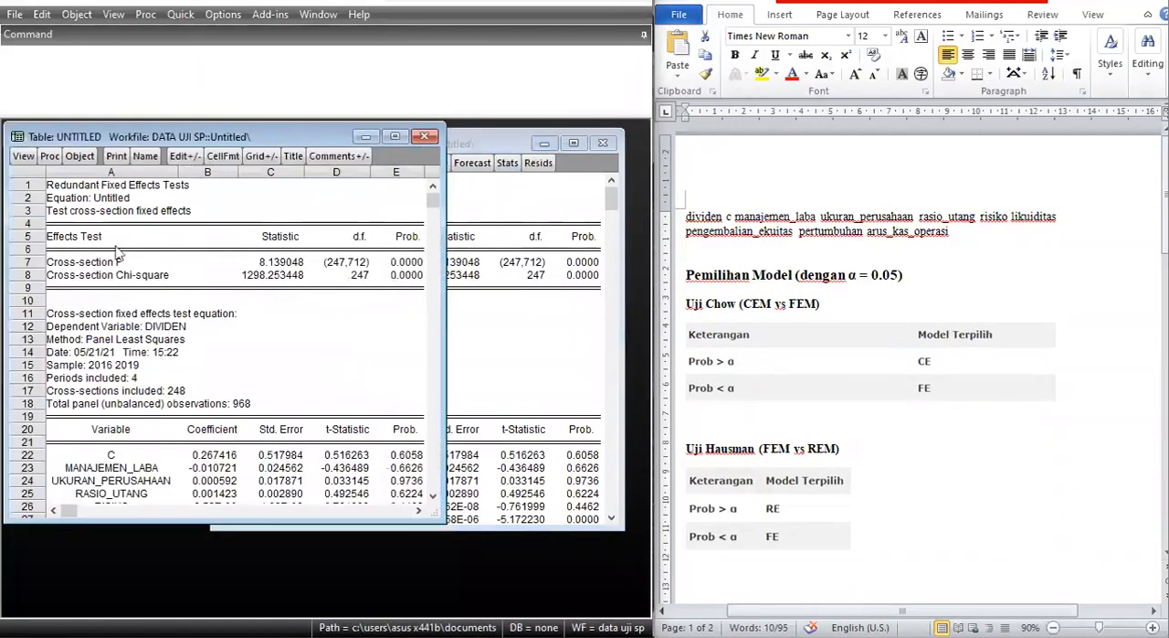
pyautogui.click(147, 157)
pyautogui.write('ujichow')
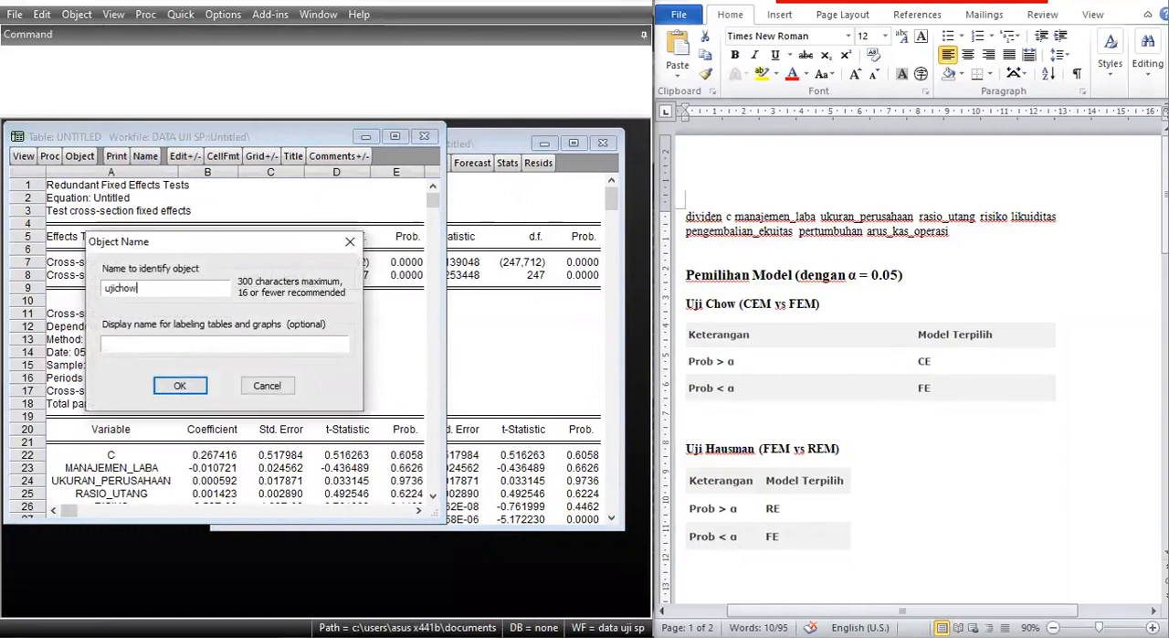
pyautogui.press('Return')
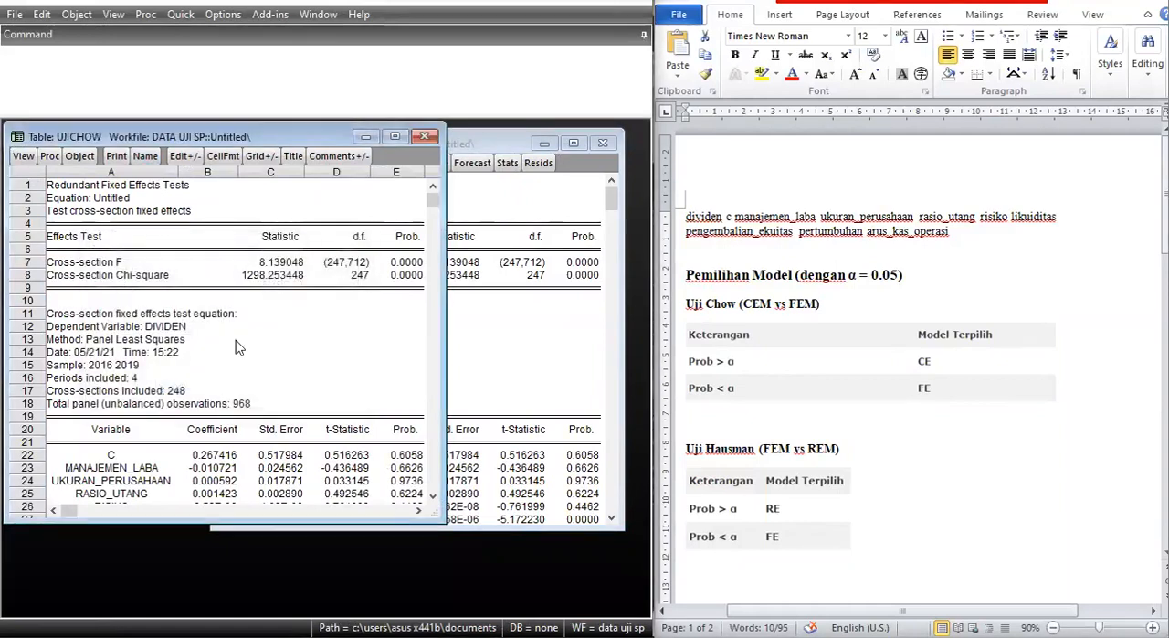
pyautogui.click(424, 138)
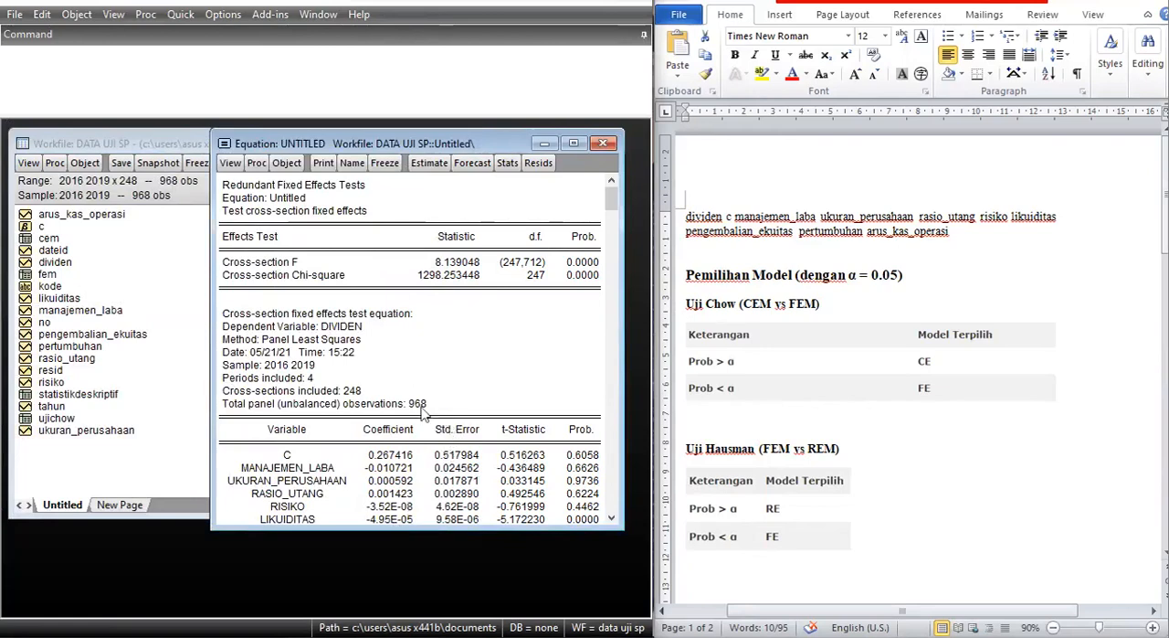
# Re-estimate the dividen equation with cross-section effects set to Random.
pyautogui.click(432, 165)
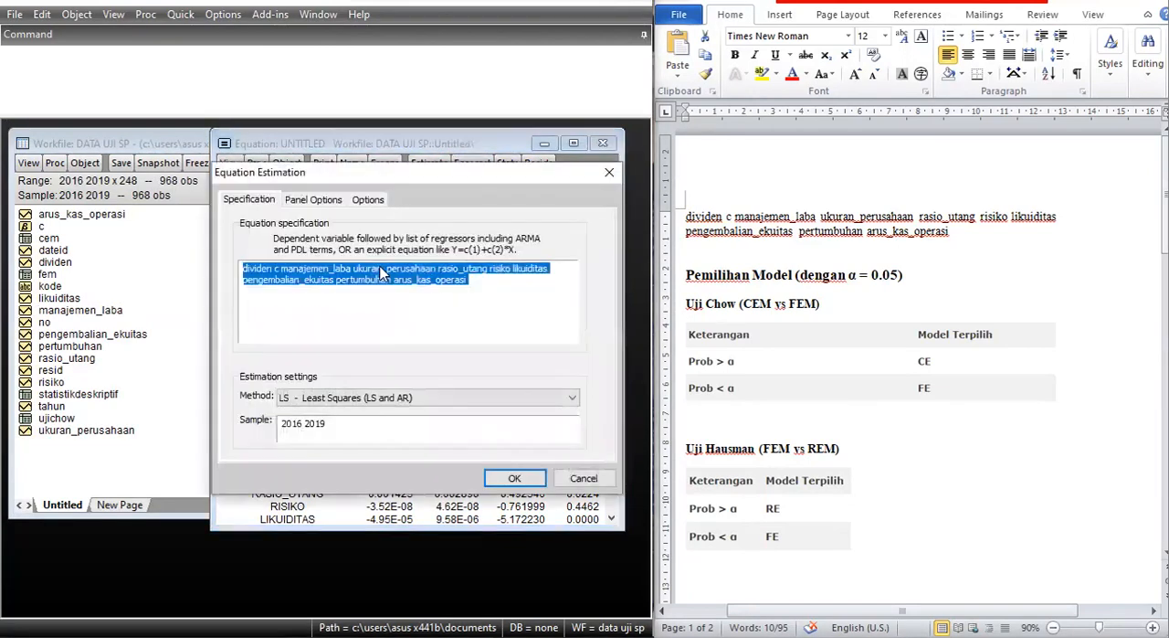
pyautogui.click(319, 206)
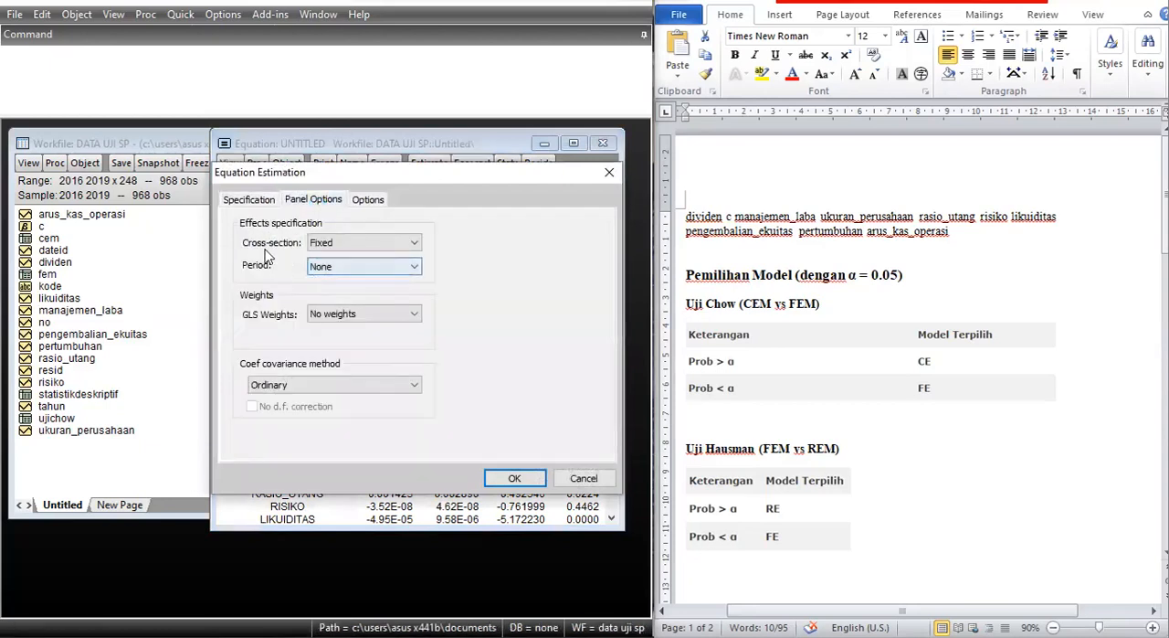
pyautogui.click(379, 242)
pyautogui.click(385, 283)
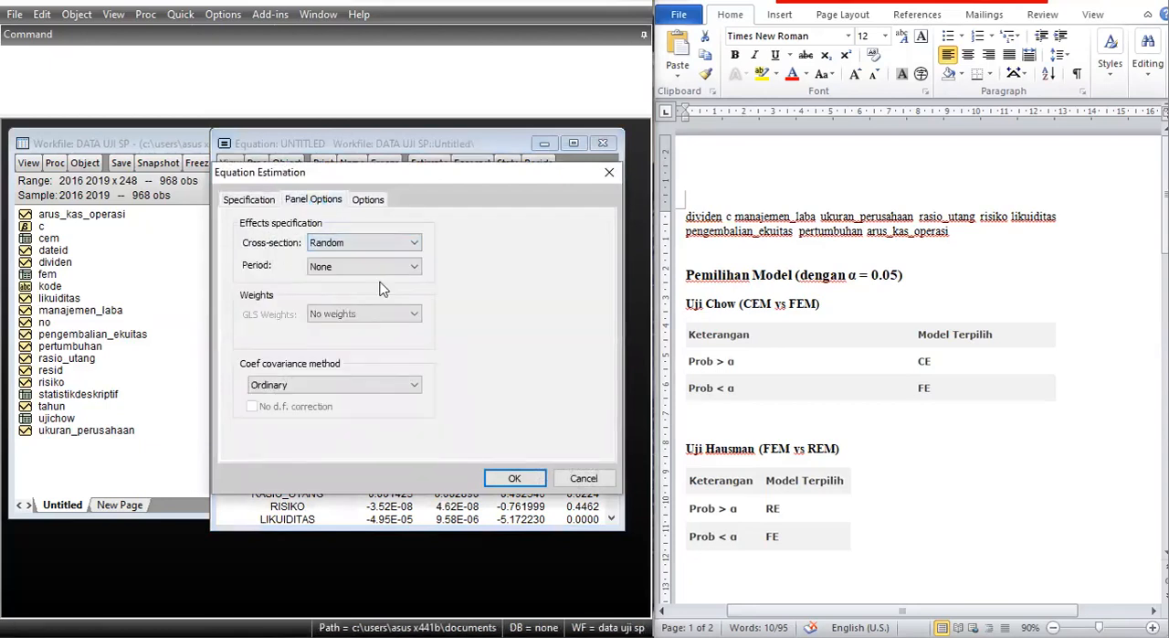
pyautogui.click(514, 479)
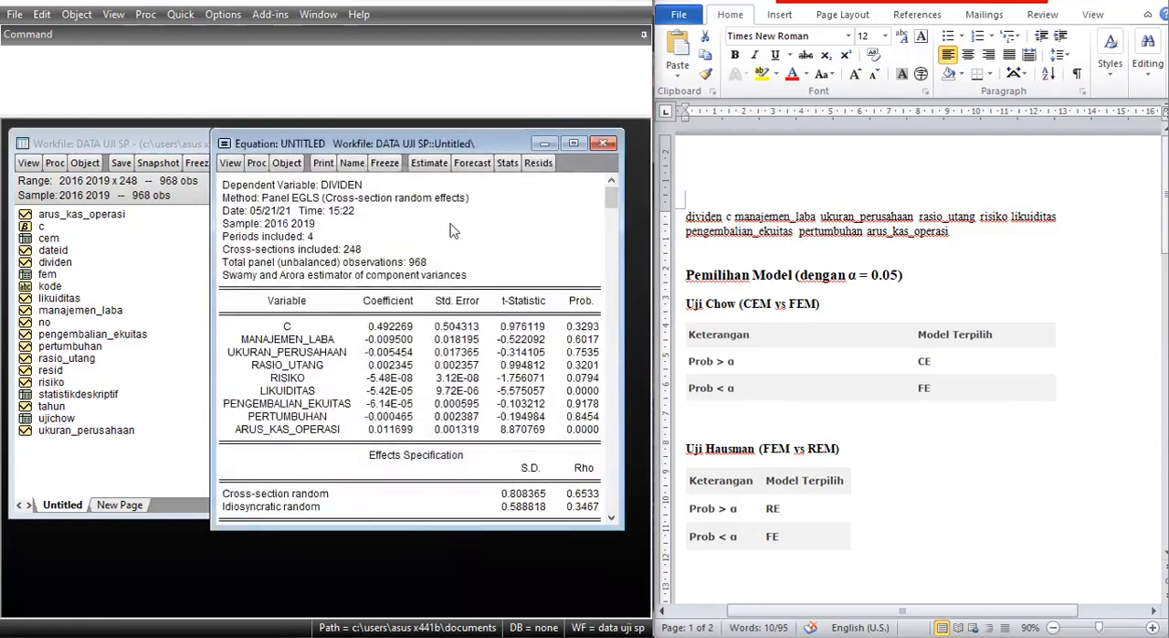
# Freeze the random effects output into a table named rem and close the table window.
pyautogui.click(385, 164)
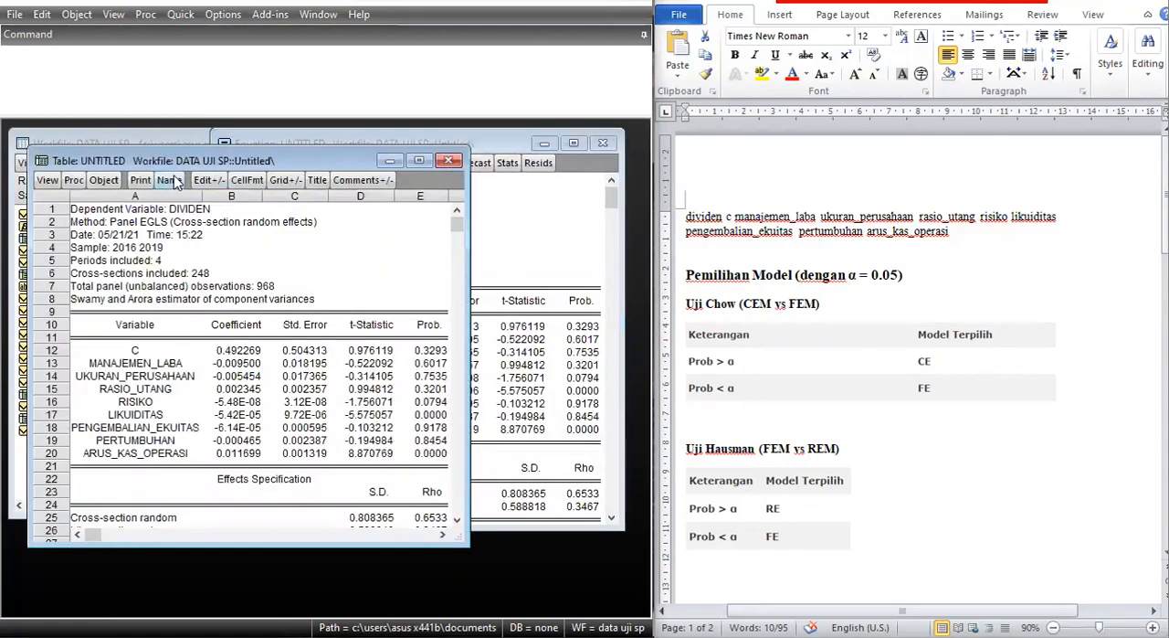
pyautogui.click(170, 180)
pyautogui.write('rem')
pyautogui.press('Return')
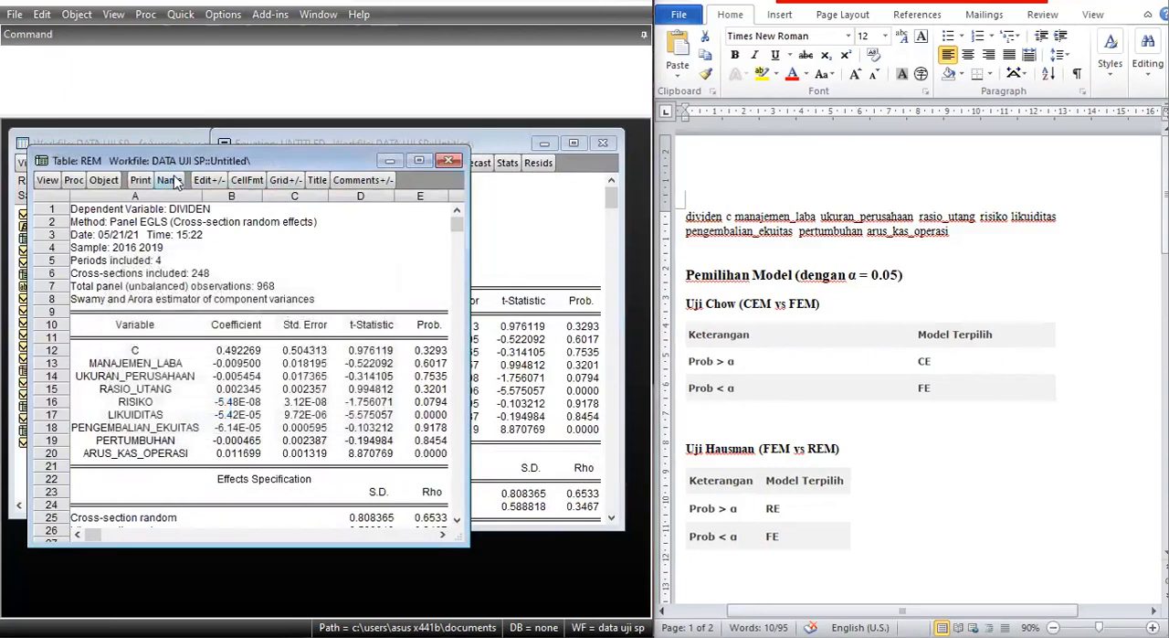
pyautogui.click(447, 161)
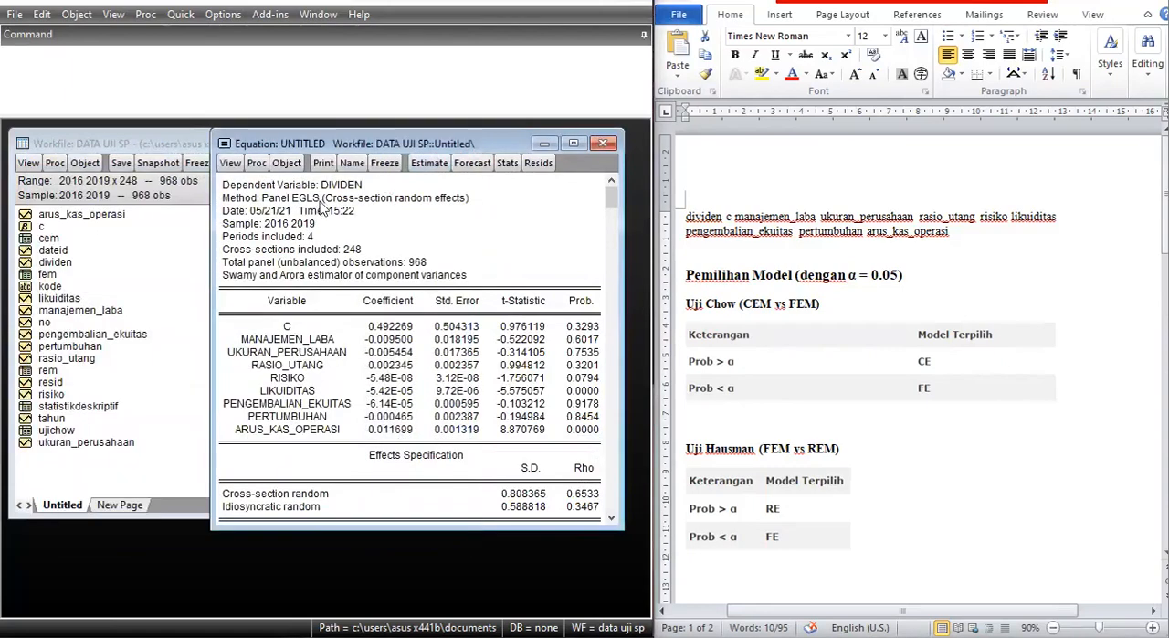
# Run the Correlated Random Effects - Hausman Test on the random effects equation.
pyautogui.click(231, 164)
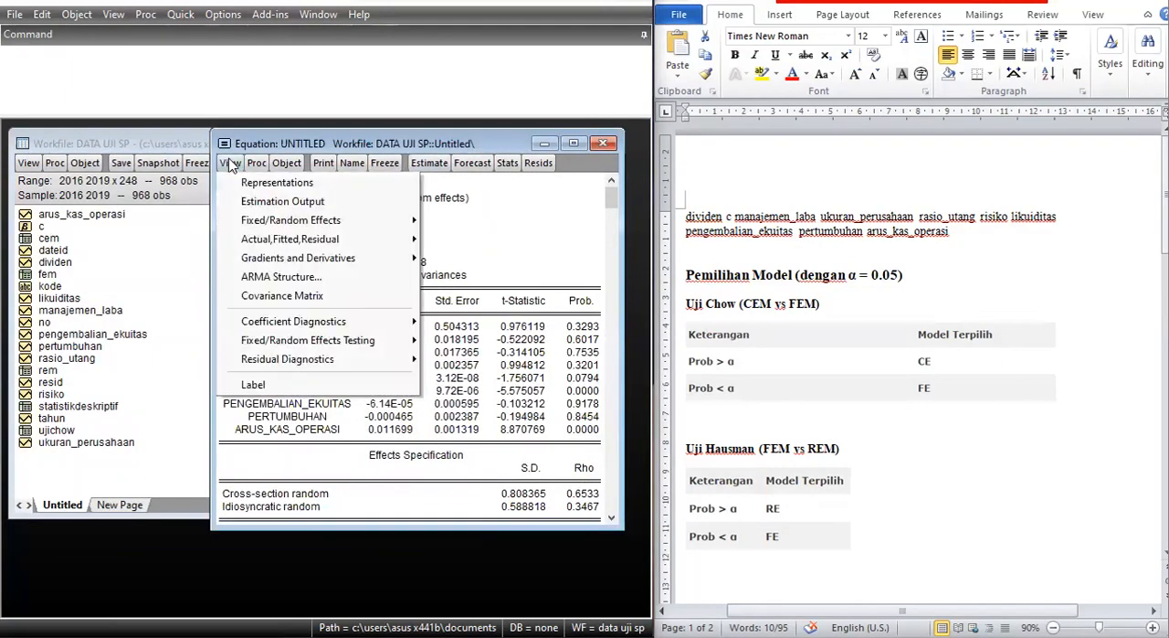
pyautogui.moveTo(338, 342)
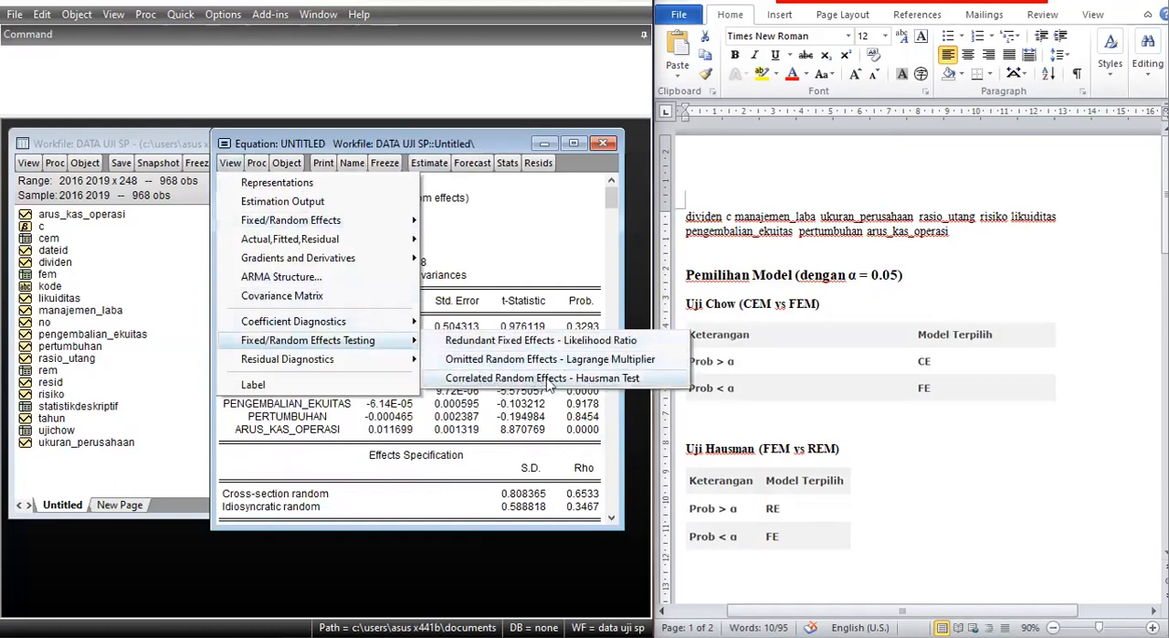
pyautogui.click(610, 378)
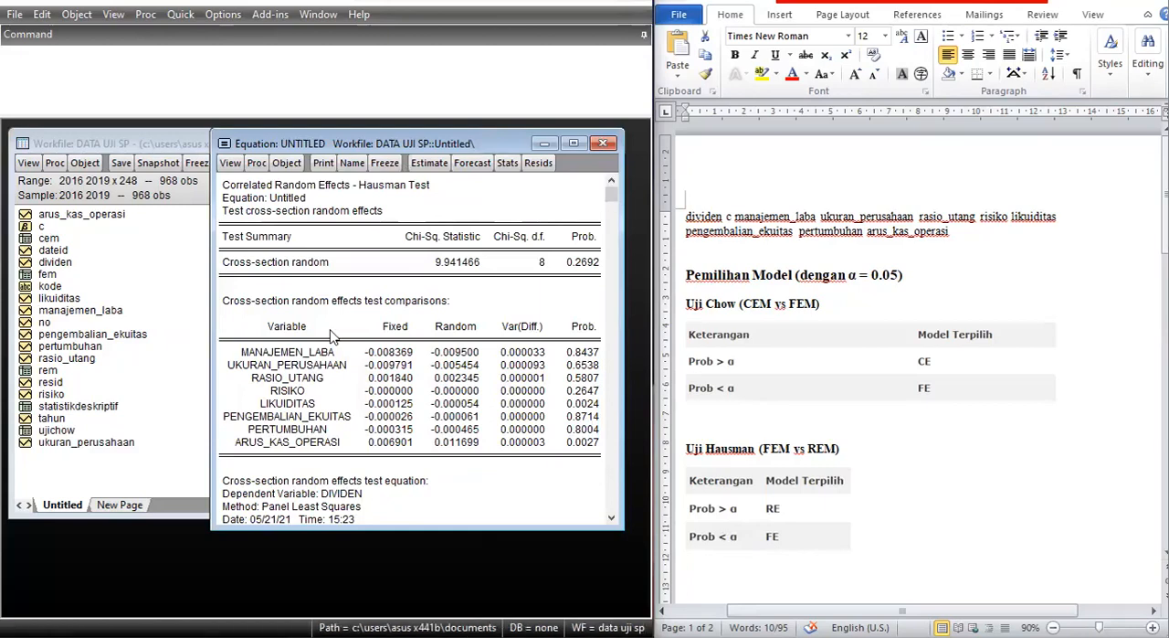
# Freeze the Hausman test output into a table named hausman and close the table window.
pyautogui.click(385, 162)
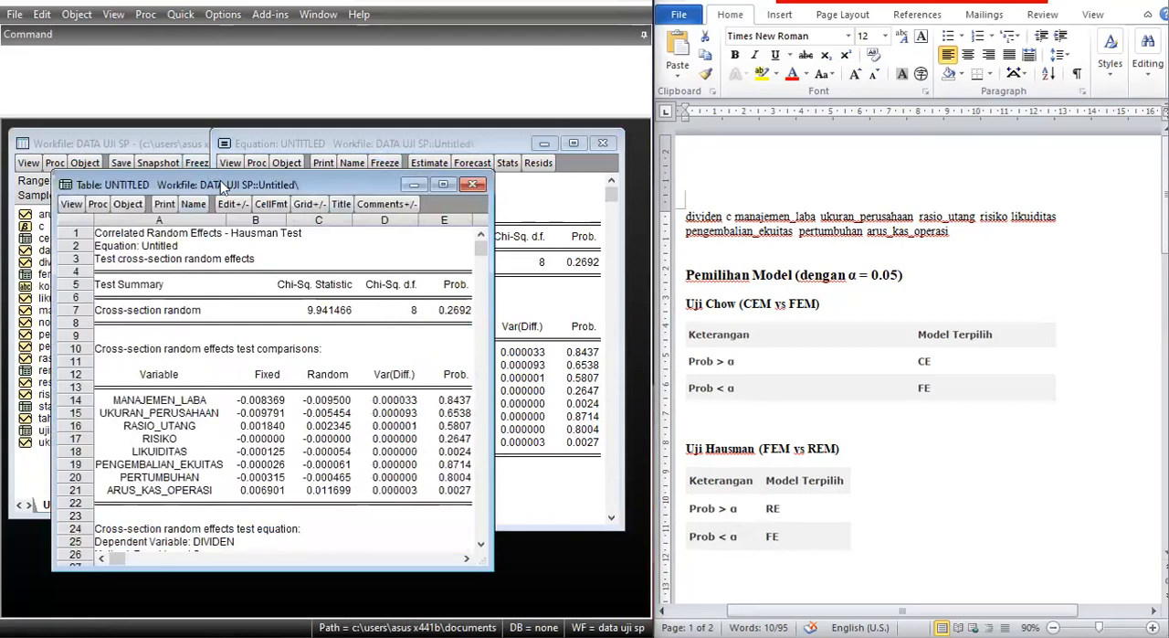
pyautogui.moveTo(220, 180); pyautogui.dragTo(363, 149)
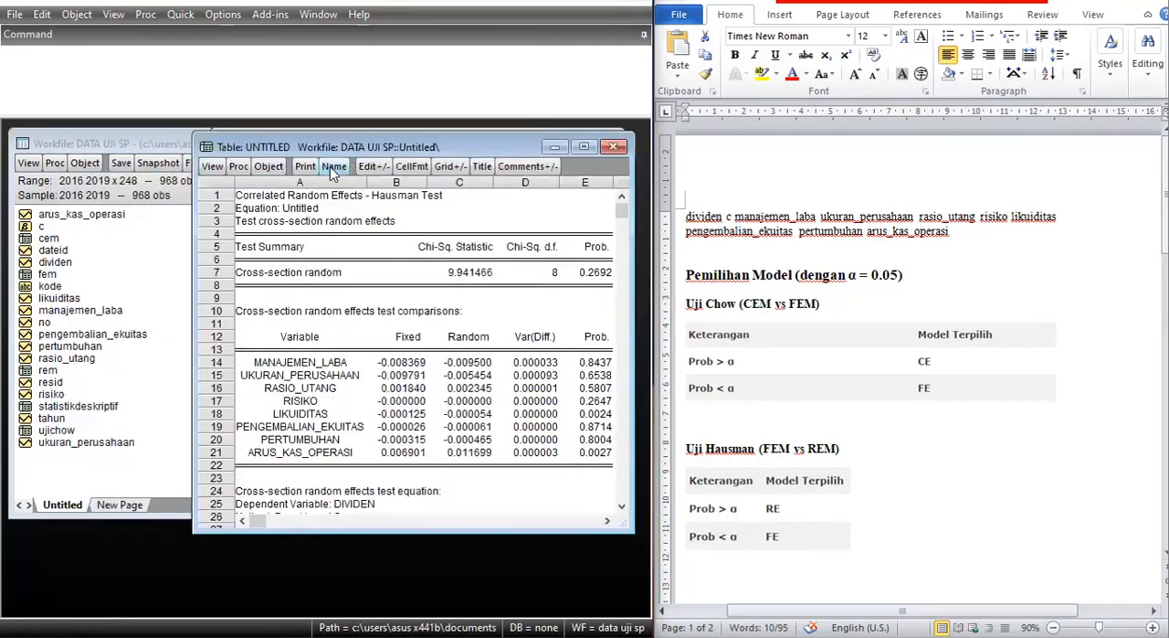
pyautogui.click(333, 168)
pyautogui.write('hausman')
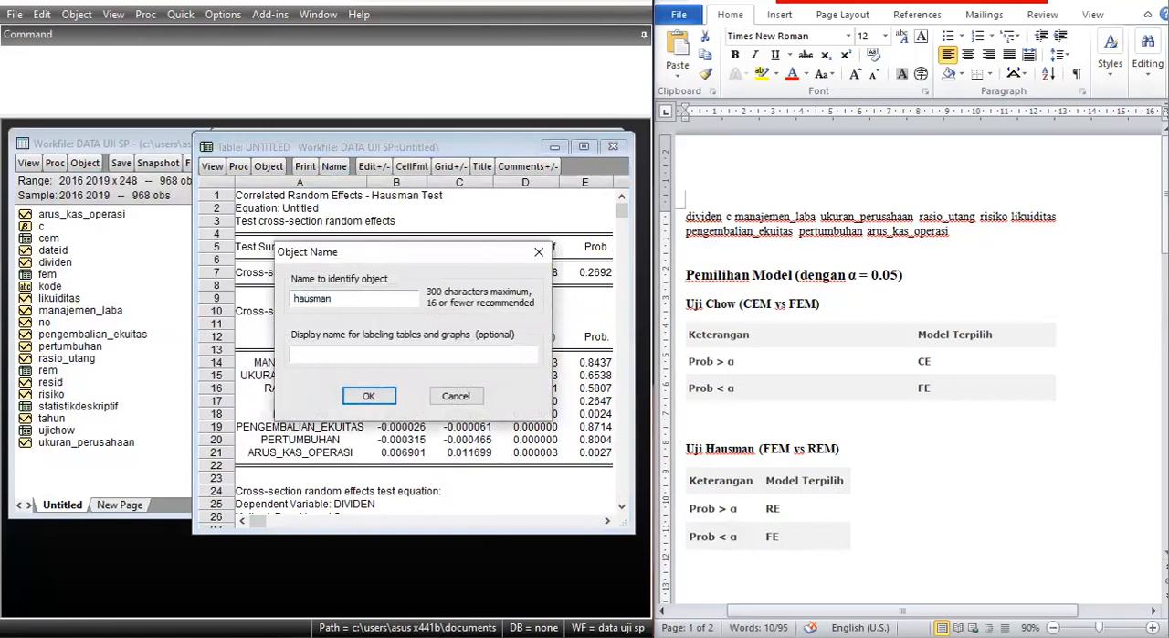
pyautogui.press('Return')
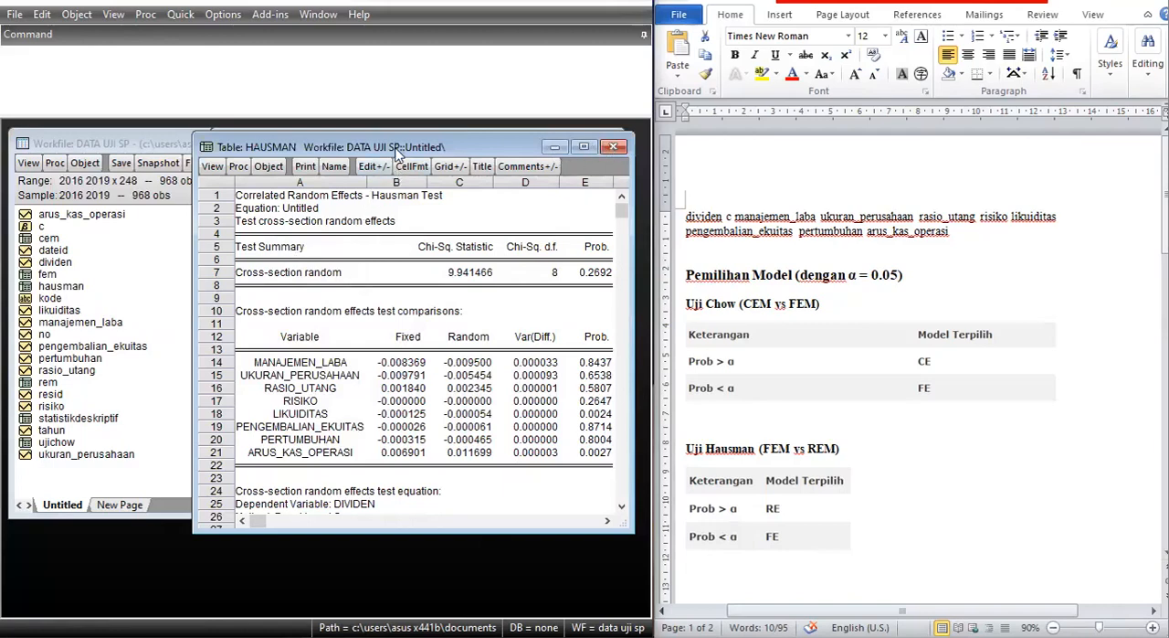
pyautogui.moveTo(395, 147); pyautogui.dragTo(389, 202)
pyautogui.click(606, 201)
# Re-estimate the dividen equation with the existing random effects specification and the 2016 2019 sample.
pyautogui.click(430, 162)
pyautogui.click(315, 201)
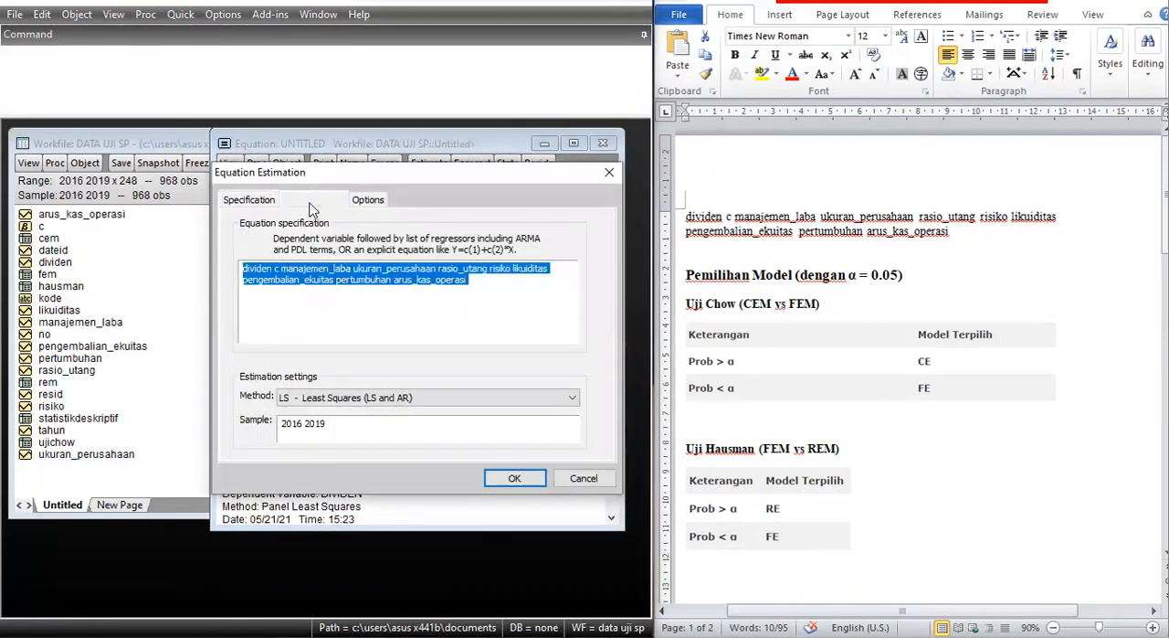
pyautogui.click(514, 478)
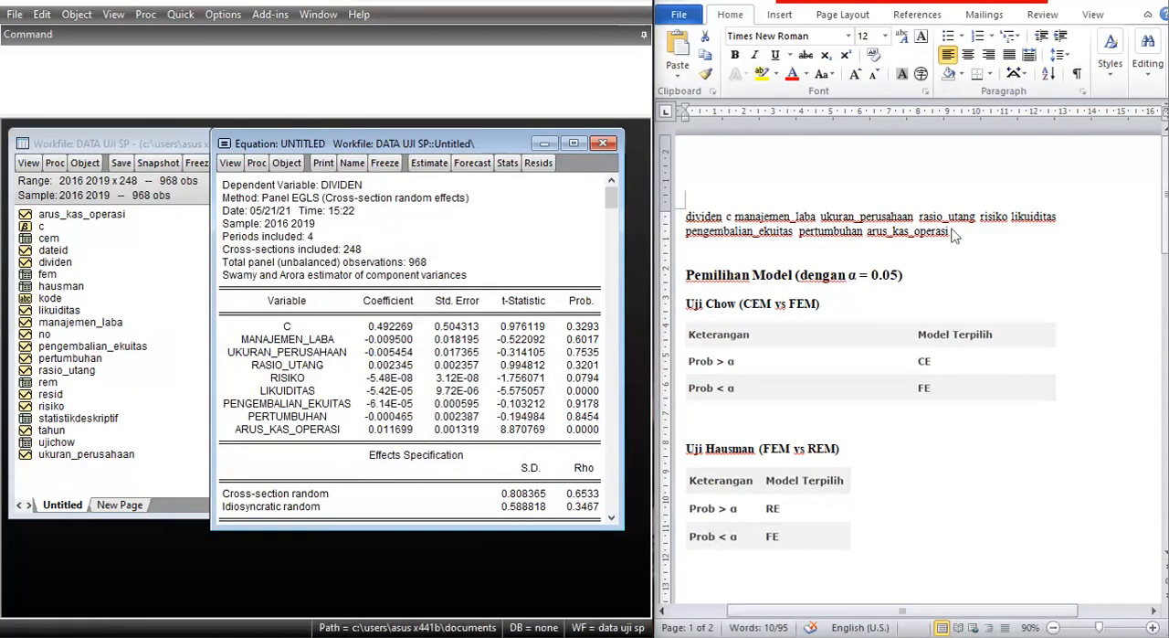
# Enlarge the equation window and examine its R-squared, F-statistic and t-statistic probabilities against the Uji Hipotesis criteria in the Word notes.
pyautogui.scroll(-4, 1081, 355)
pyautogui.scroll(-5, 974, 345)
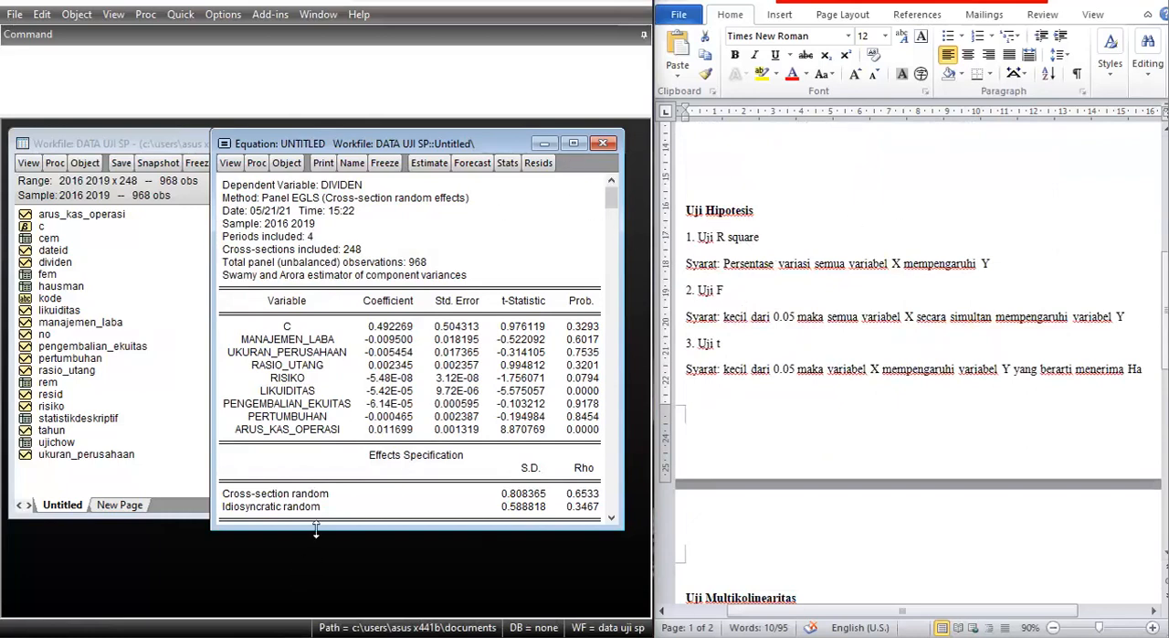
pyautogui.moveTo(316, 525); pyautogui.dragTo(319, 611)
pyautogui.scroll(-3, 405, 402)
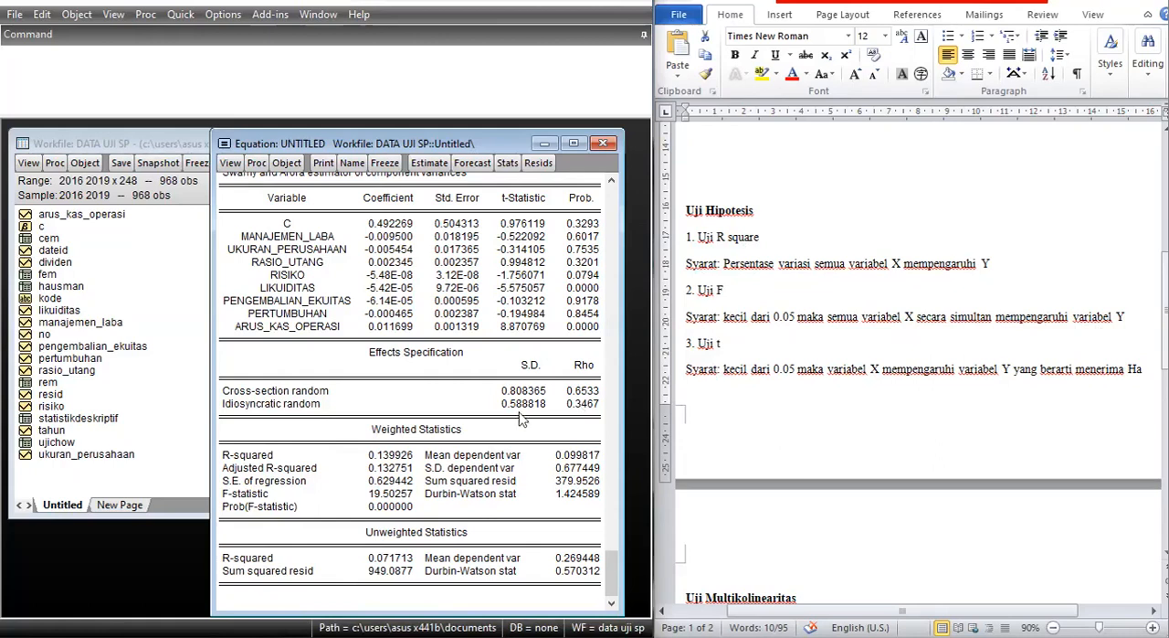
pyautogui.scroll(3, 522, 413)
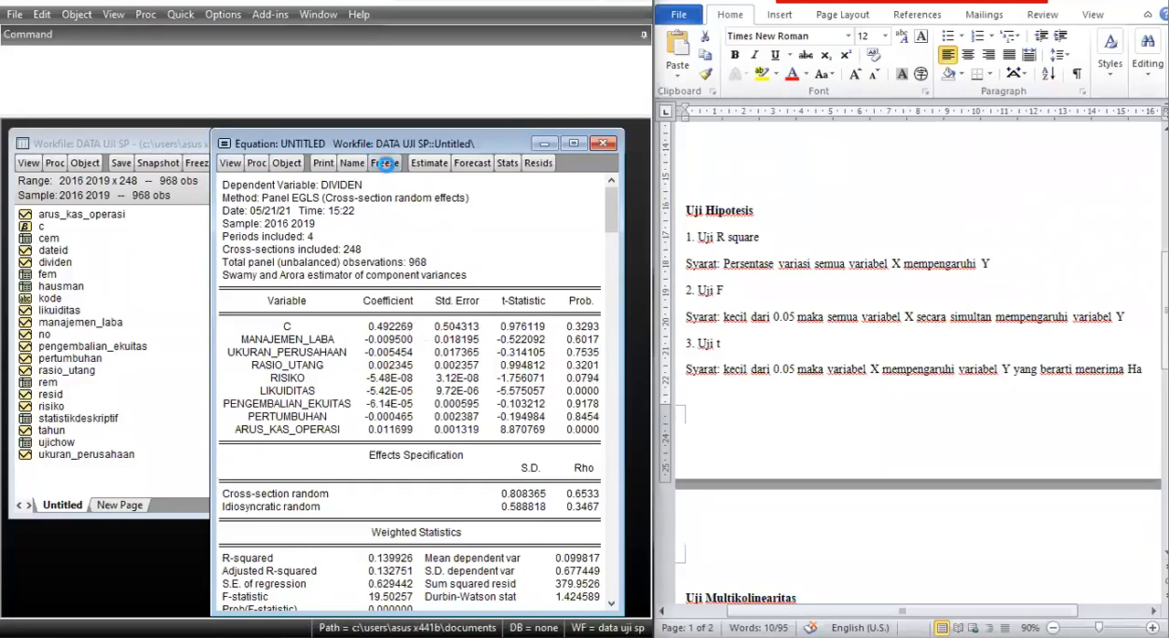
# Freeze the random effects output into a table named ujihipotesis, close the table window and discard the untitled equation.
pyautogui.click(384, 165)
pyautogui.click(218, 229)
pyautogui.write('ujihipotesis')
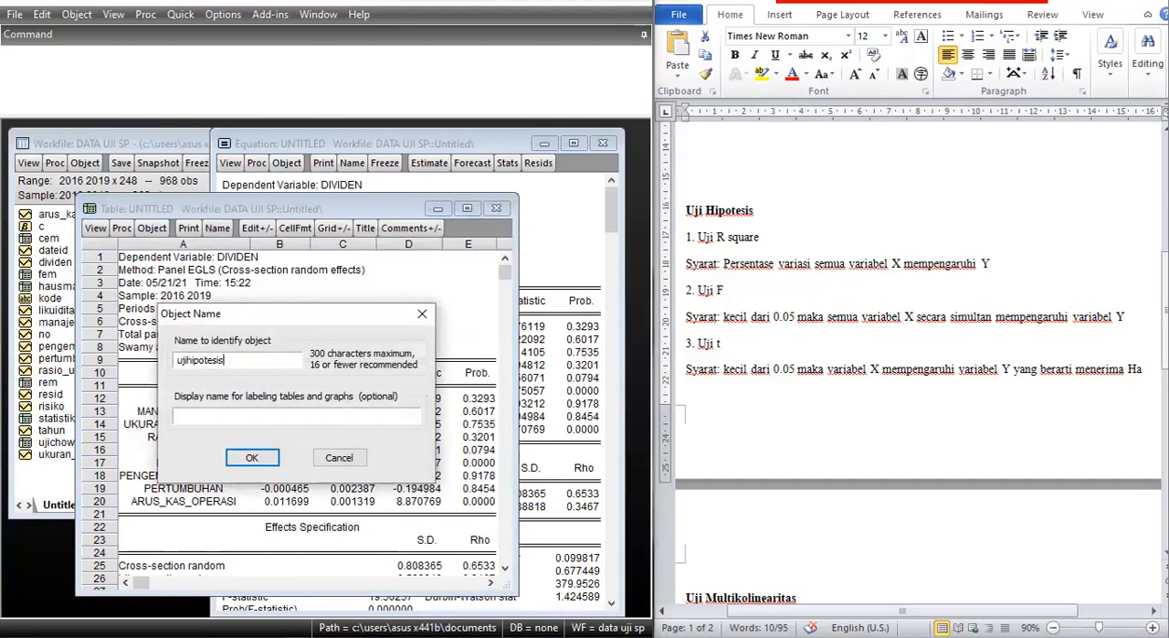
pyautogui.press('Return')
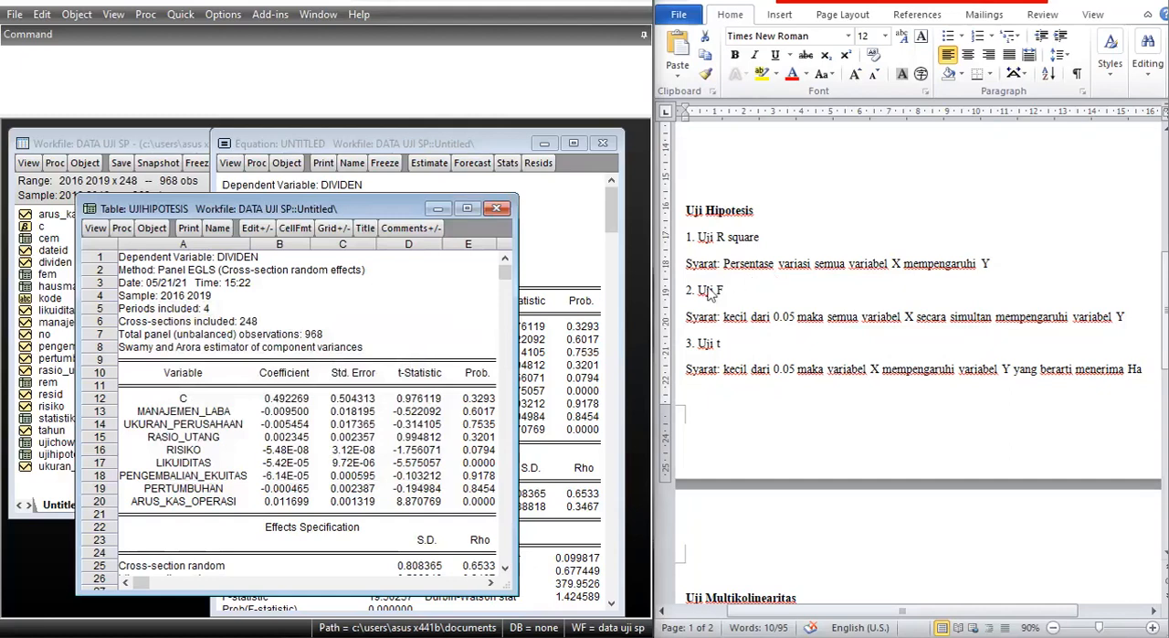
pyautogui.click(496, 208)
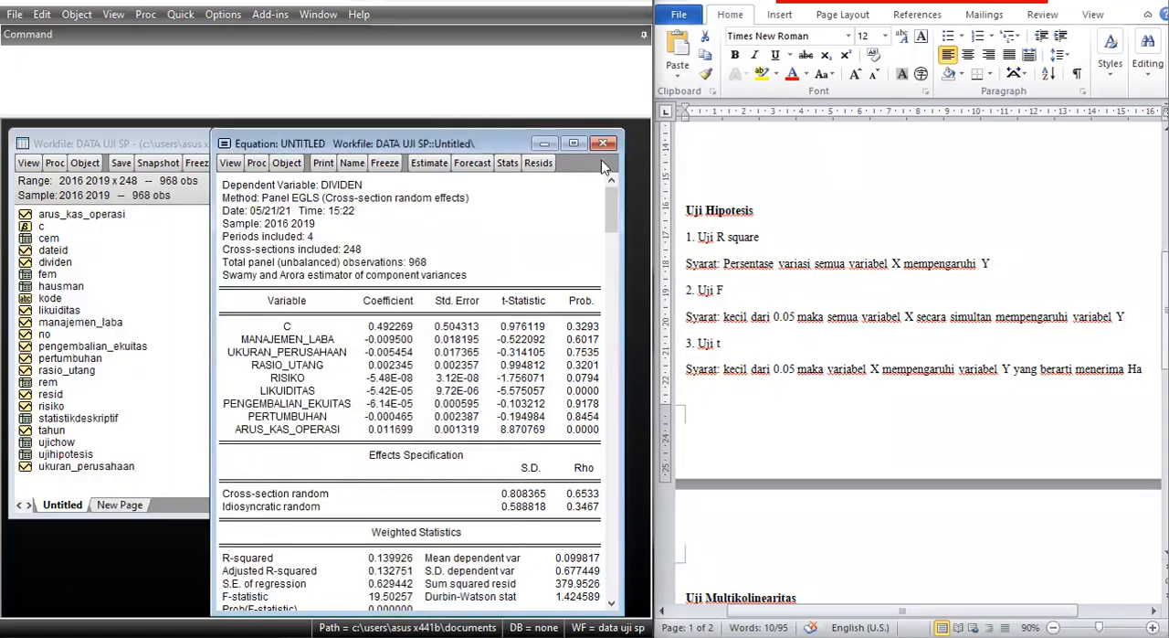
pyautogui.click(602, 143)
pyautogui.click(288, 353)
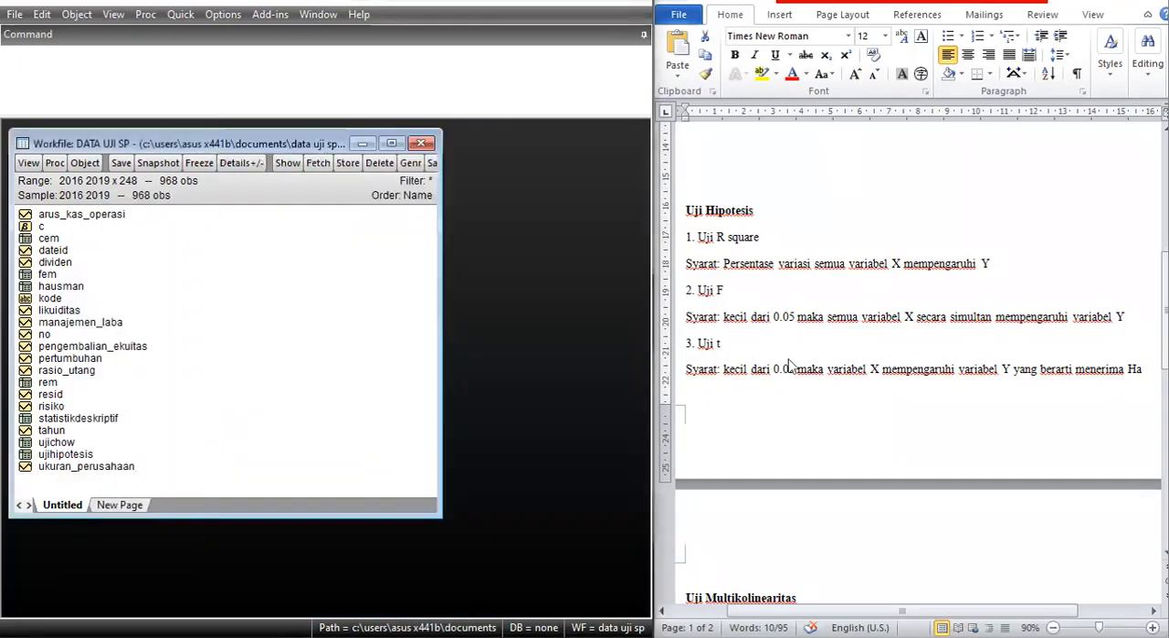
# Compute group correlations for the independent variables manajemen_laba through arus_kas_operasi, copying their names from the Word document without dividen and c.
pyautogui.scroll(-5, 839, 331)
pyautogui.scroll(-3, 838, 330)
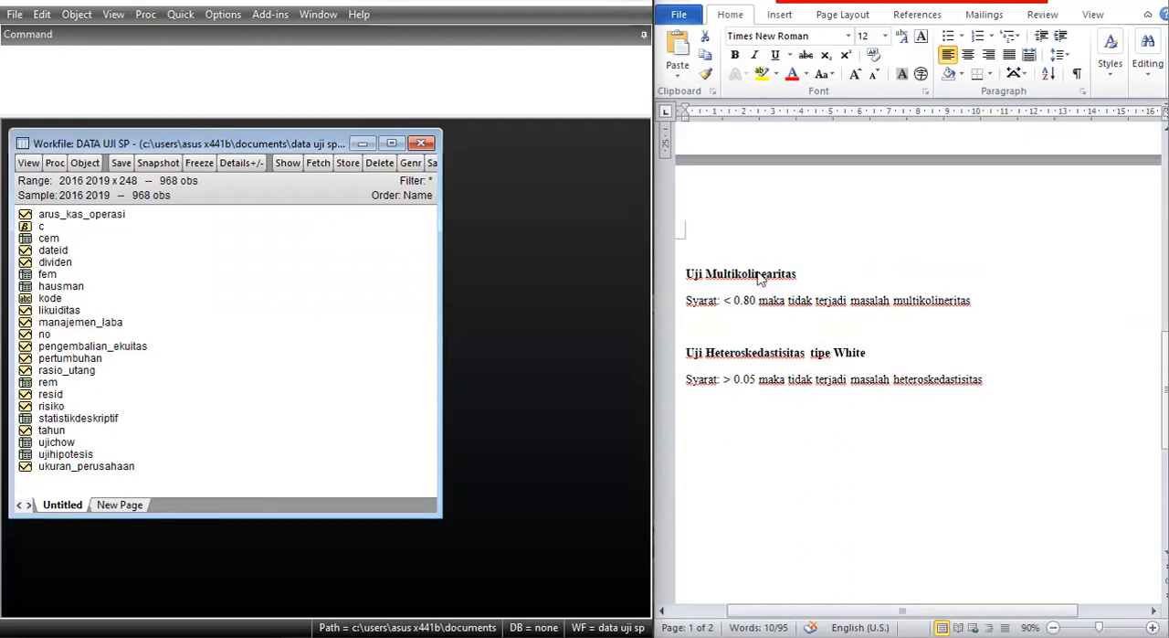
pyautogui.click(180, 15)
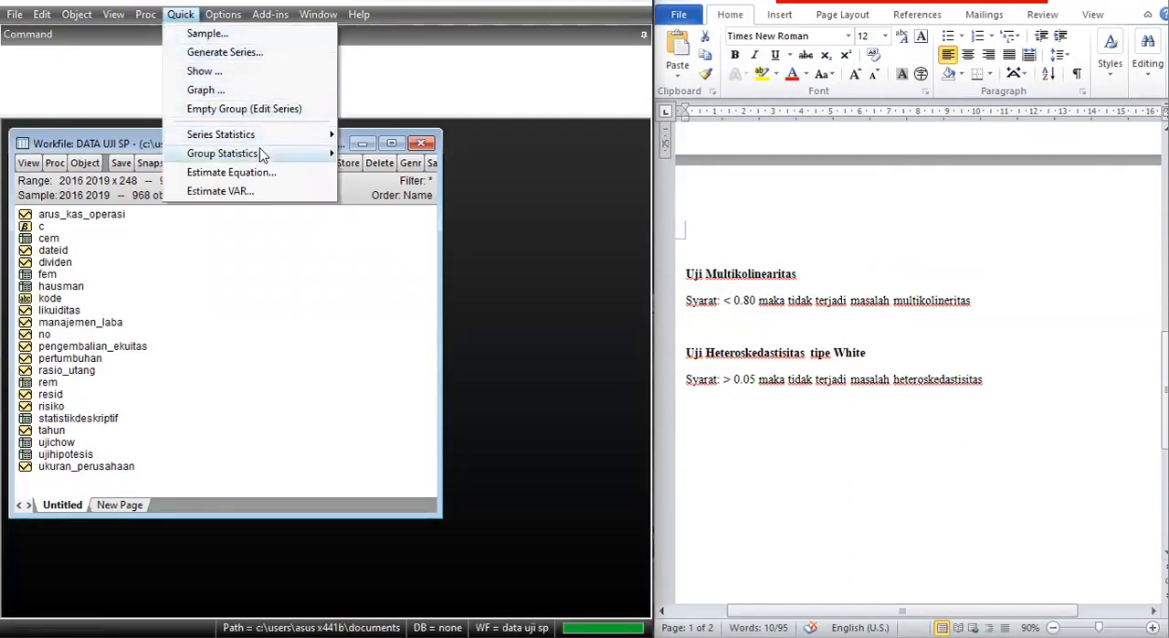
pyautogui.moveTo(261, 153)
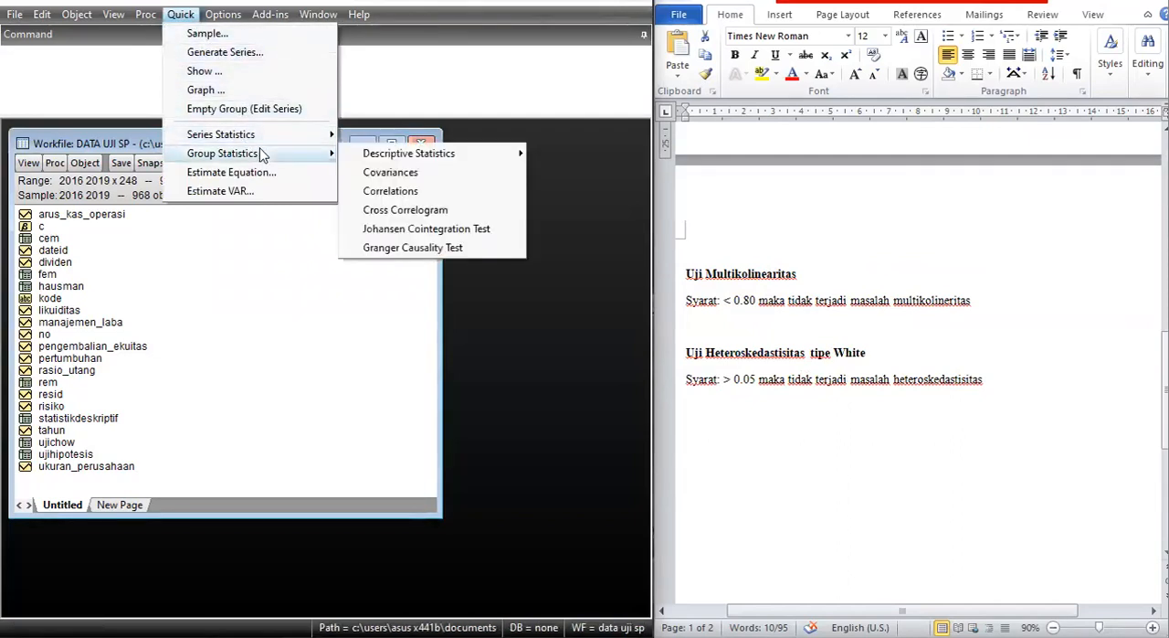
pyautogui.click(426, 196)
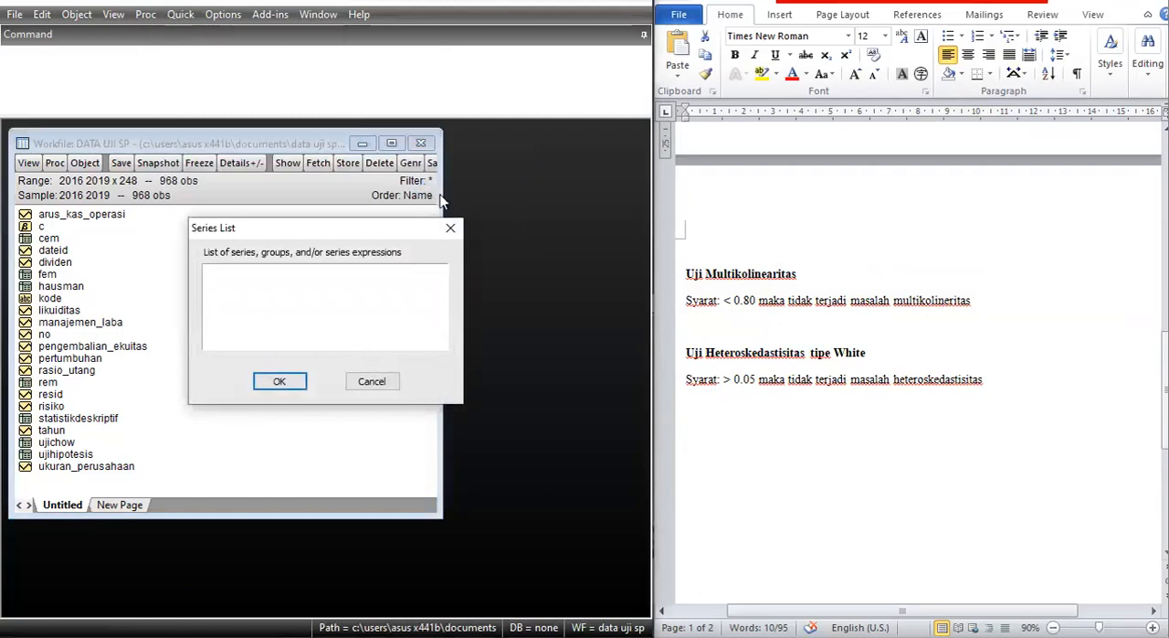
pyautogui.moveTo(352, 237); pyautogui.dragTo(476, 221)
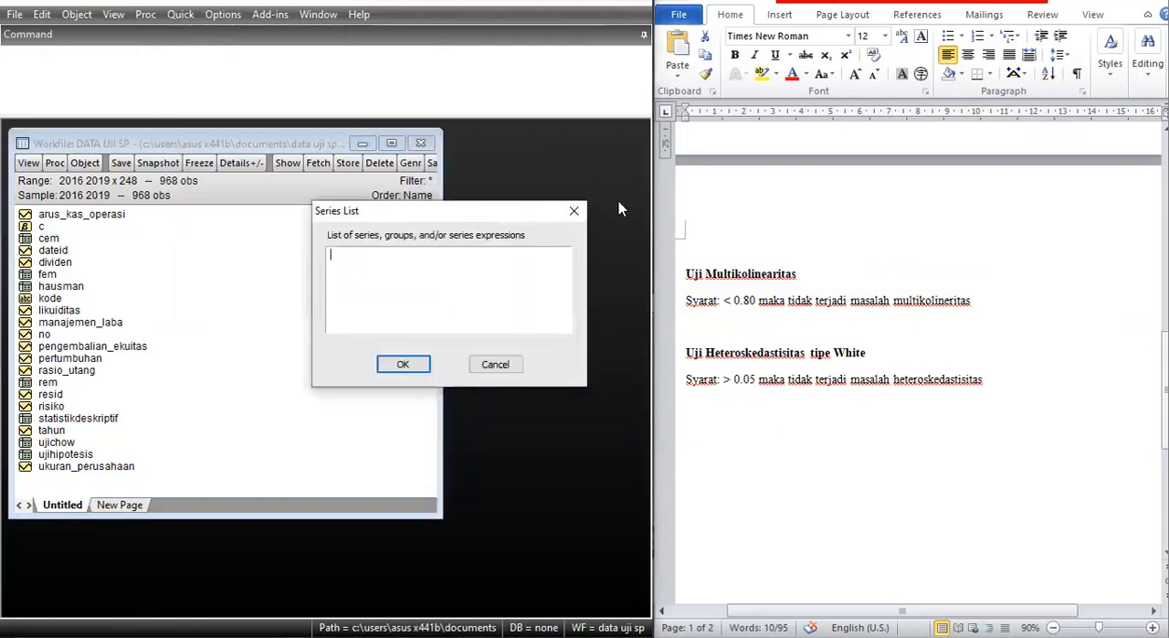
pyautogui.scroll(10, 913, 365)
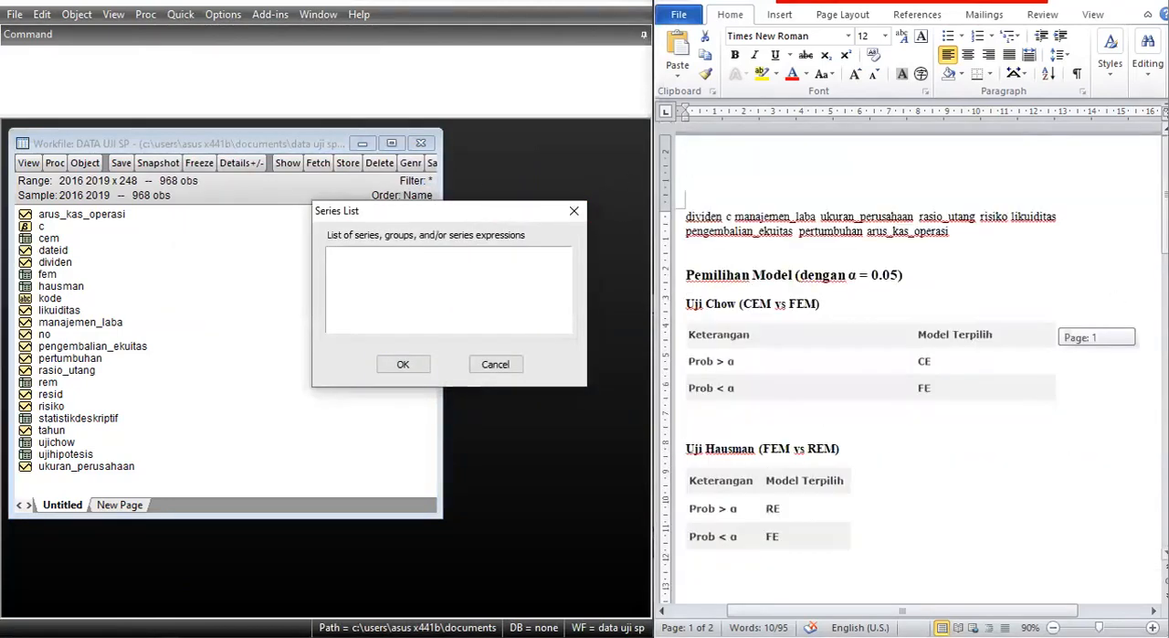
pyautogui.moveTo(686, 217); pyautogui.dragTo(950, 233)
pyautogui.click(758, 231)
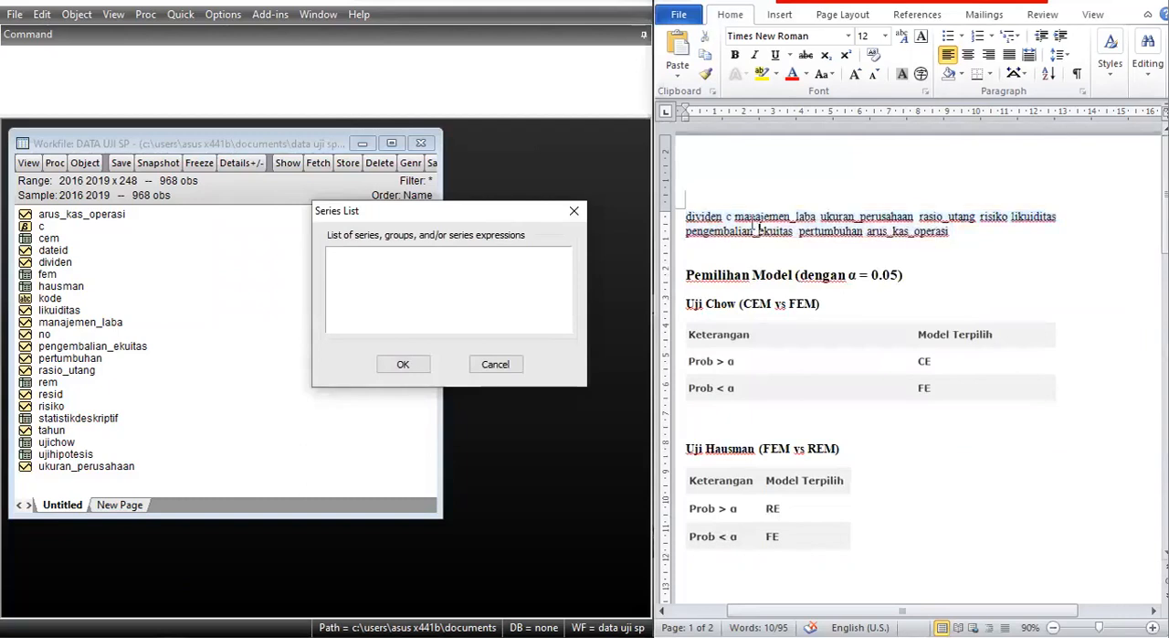
pyautogui.click(730, 218)
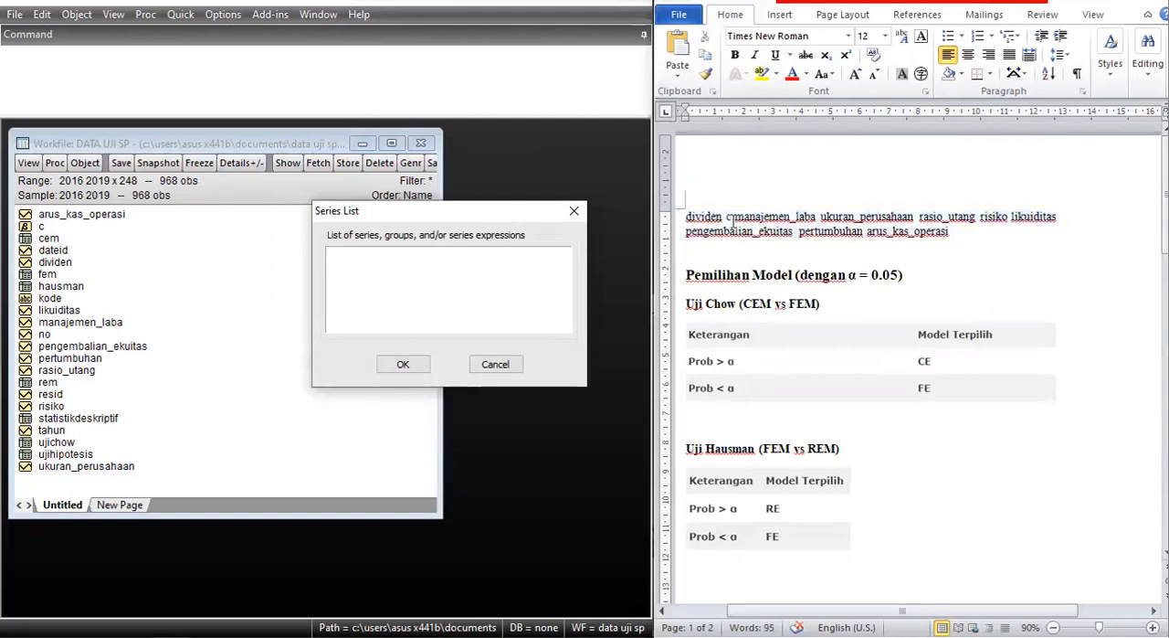
pyautogui.moveTo(731, 217); pyautogui.dragTo(979, 241)
pyautogui.hotkey('ctrl', 'c')
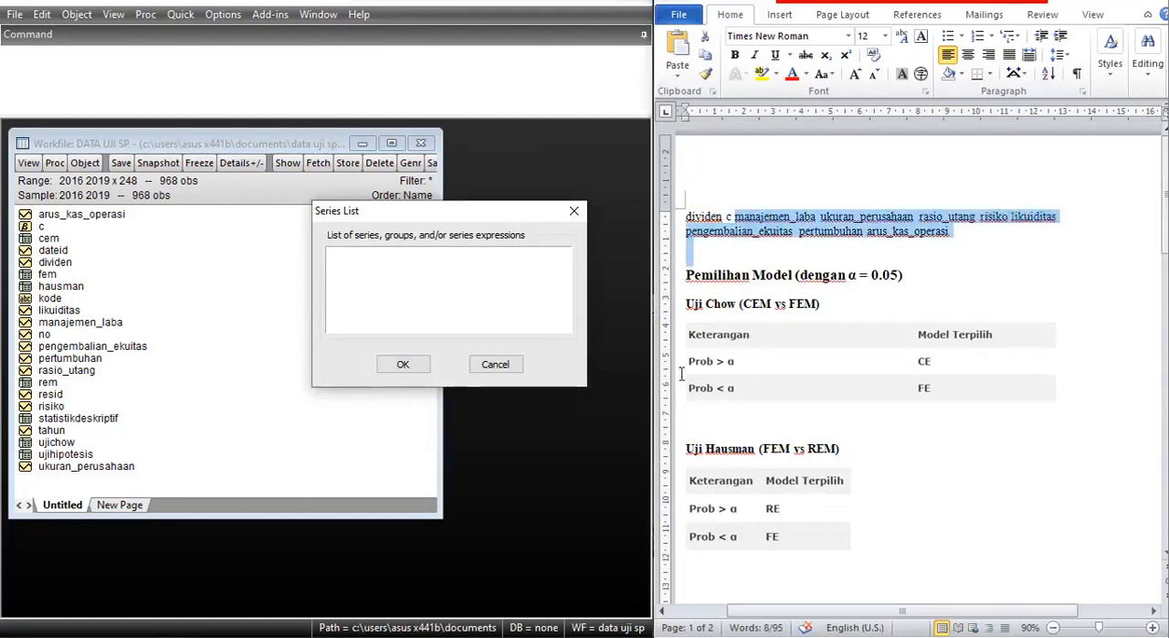
pyautogui.click(479, 300)
pyautogui.hotkey('ctrl', 'v')
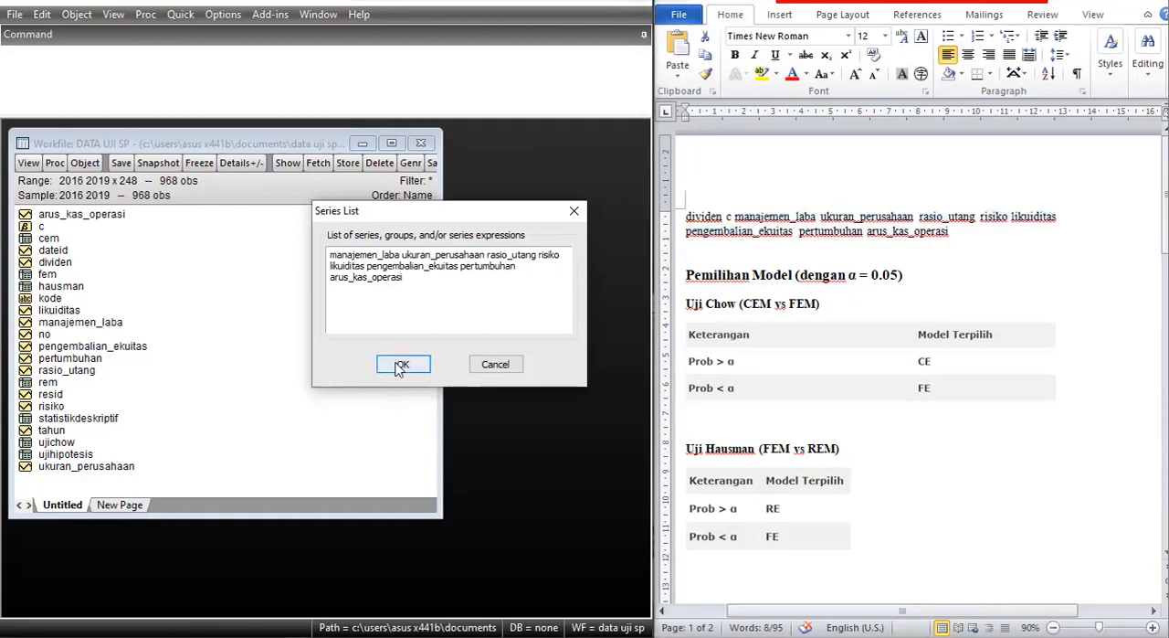
pyautogui.click(399, 365)
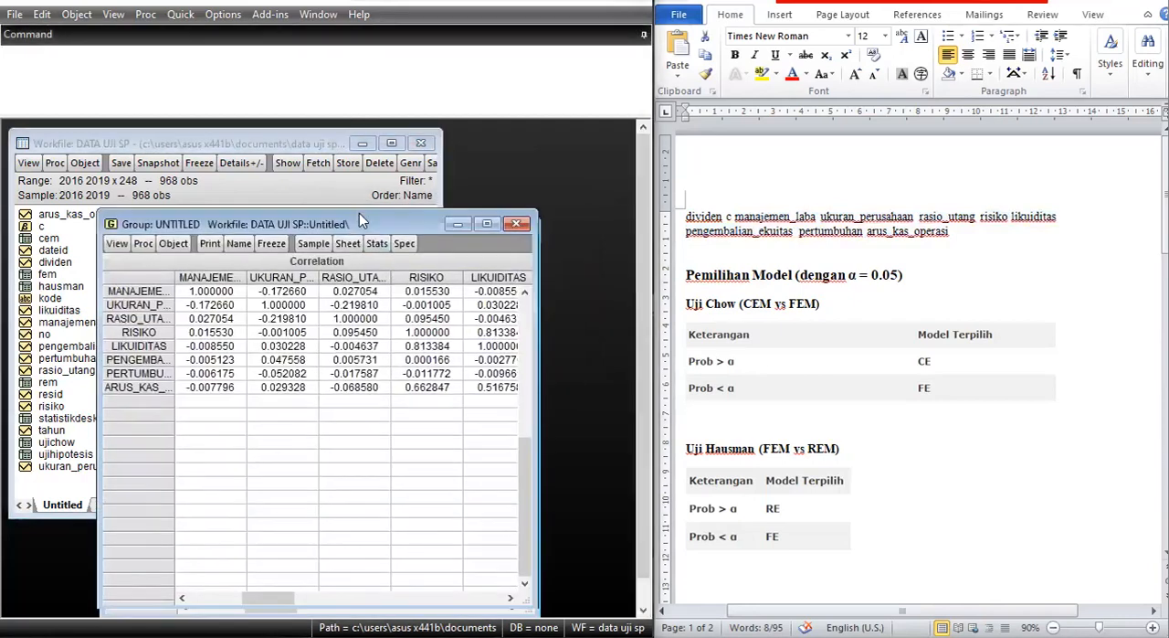
# Reposition and widen the correlation window, and check the coefficients against the Uji Multikolinearitas criterion in the Word notes.
pyautogui.moveTo(359, 213); pyautogui.dragTo(267, 171)
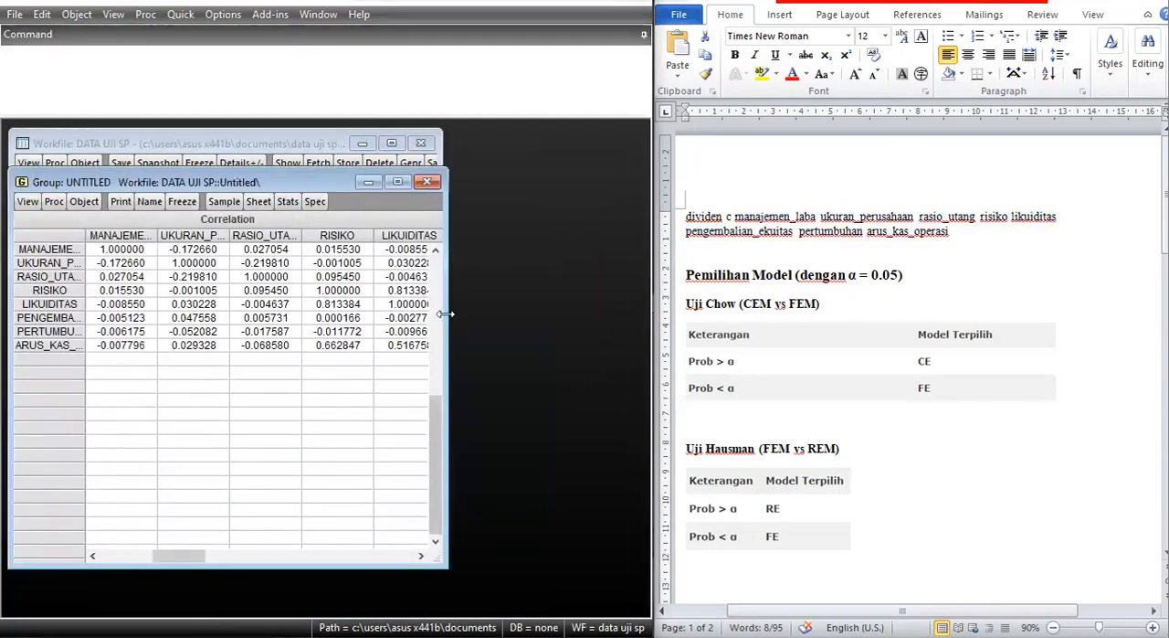
pyautogui.moveTo(445, 313); pyautogui.dragTo(647, 313)
pyautogui.scroll(-10, 917, 283)
pyautogui.scroll(-2, 932, 287)
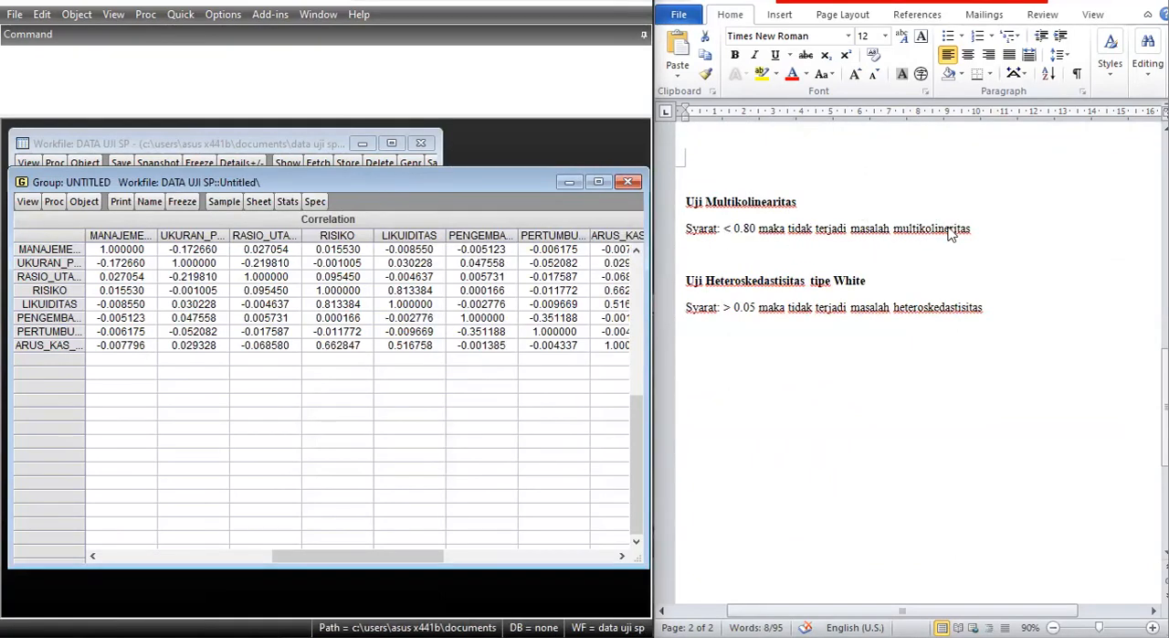
pyautogui.moveTo(408, 557); pyautogui.dragTo(464, 546)
# Freeze the correlation matrix into a table named multikolinearitas, close the table window and discard the untitled group.
pyautogui.click(182, 201)
pyautogui.click(264, 276)
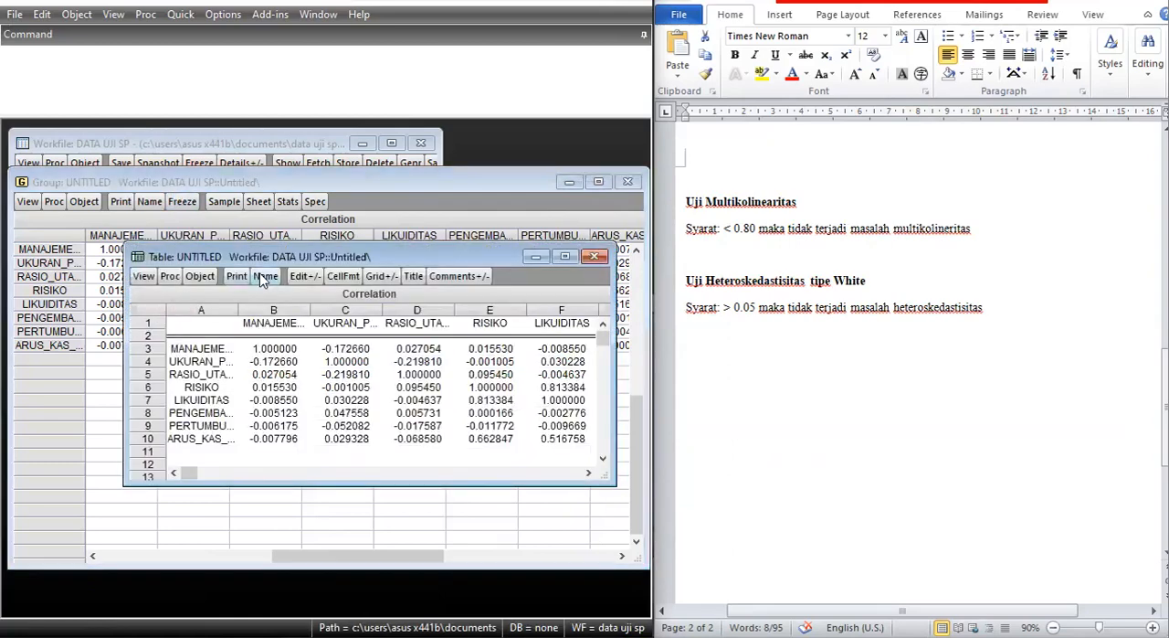
pyautogui.write('multikolinearitas')
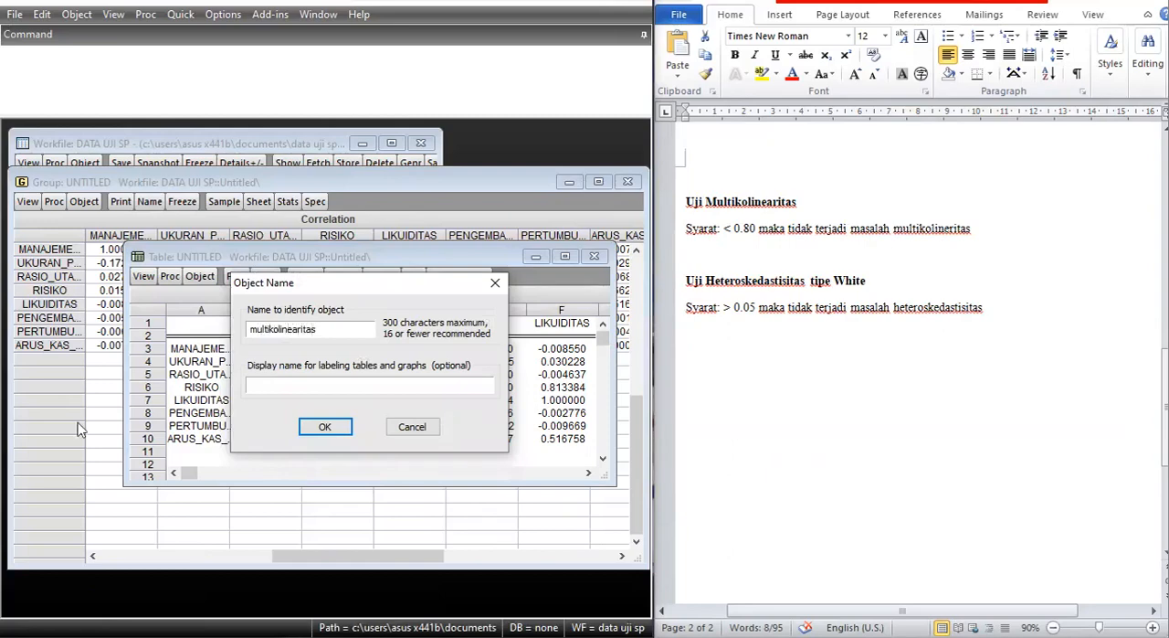
pyautogui.click(321, 427)
pyautogui.click(593, 256)
pyautogui.click(628, 181)
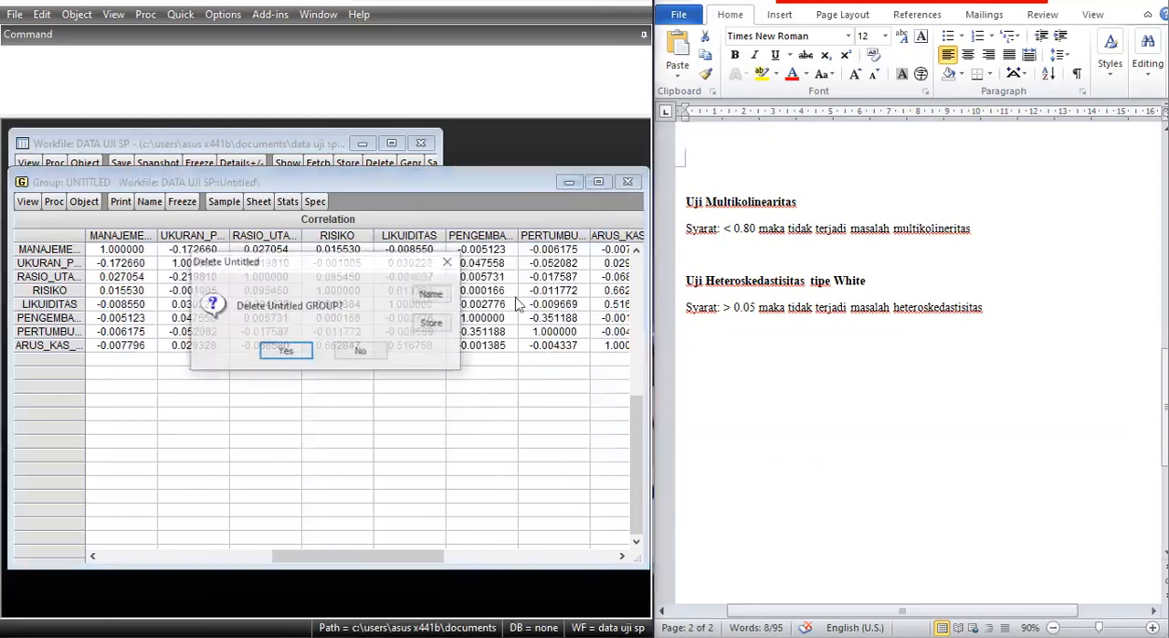
pyautogui.click(360, 352)
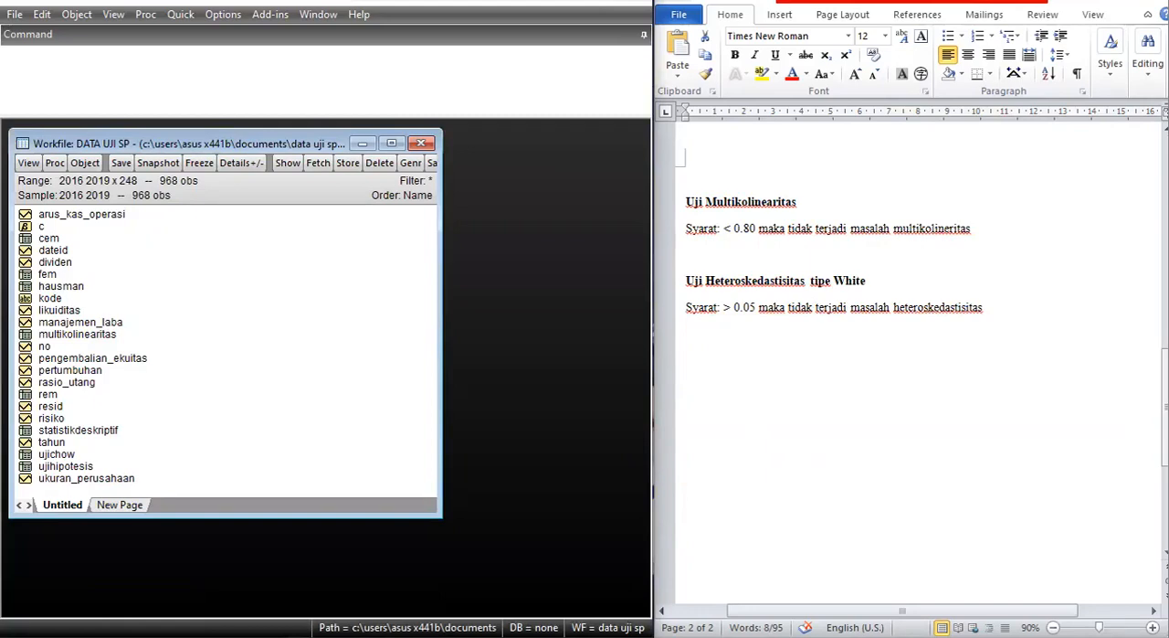
# Close the DATA UJI SP workfile and save its changes with double-precision series storage.
pyautogui.scroll(2, 824, 87)
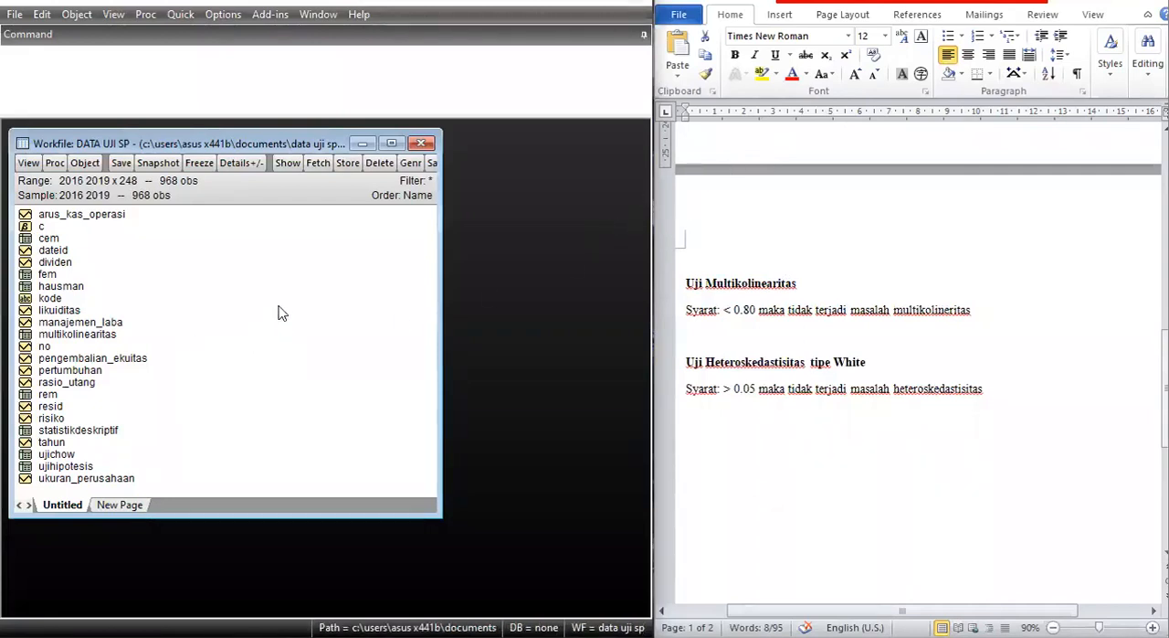
pyautogui.click(422, 144)
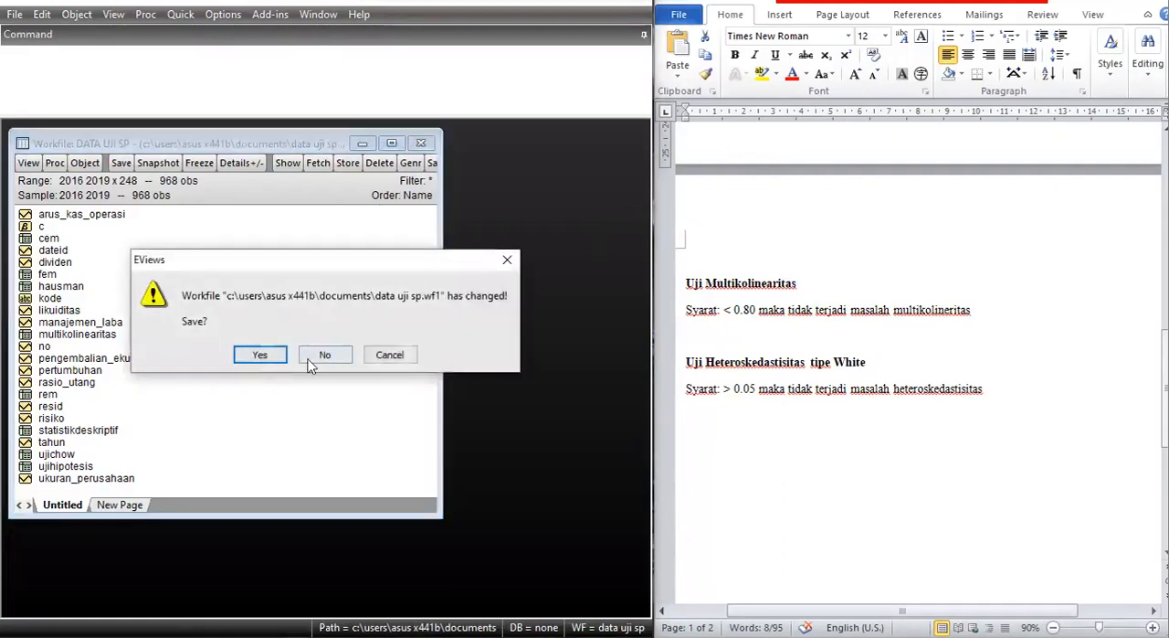
pyautogui.click(262, 361)
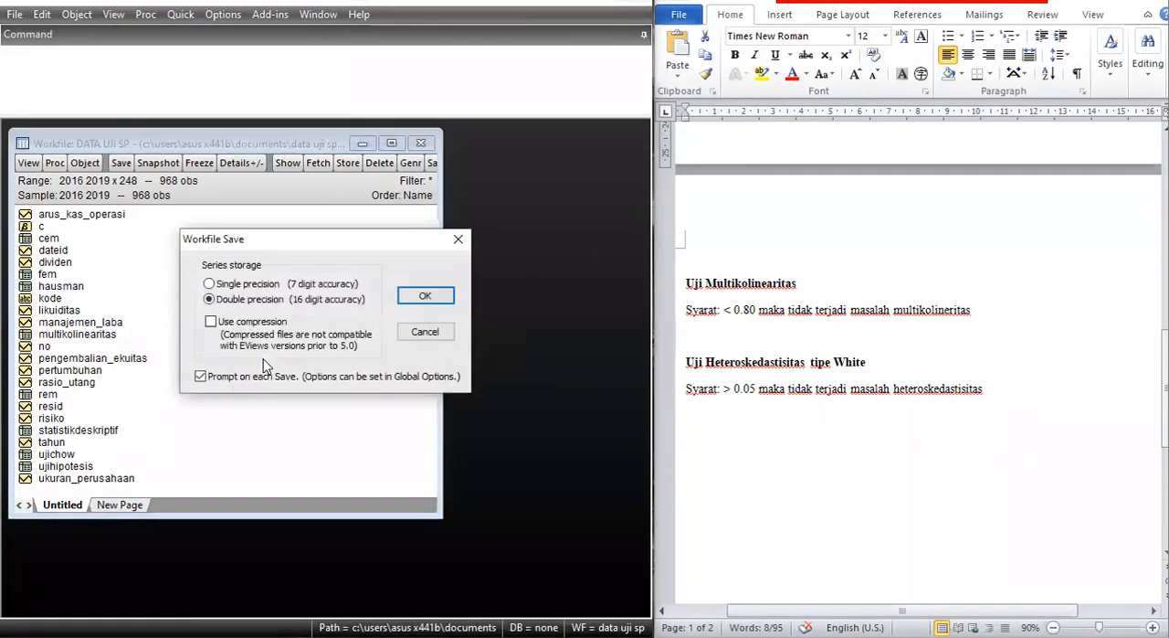
pyautogui.click(423, 297)
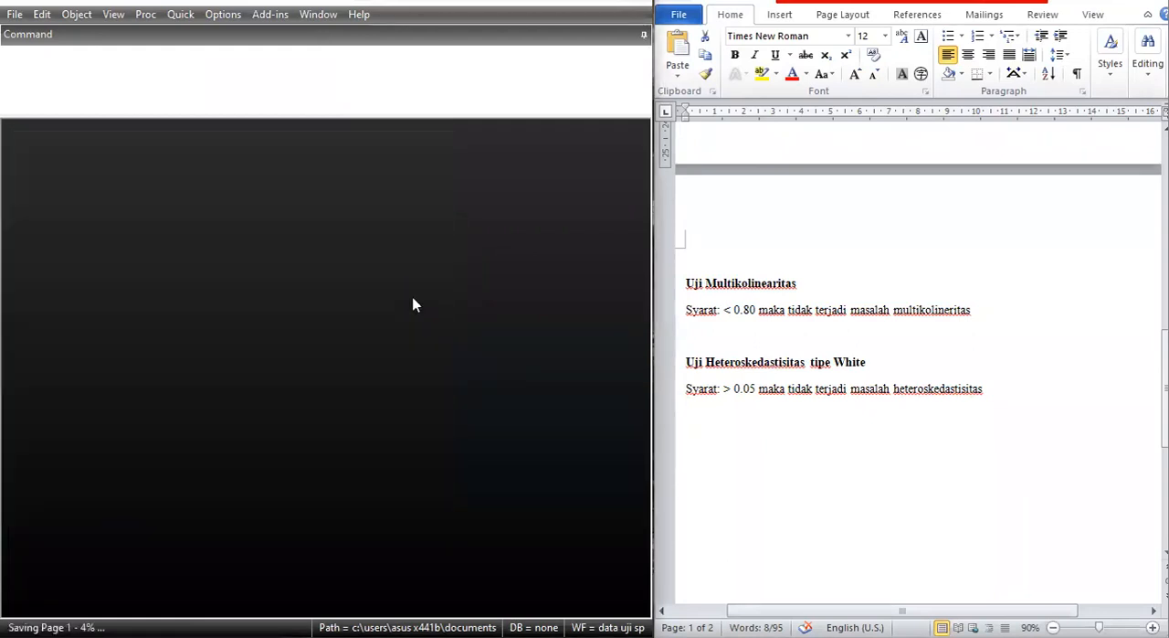
# Open the DATA UJI SP Excel file from the project uas folder on the Desktop as a foreign data workfile.
pyautogui.click(17, 16)
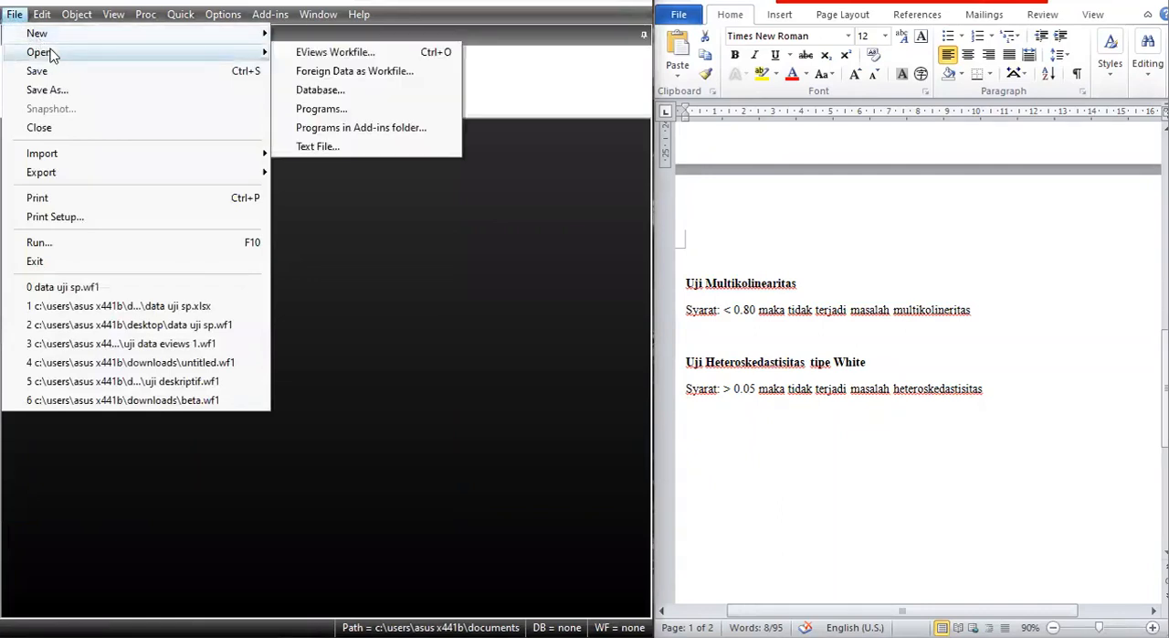
pyautogui.click(328, 16)
pyautogui.moveTo(14, 18)
pyautogui.moveTo(42, 52)
pyautogui.click(335, 72)
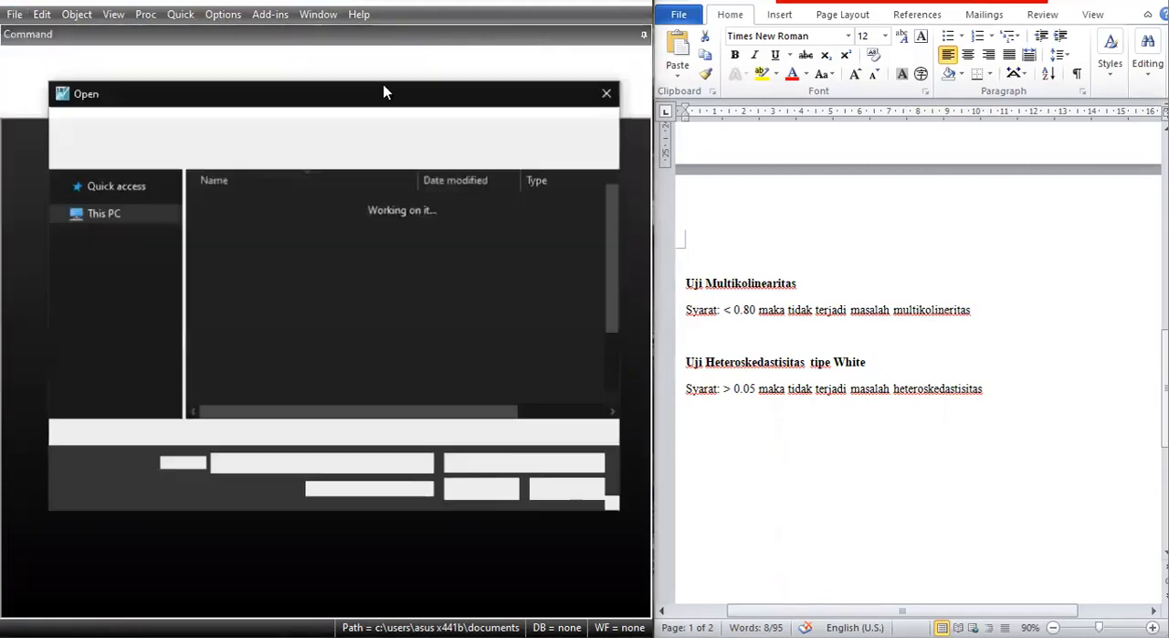
pyautogui.click(103, 278)
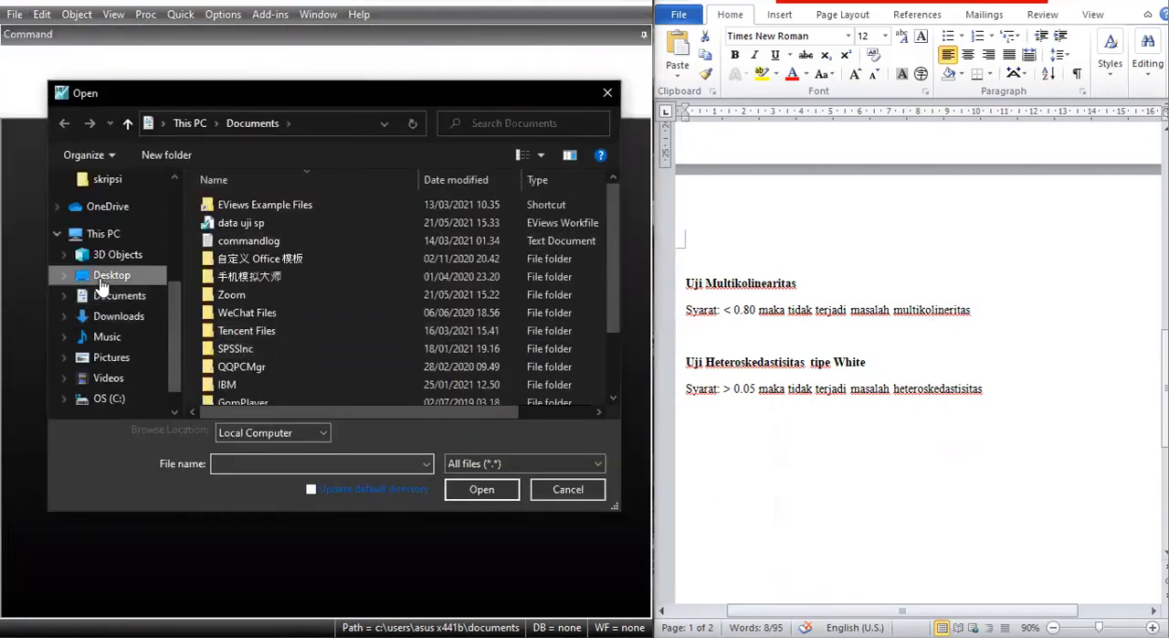
pyautogui.click(110, 294)
pyautogui.click(107, 275)
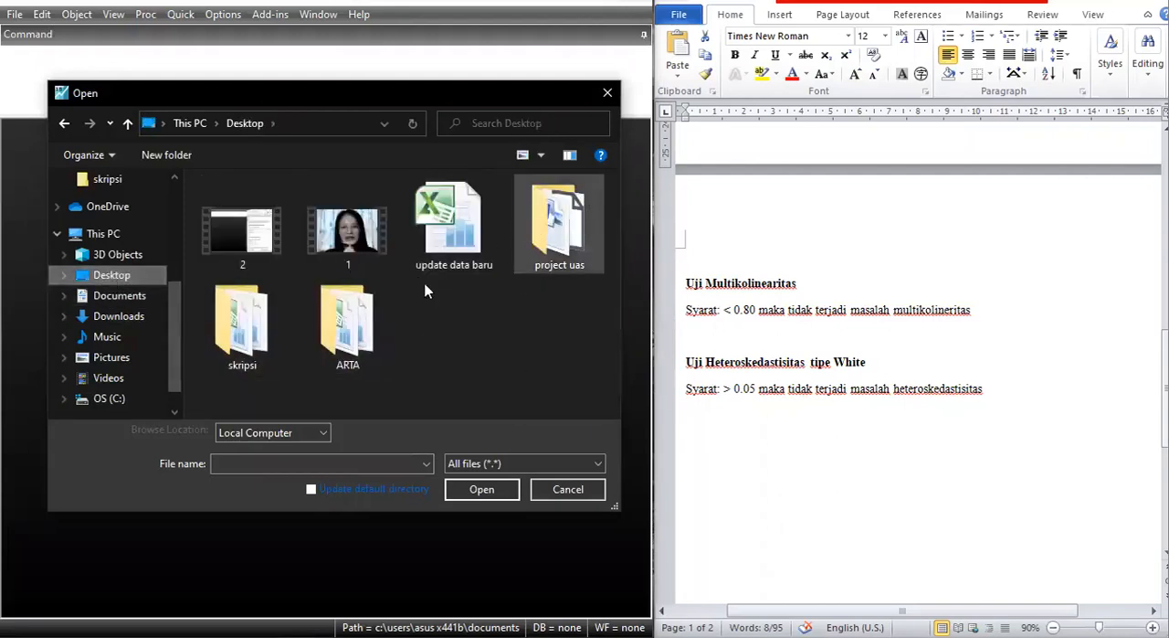
pyautogui.doubleClick(546, 220)
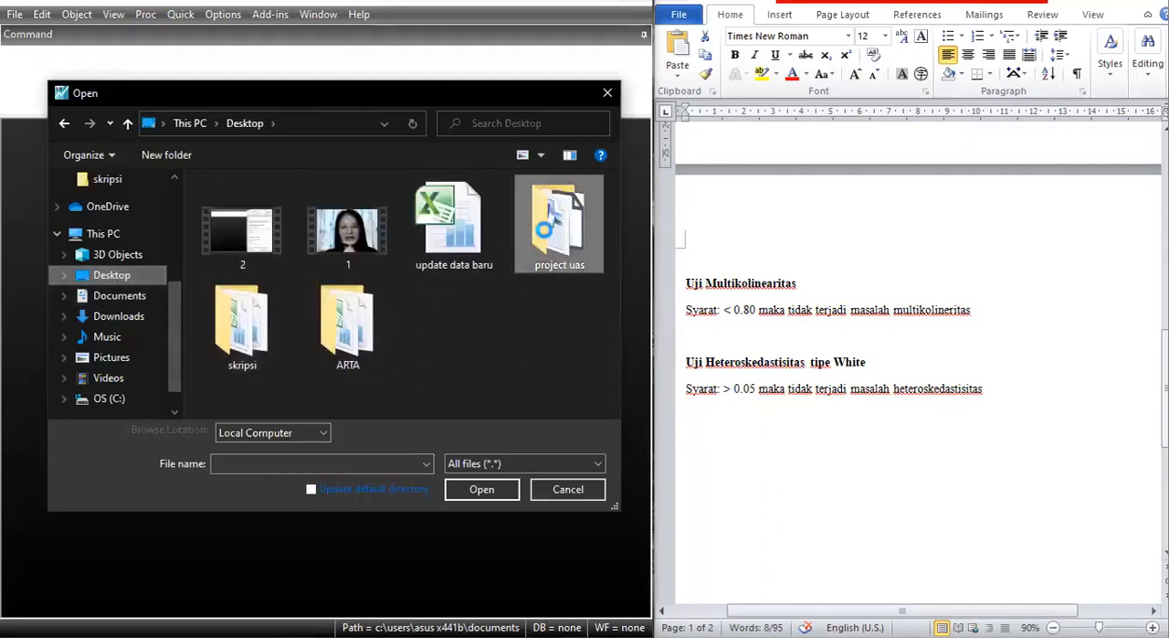
pyautogui.click(345, 315)
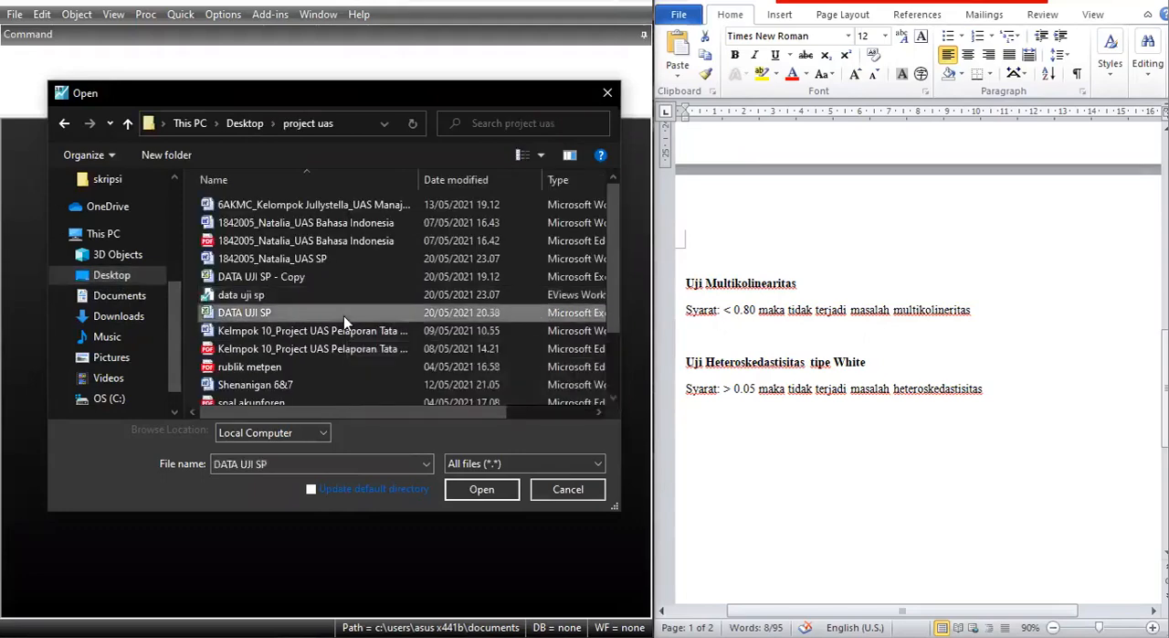
pyautogui.doubleClick(344, 315)
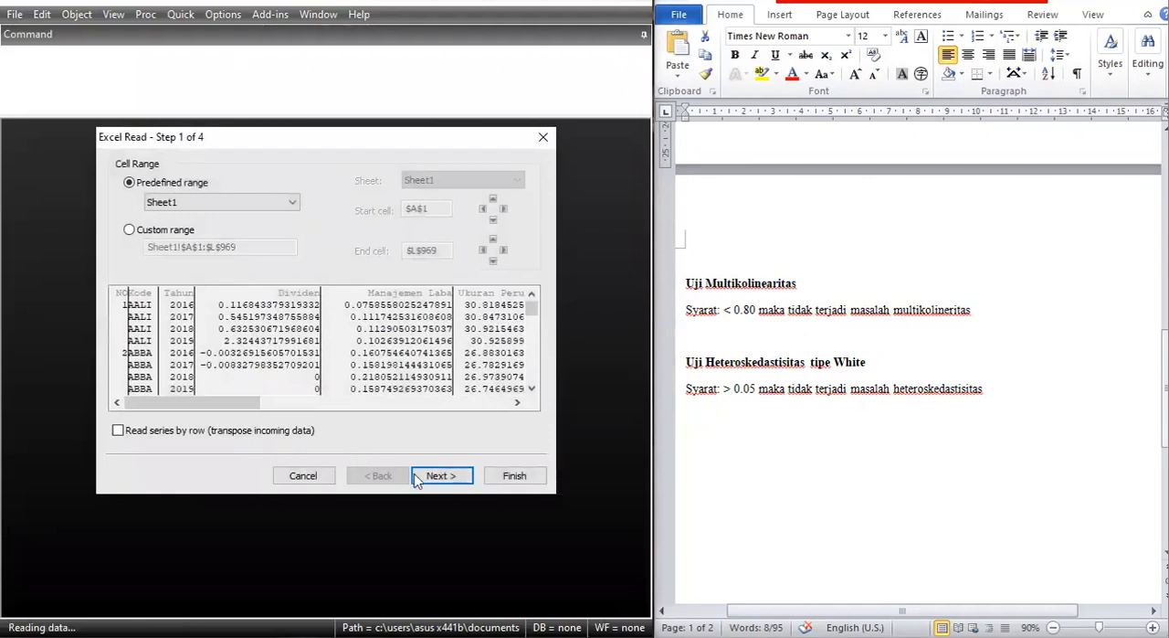
# Import the Excel data as a new Unstructured / Undated workfile without linking to the source, and reposition its window.
pyautogui.click(425, 476)
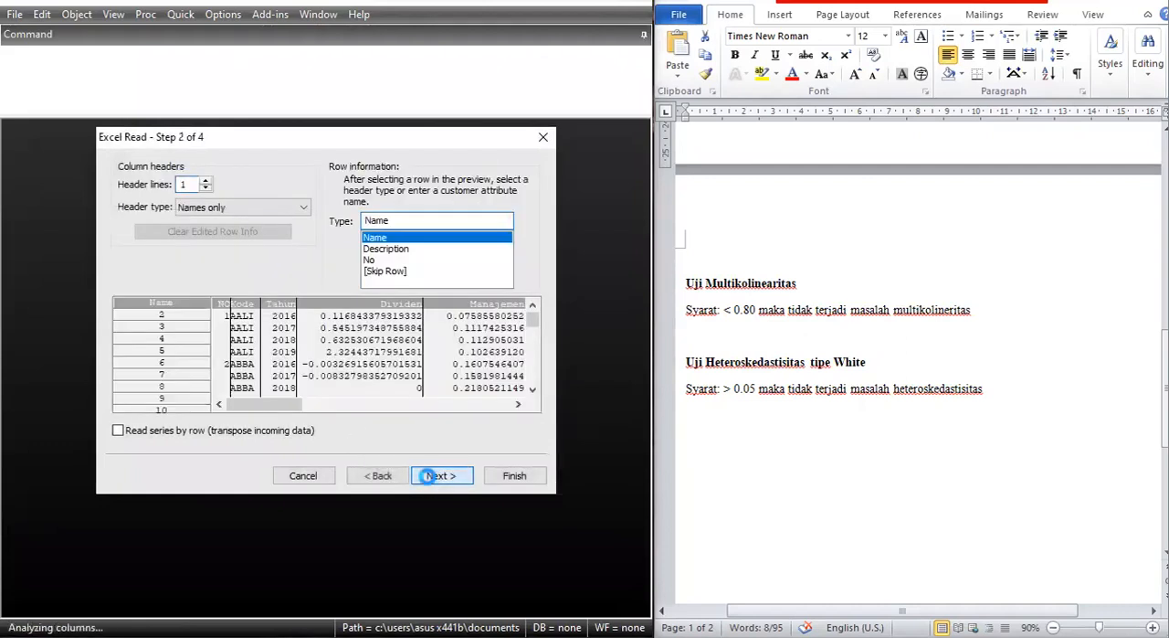
pyautogui.click(429, 476)
pyautogui.click(430, 475)
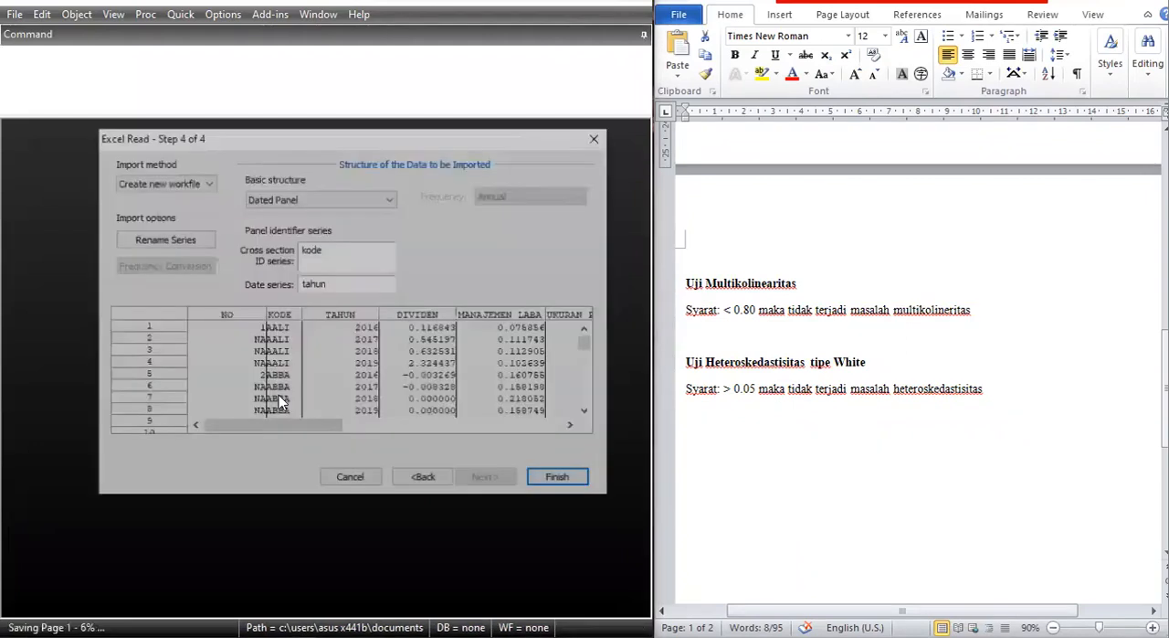
pyautogui.click(290, 201)
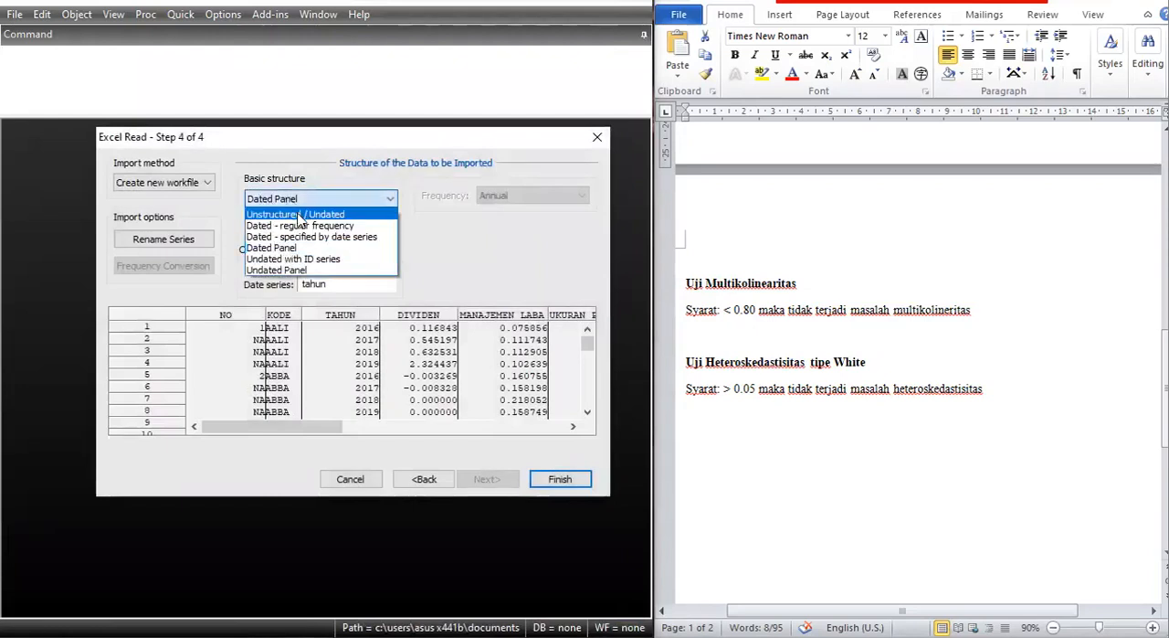
pyautogui.click(345, 213)
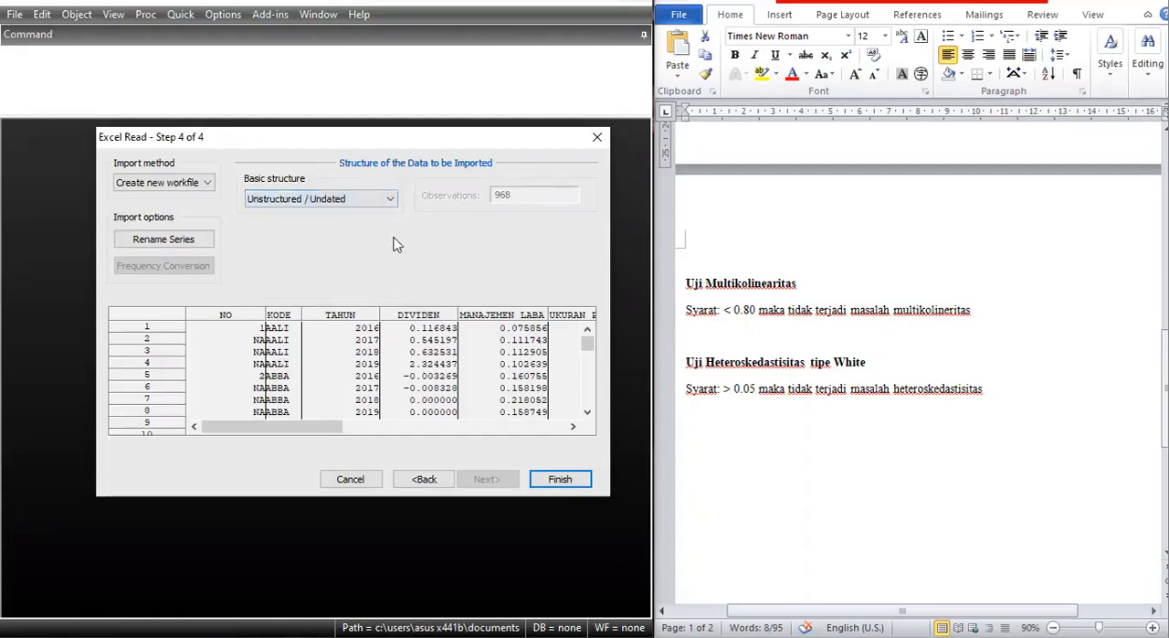
pyautogui.click(557, 480)
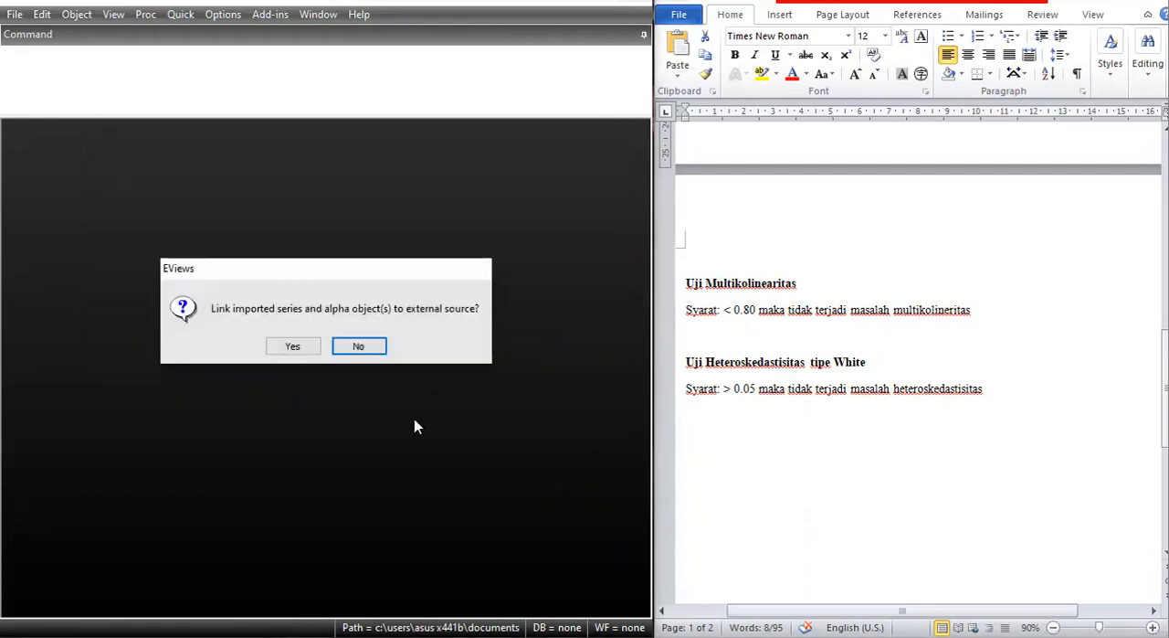
pyautogui.click(357, 347)
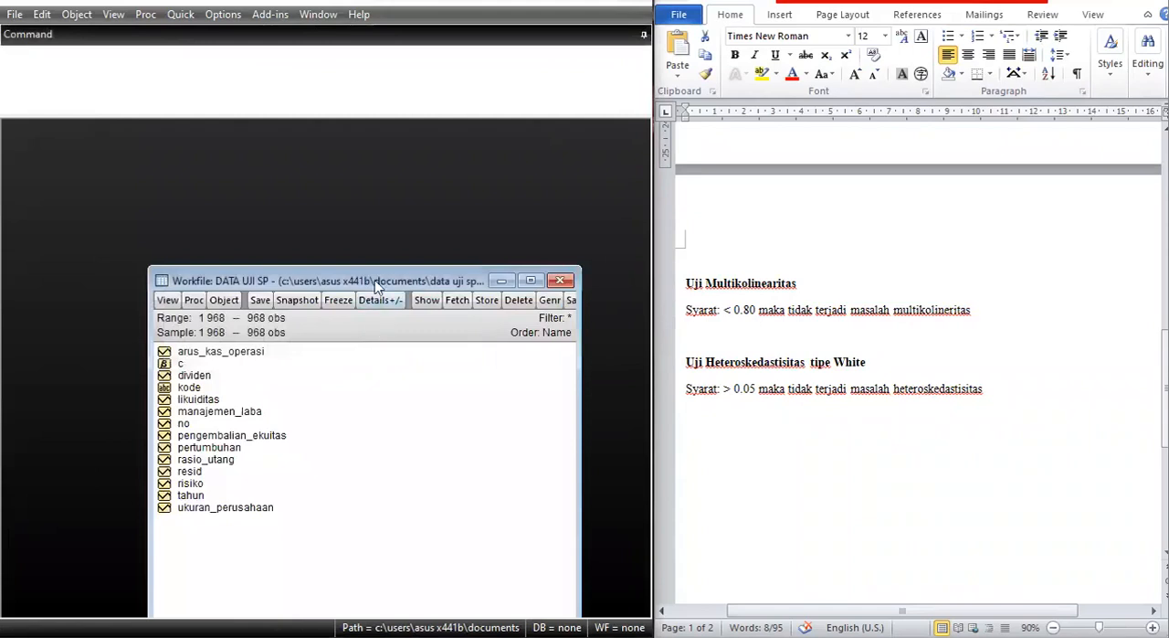
pyautogui.moveTo(369, 284); pyautogui.dragTo(271, 164)
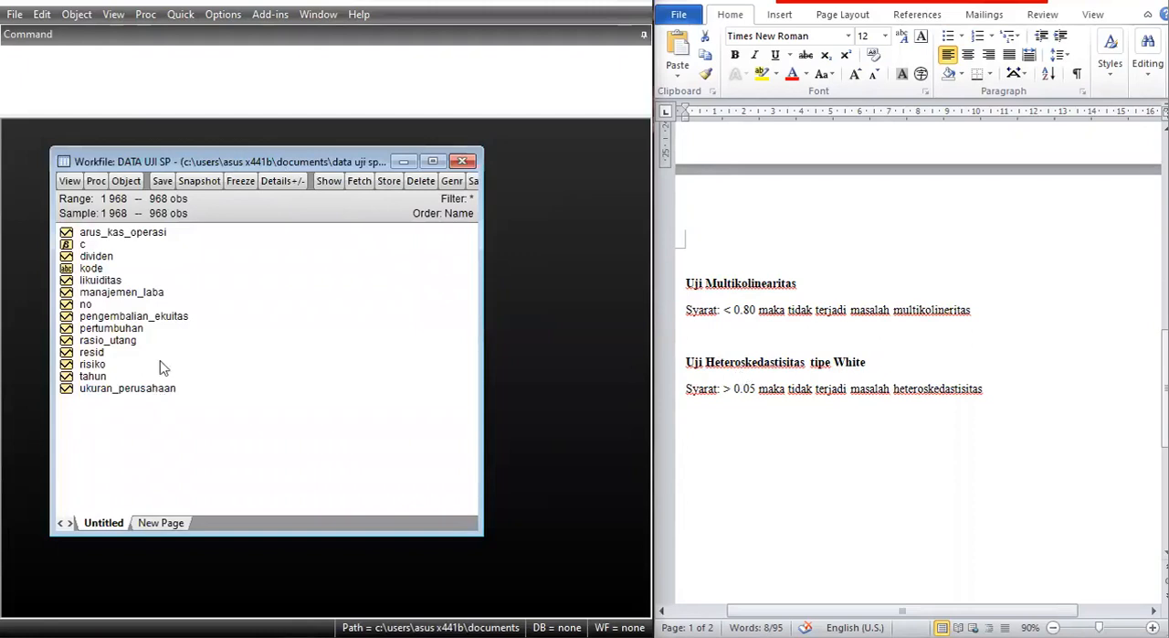
# Estimate a least squares equation of dividen on c and manajemen_laba through arus_kas_operasi, copying the variable list from the Word document.
pyautogui.click(181, 17)
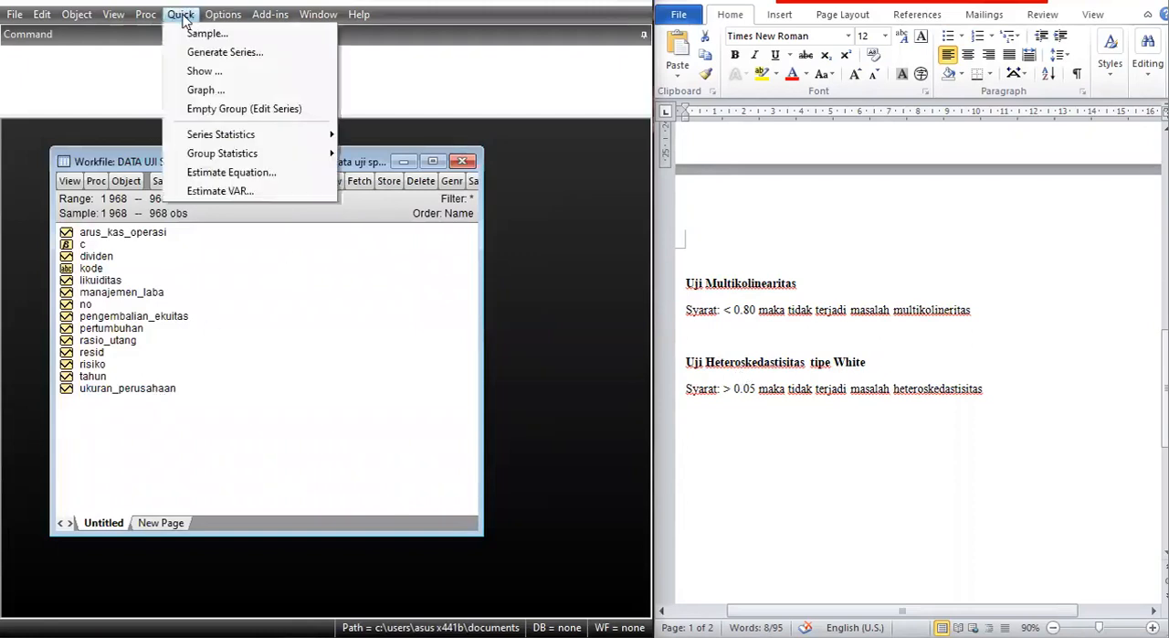
pyautogui.click(265, 179)
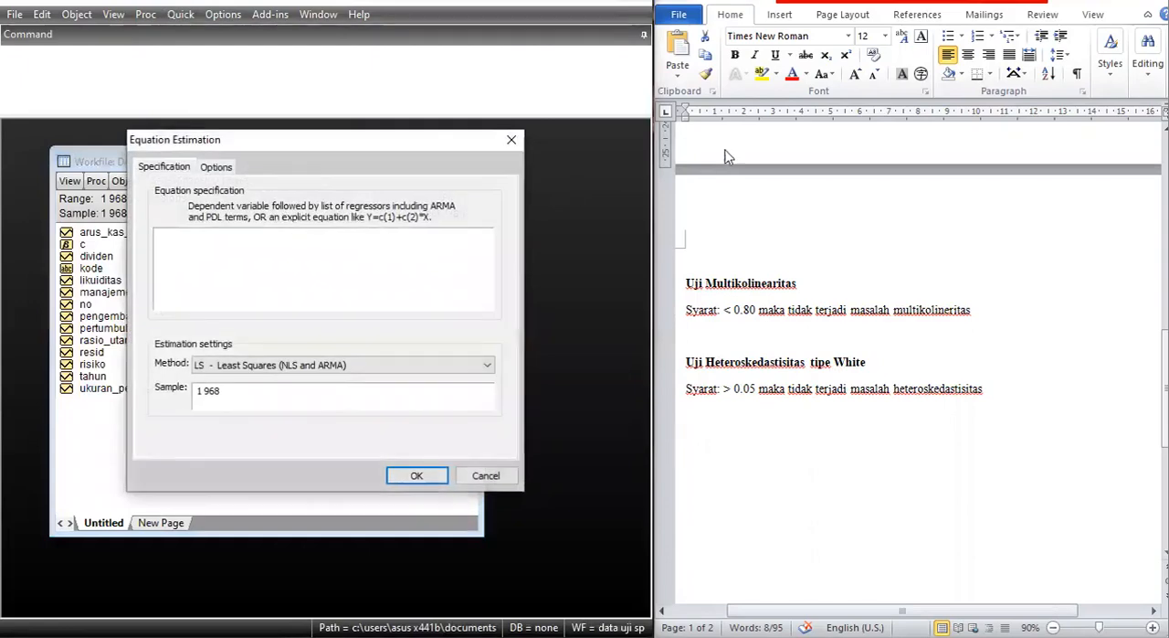
pyautogui.scroll(10, 866, 204)
pyautogui.scroll(5, 867, 205)
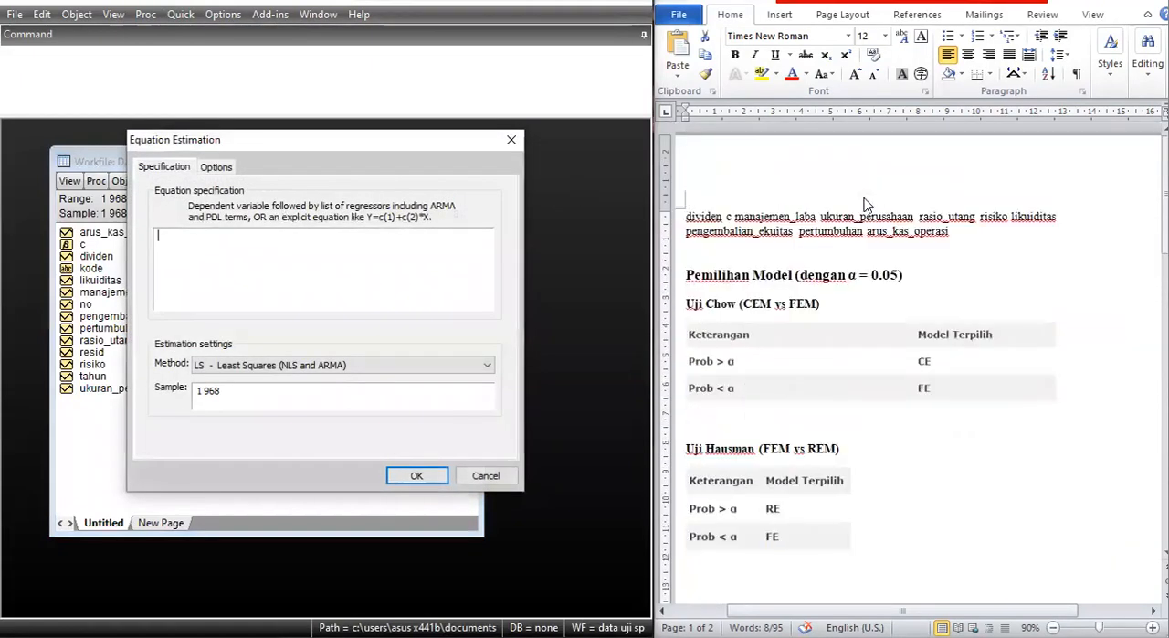
pyautogui.doubleClick(824, 232)
pyautogui.click(953, 234)
pyautogui.keyDown('shift'); pyautogui.click(688, 219); pyautogui.keyUp('shift')
pyautogui.hotkey('ctrl', 'c')
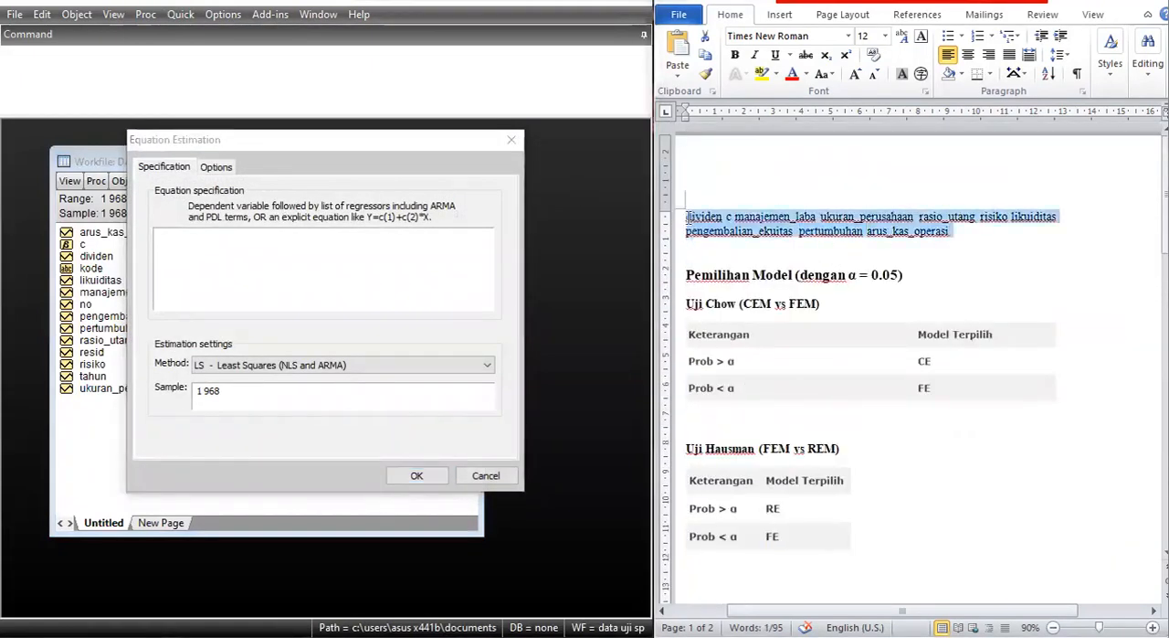
pyautogui.click(375, 278)
pyautogui.hotkey('ctrl', 'v')
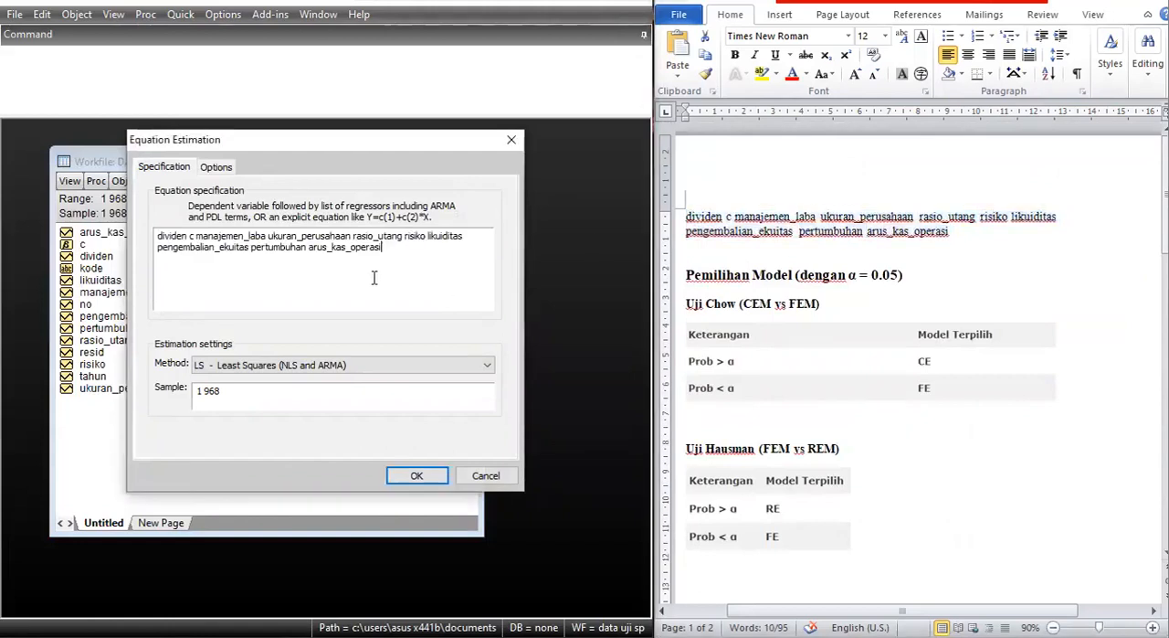
pyautogui.click(413, 475)
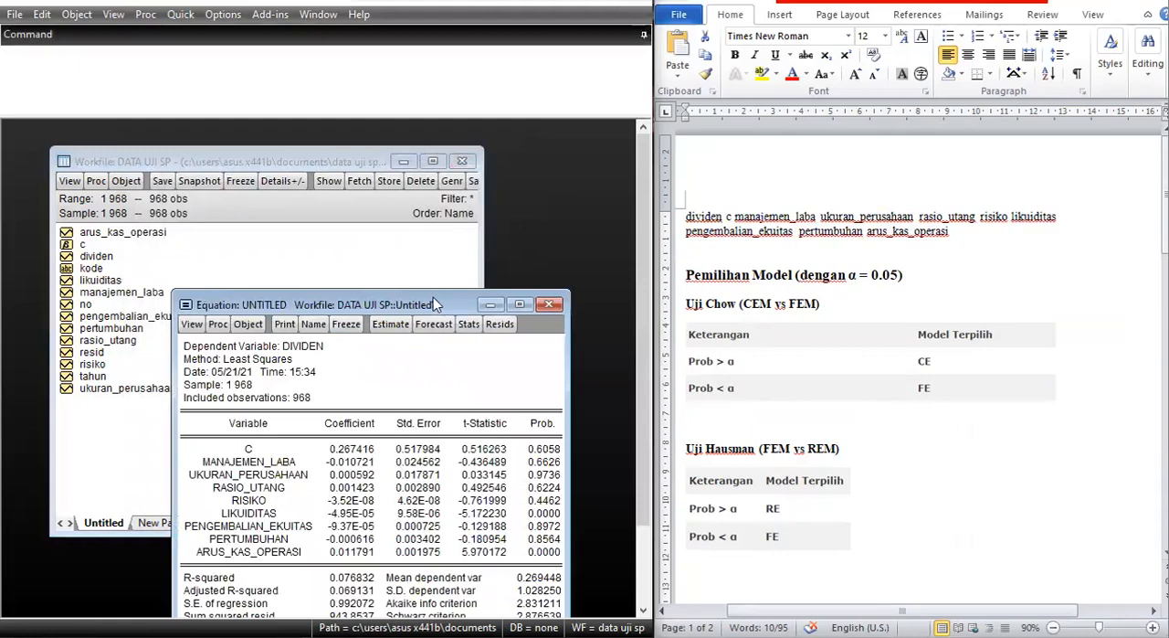
# Reposition the equation window, freeze the regression output into a table named eq01 and close the table window.
pyautogui.moveTo(435, 302); pyautogui.dragTo(431, 123)
pyautogui.click(346, 148)
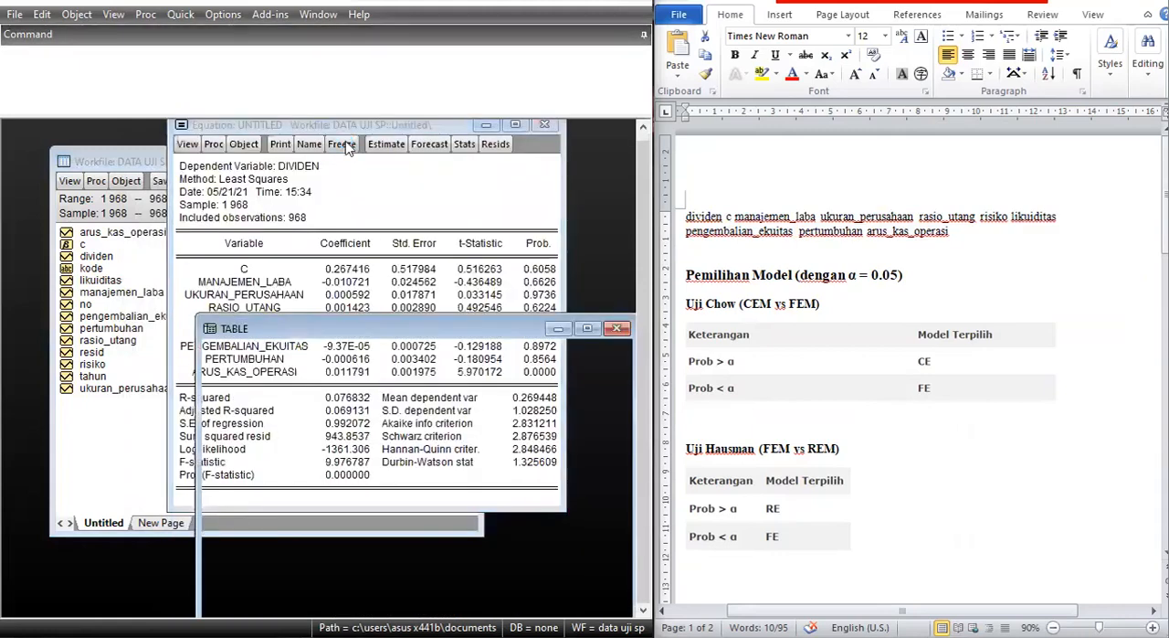
pyautogui.click(340, 350)
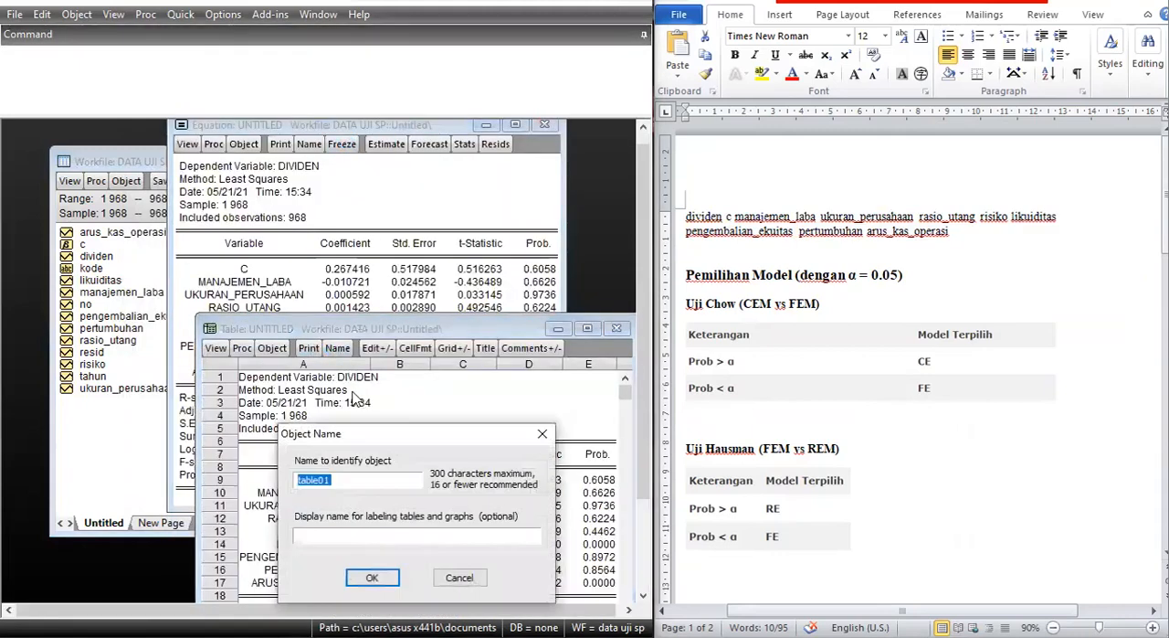
pyautogui.write('eq01')
pyautogui.press('Return')
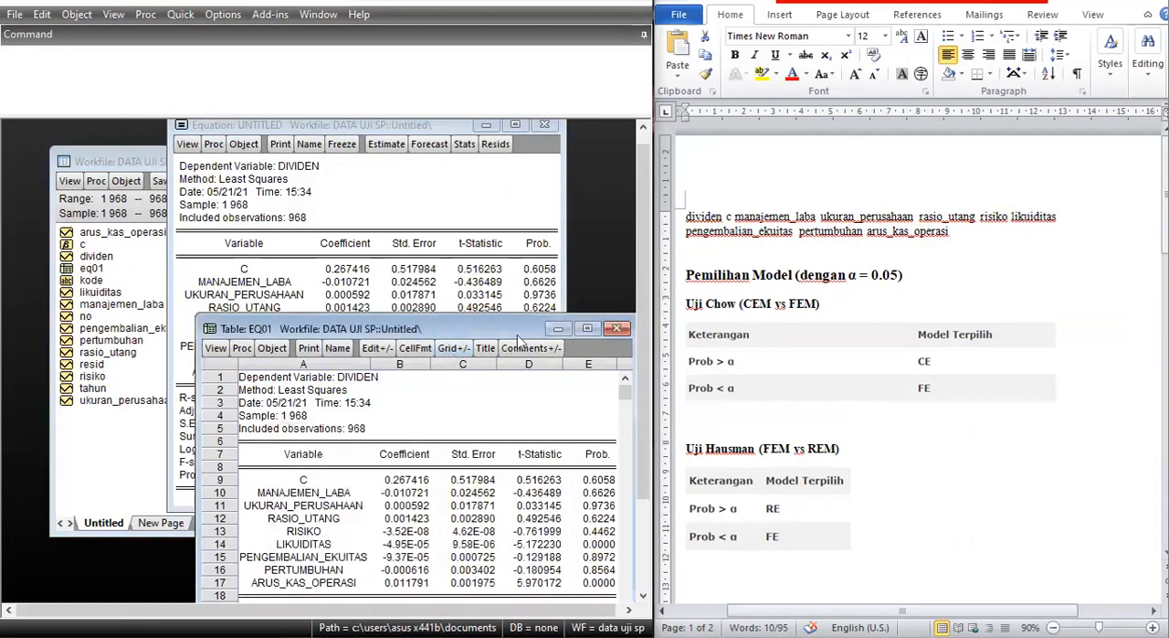
pyautogui.click(615, 329)
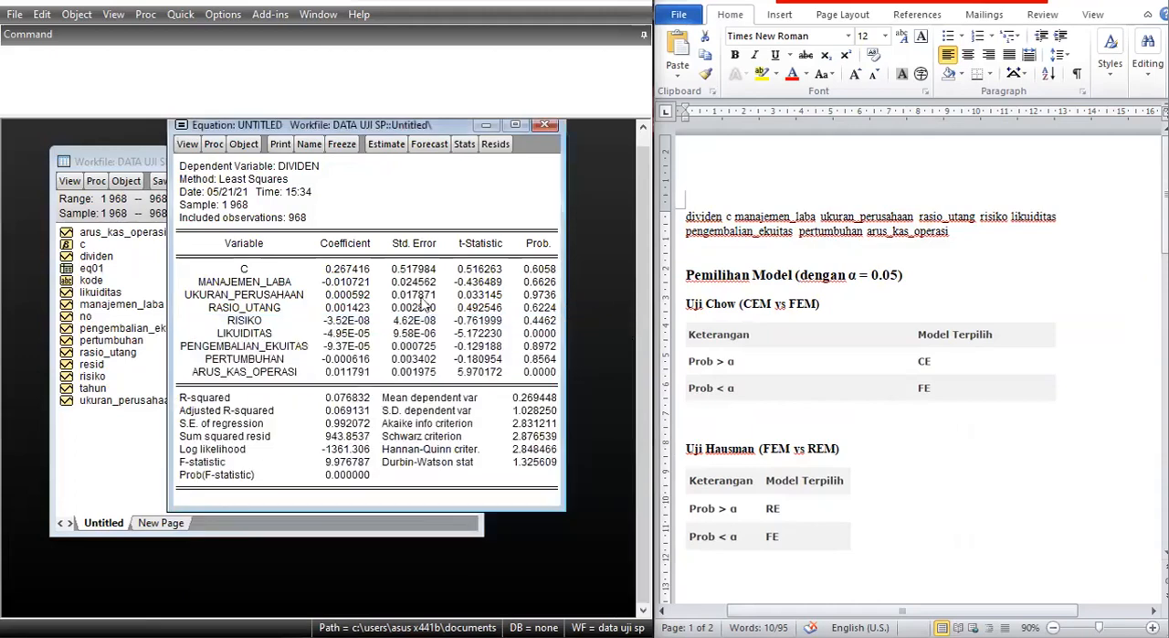
# Run a White heteroskedasticity test on the untitled equation, consulting the Uji Heteroskedastisitas criterion in the Word notes.
pyautogui.click(186, 144)
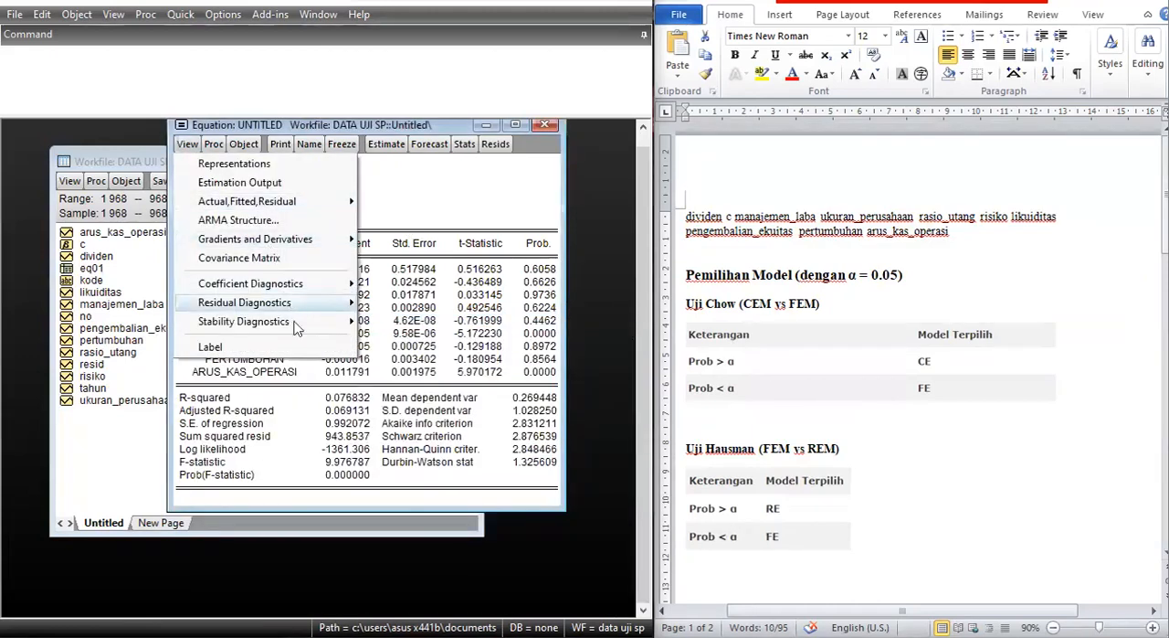
pyautogui.moveTo(294, 306)
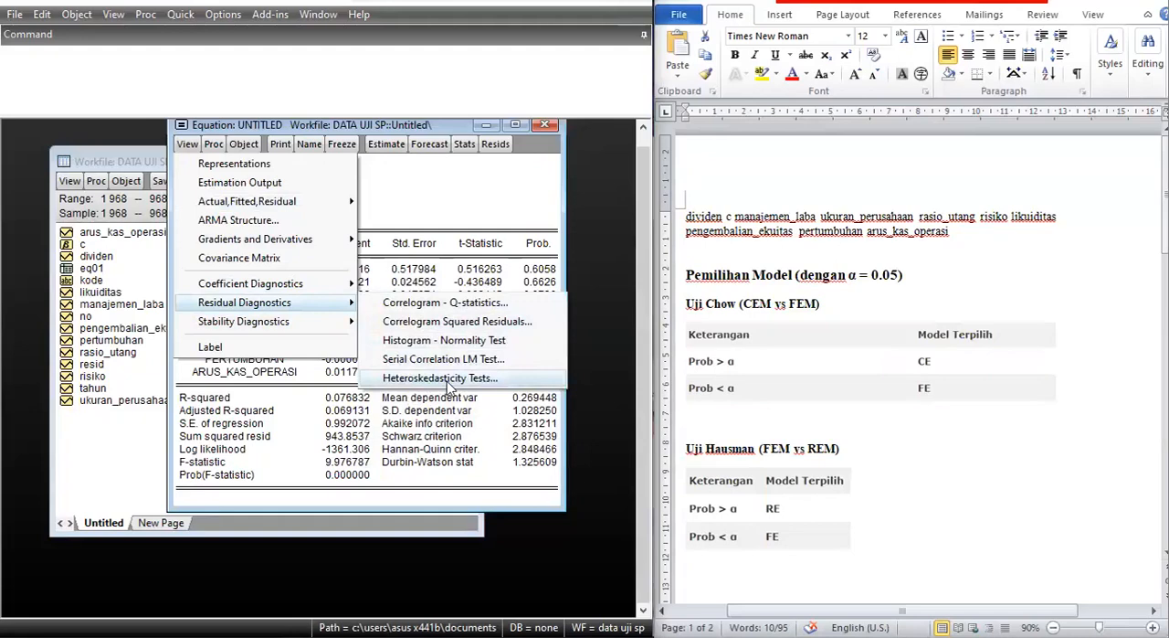
pyautogui.click(446, 378)
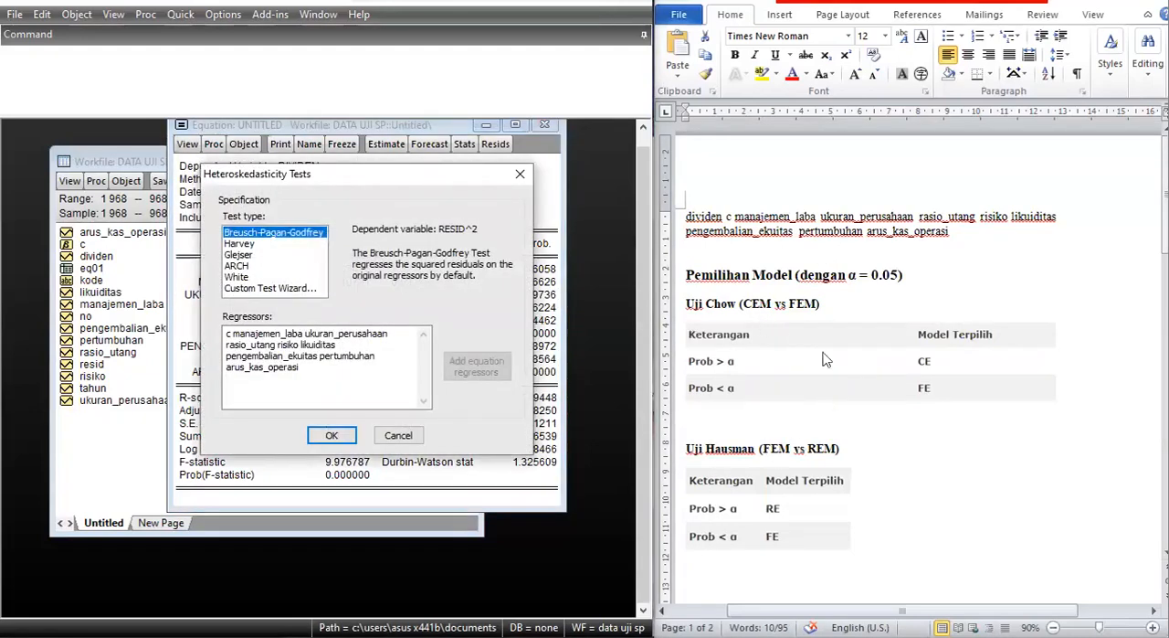
pyautogui.scroll(-10, 739, 334)
pyautogui.scroll(3, 875, 369)
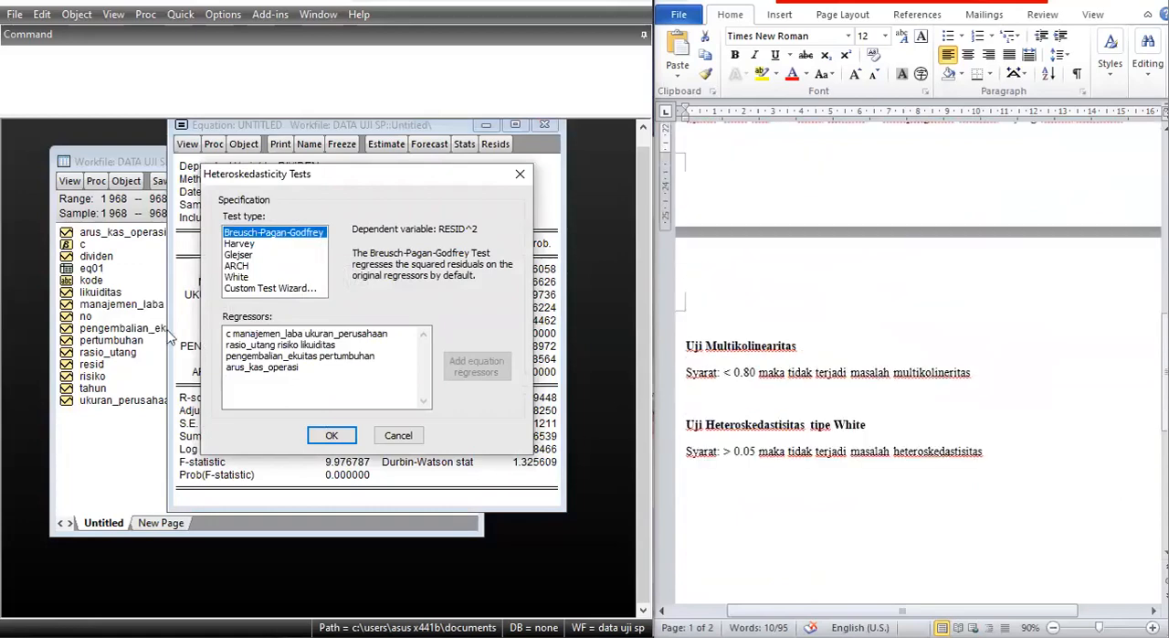
pyautogui.click(235, 278)
pyautogui.click(333, 434)
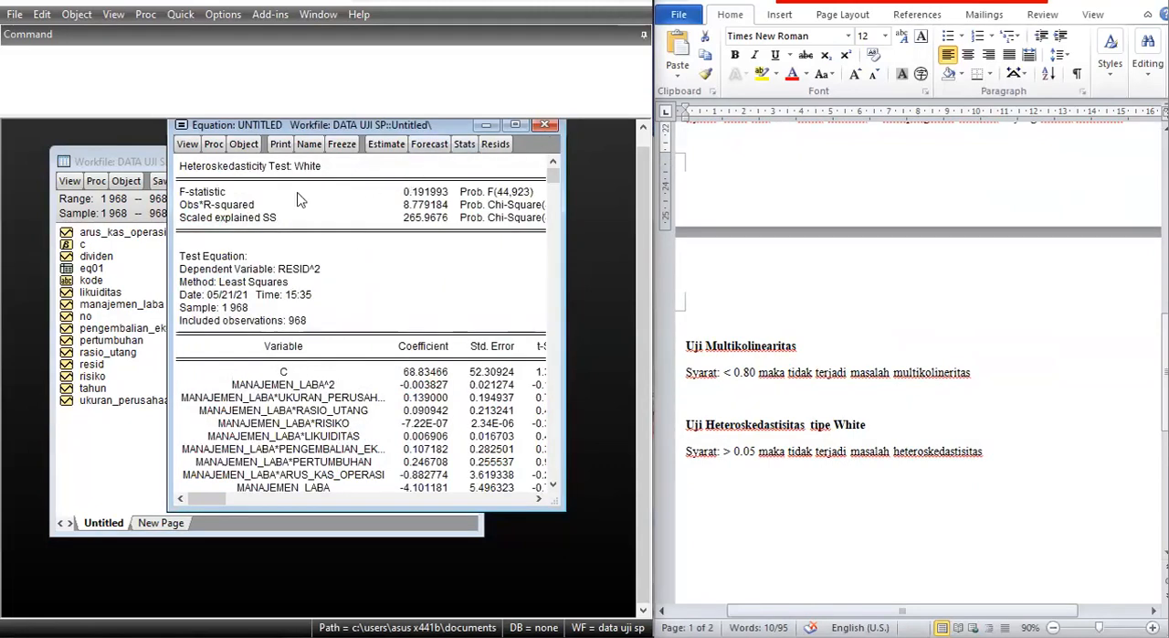
pyautogui.click(182, 18)
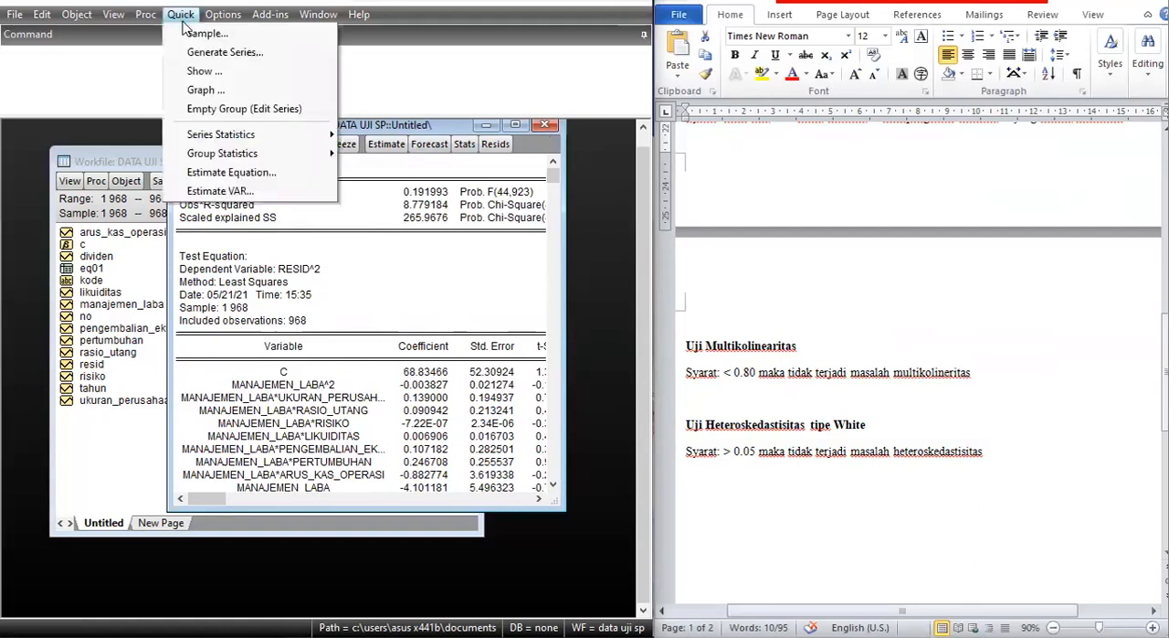
# Close the White test equation window, deleting the untitled equation, and delete the eq01 table from the workfile.
pyautogui.click(537, 134)
pyautogui.click(543, 127)
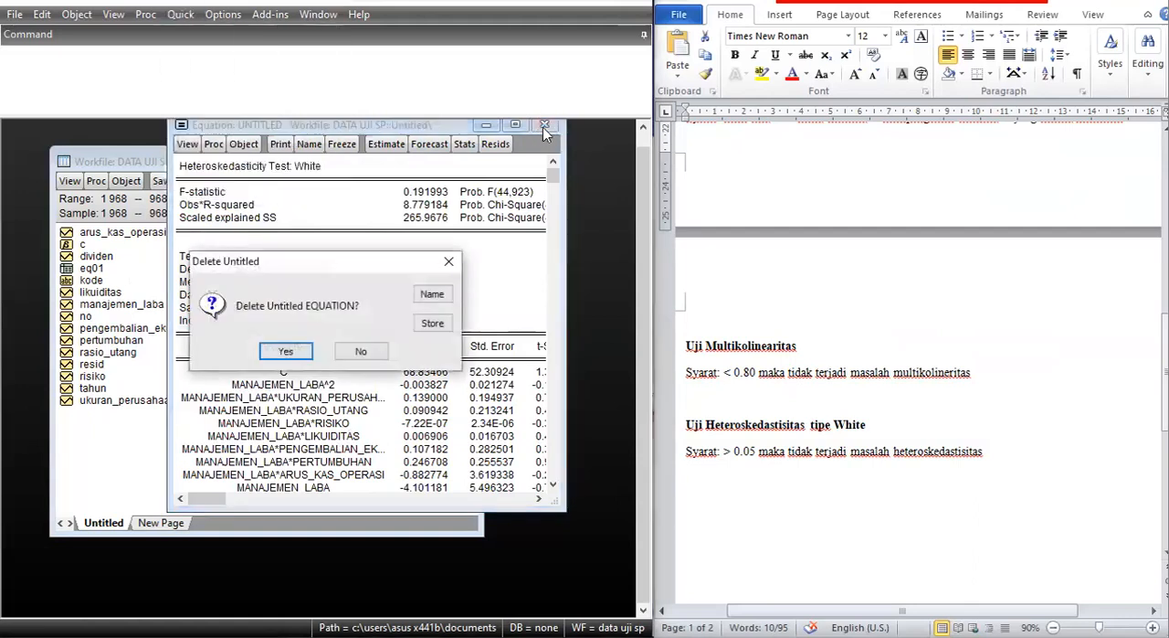
pyautogui.click(296, 356)
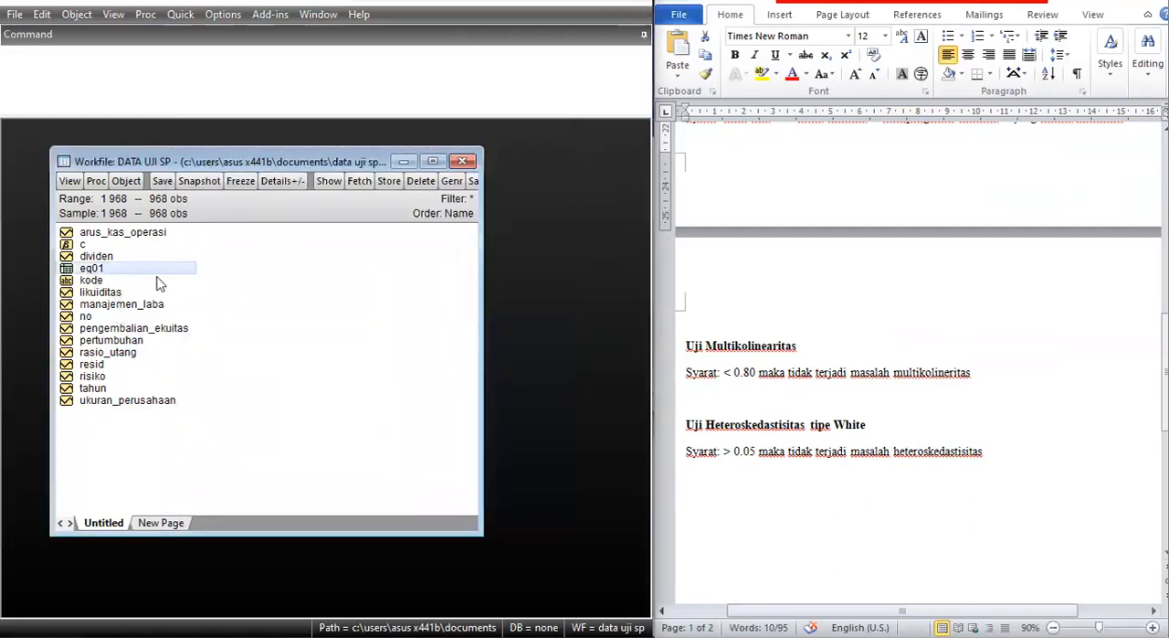
pyautogui.rightClick(157, 284)
pyautogui.click(201, 537)
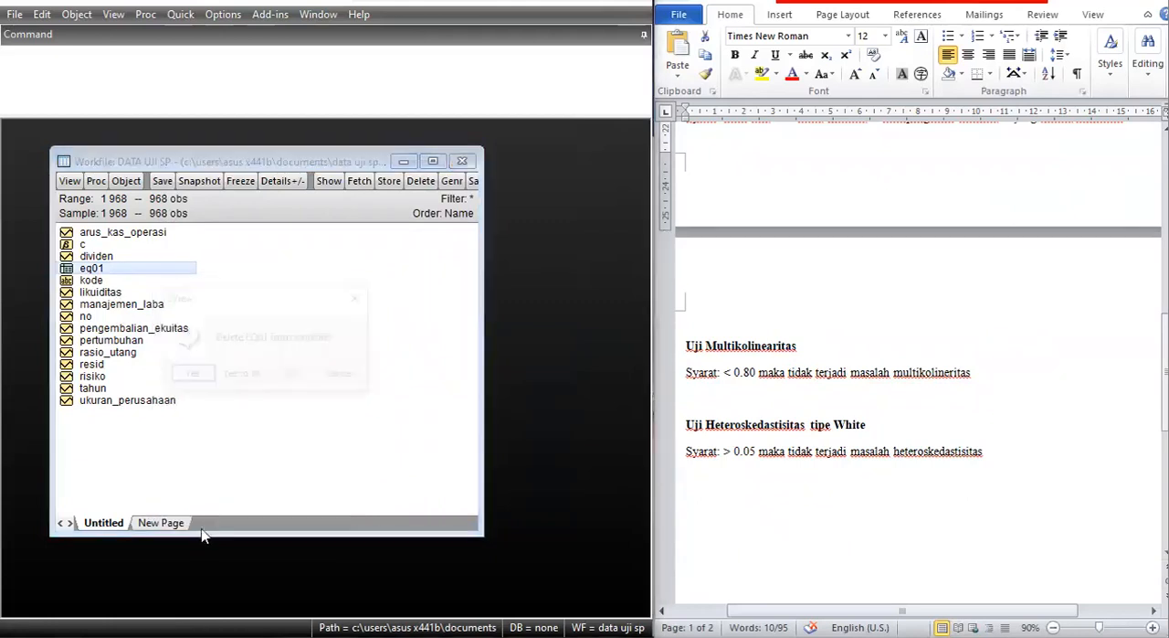
pyautogui.click(202, 376)
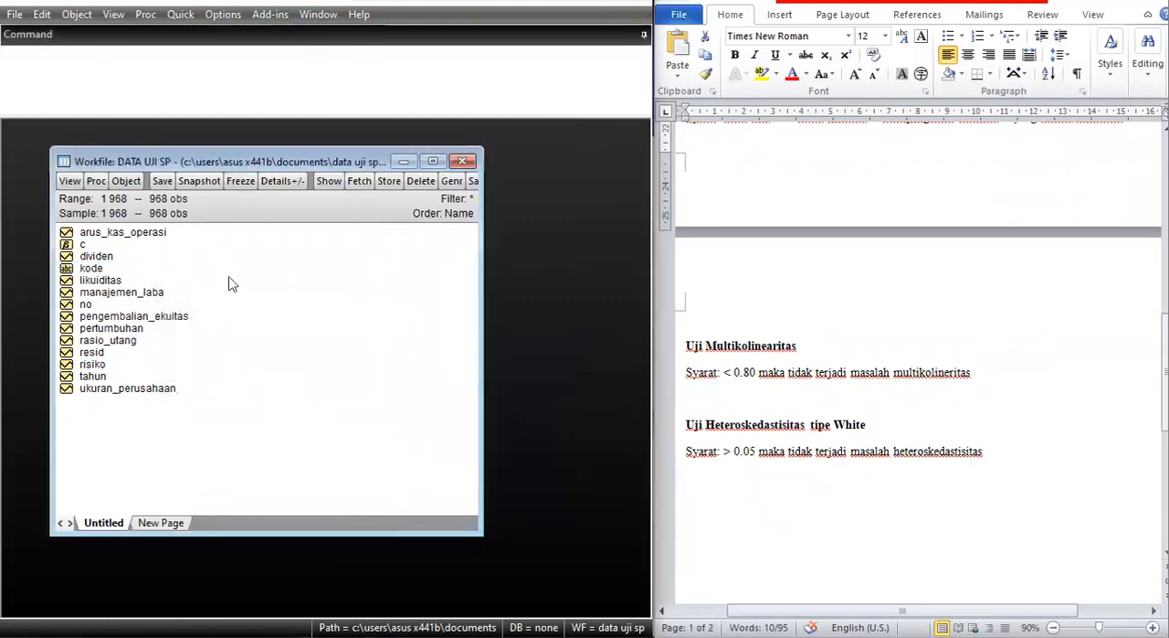
# Estimate a least squares equation from the copied list: dividen c manajemen_laba ukuran_perusahaan rasio_utang risiko likuiditas pengembalian_ekuitas pertumbuhan arus_kas_operasi.
pyautogui.click(180, 13)
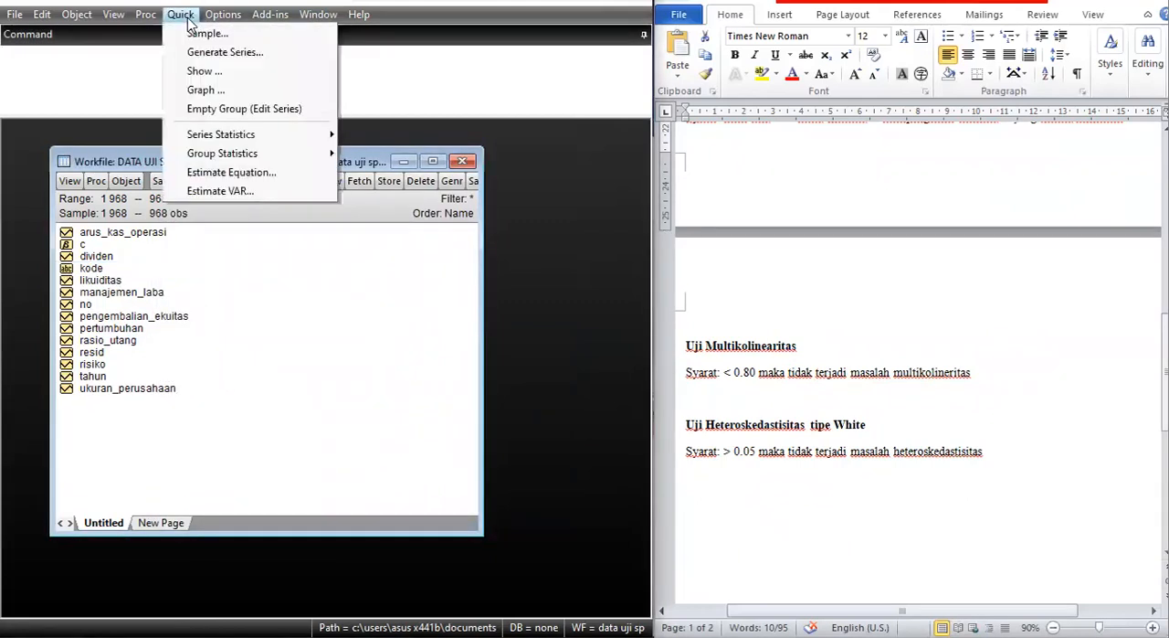
pyautogui.click(229, 173)
pyautogui.write('dividen c manajemen_laba ukuran_perusahaan rasio_utang risiko likuiditas pengembalian_ekuitas pertumbuhan arus_kas_operasi')
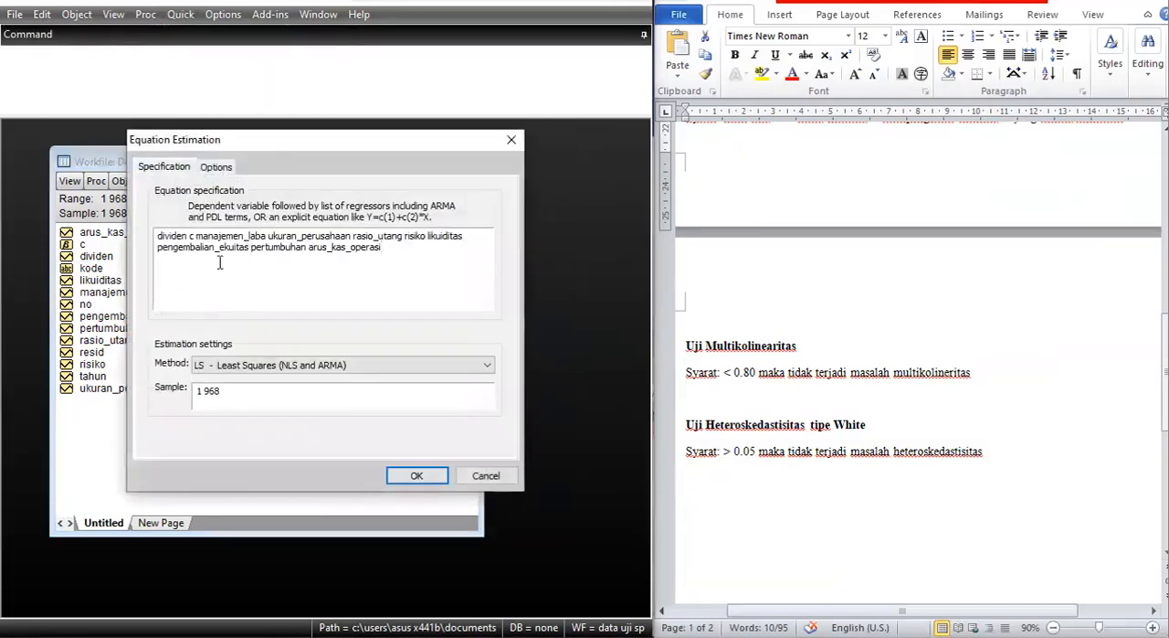
pyautogui.click(416, 477)
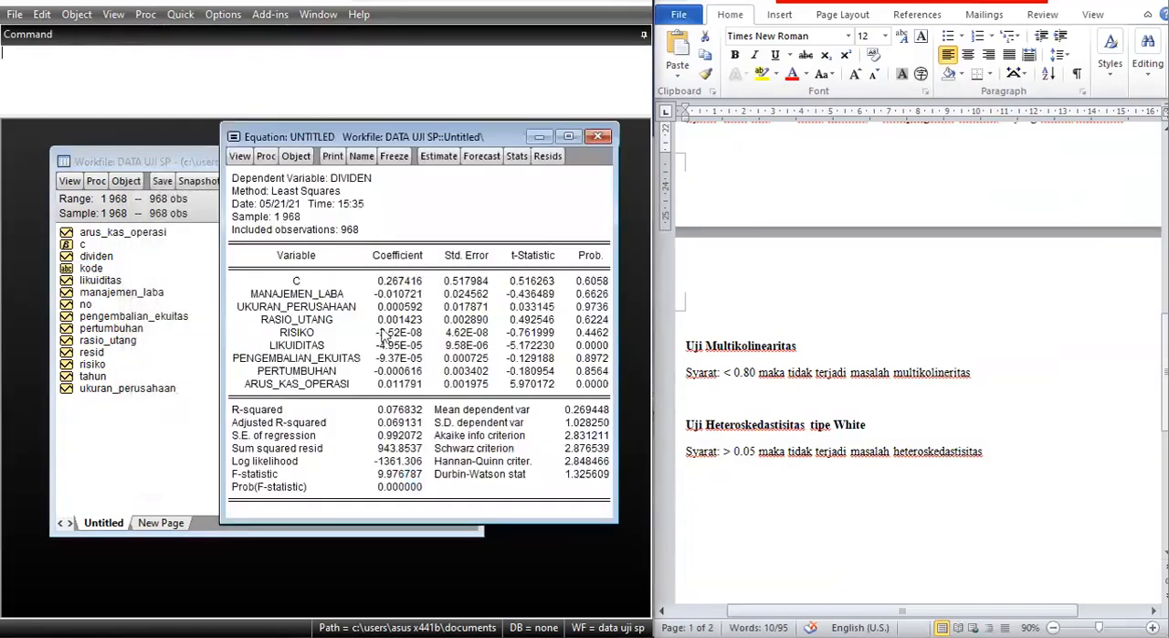
# Freeze the regression output into a table named eq01 and close the table window.
pyautogui.click(394, 156)
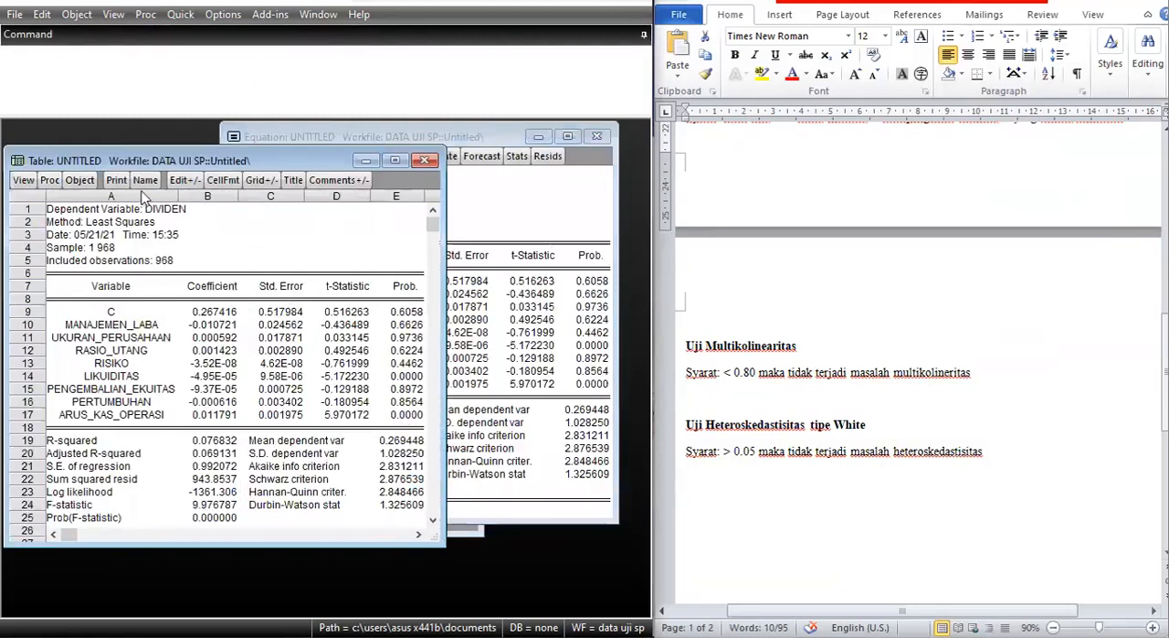
pyautogui.click(145, 180)
pyautogui.write('eq01')
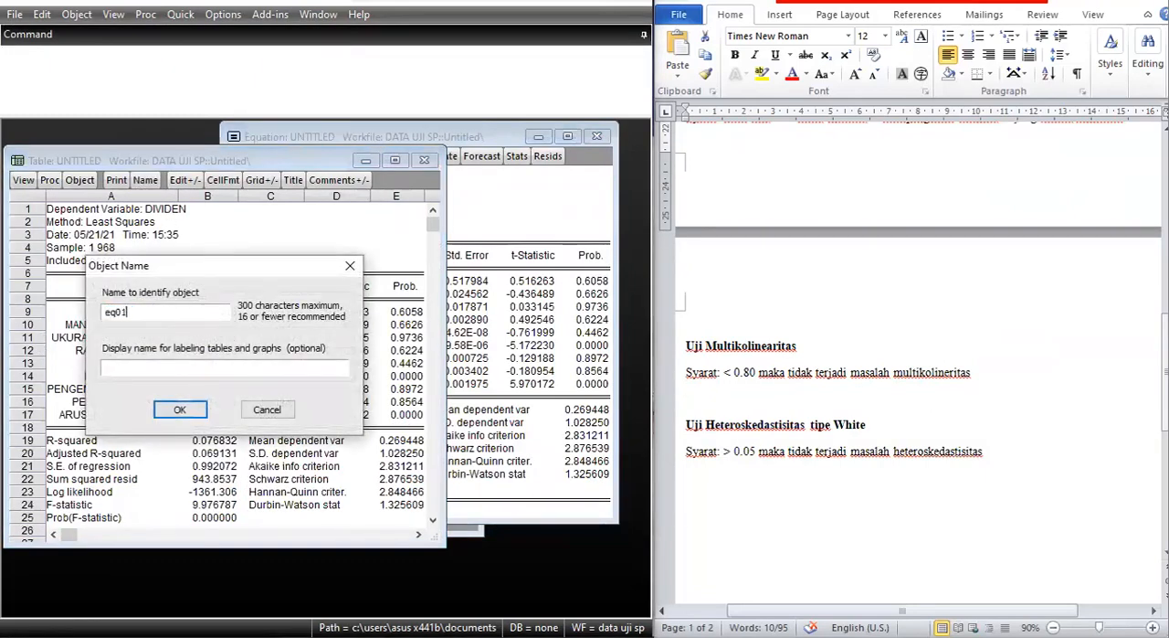
pyautogui.press('Return')
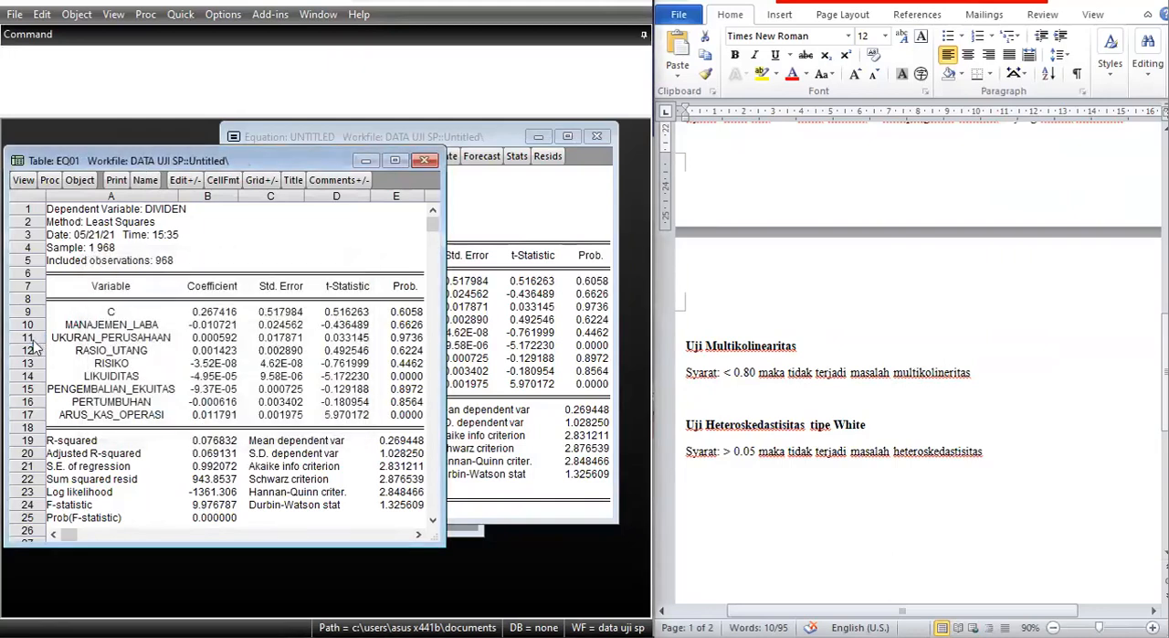
pyautogui.click(424, 160)
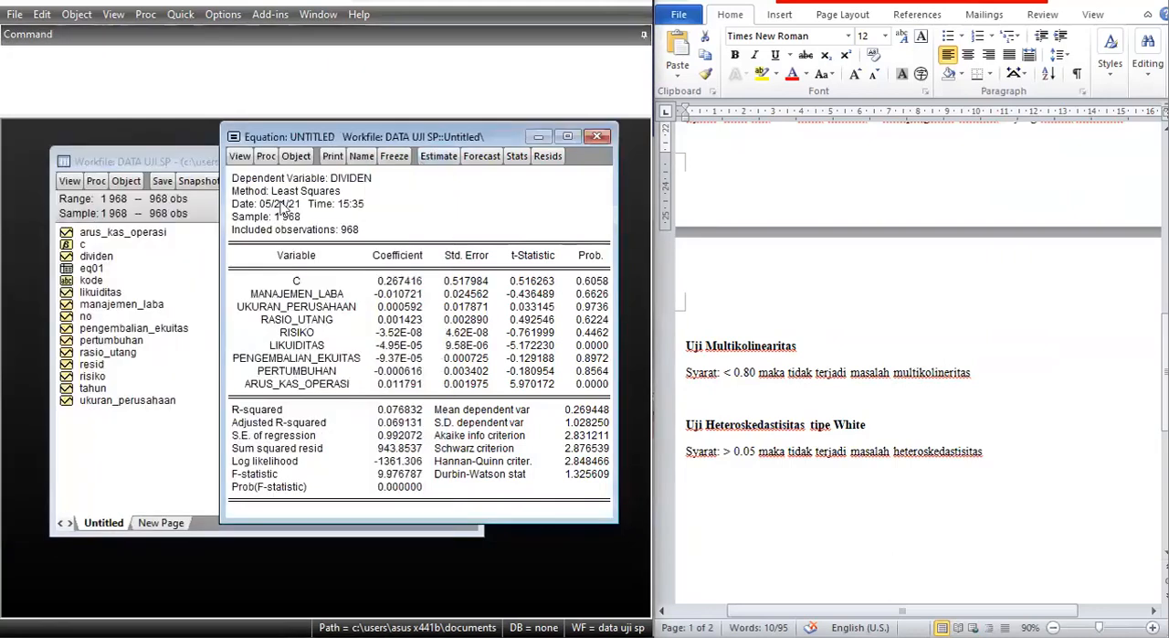
# Run a White heteroskedasticity test on the untitled equation without including White cross terms.
pyautogui.click(240, 156)
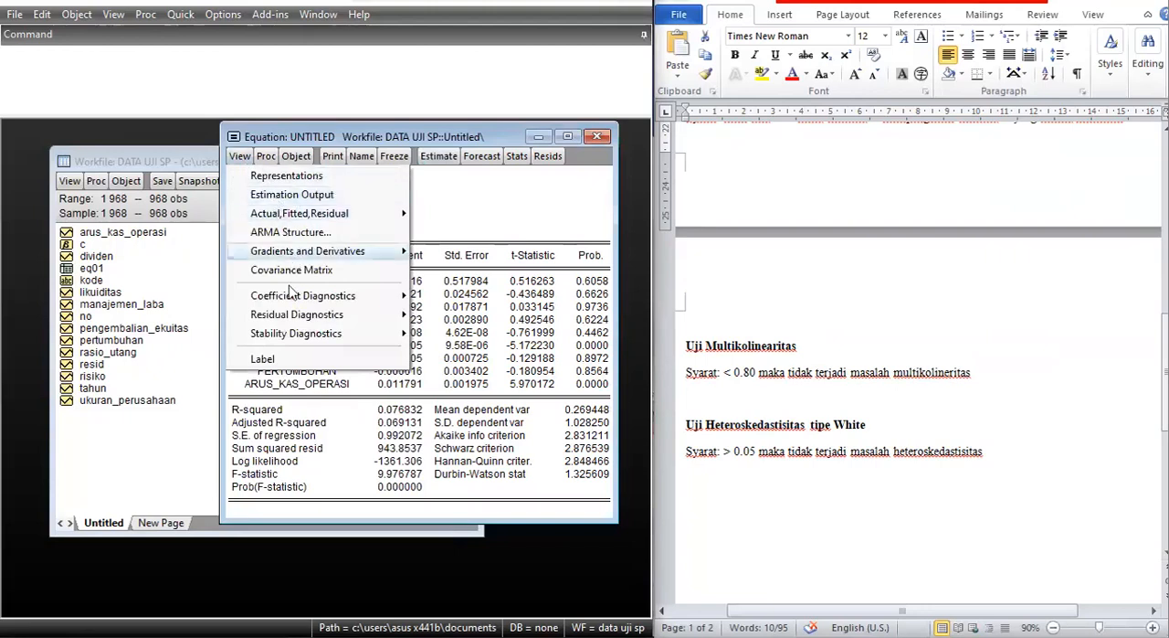
pyautogui.moveTo(370, 314)
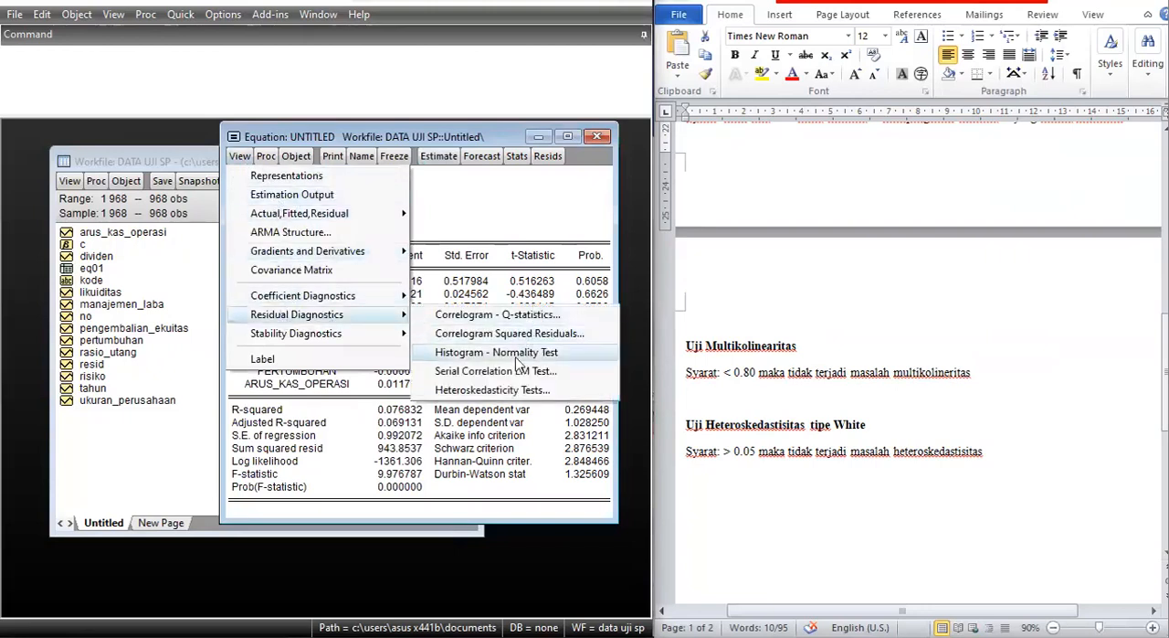
pyautogui.click(497, 393)
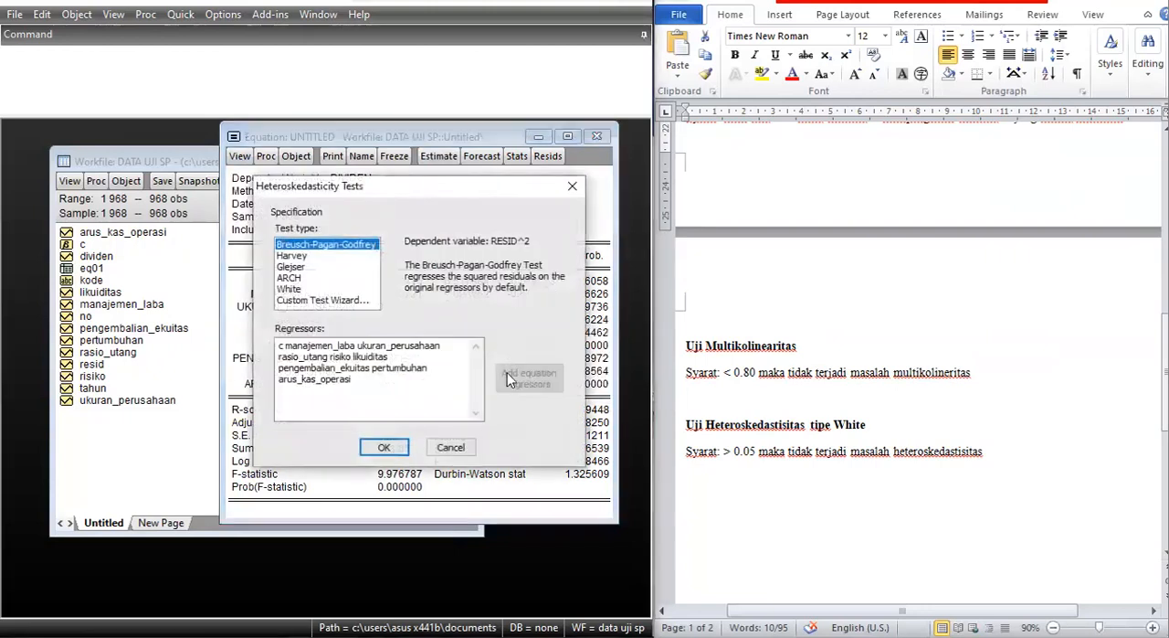
pyautogui.click(288, 291)
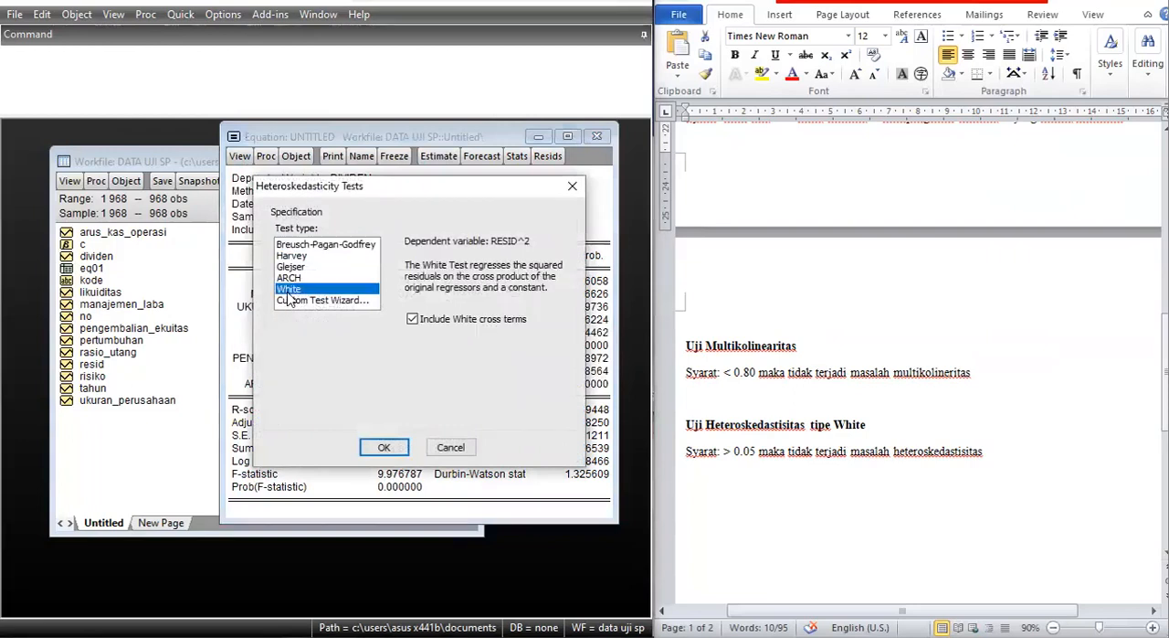
pyautogui.click(413, 321)
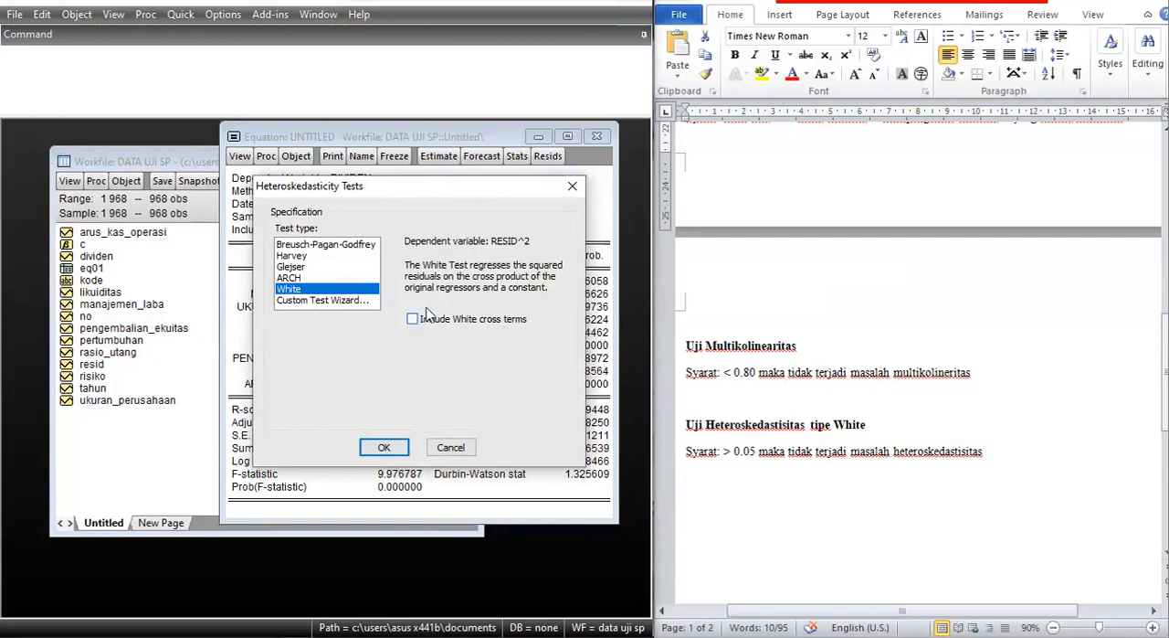
pyautogui.click(385, 449)
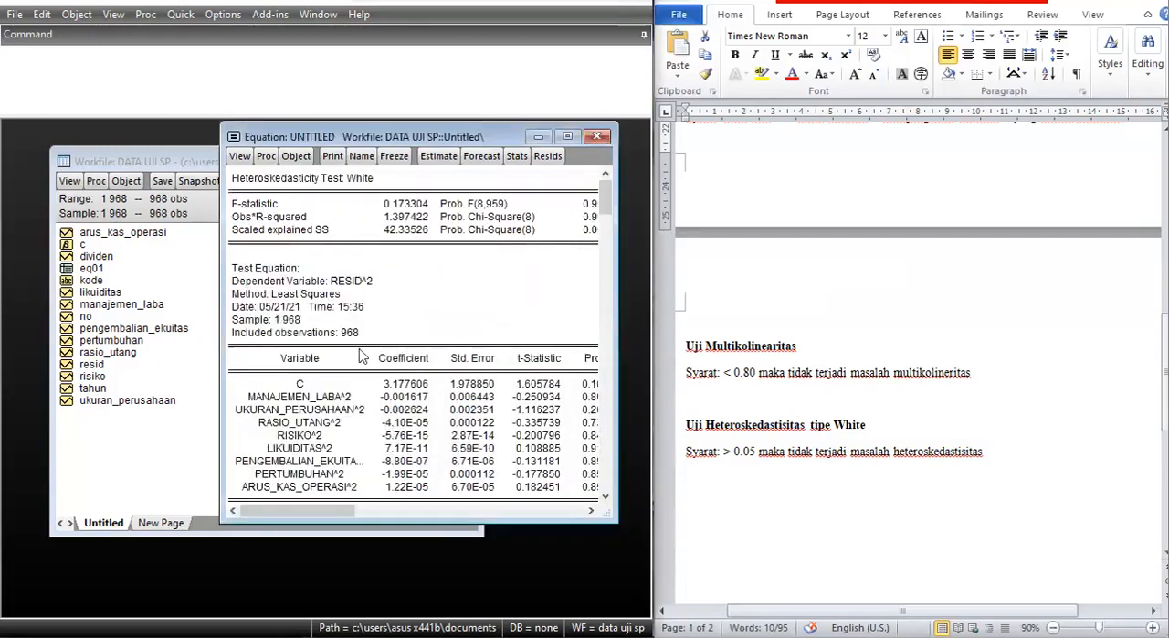
# Widen and reposition the White test window to read its probability values against the heteroskedasticity criterion in the Word notes.
pyautogui.moveTo(618, 359); pyautogui.dragTo(650, 359)
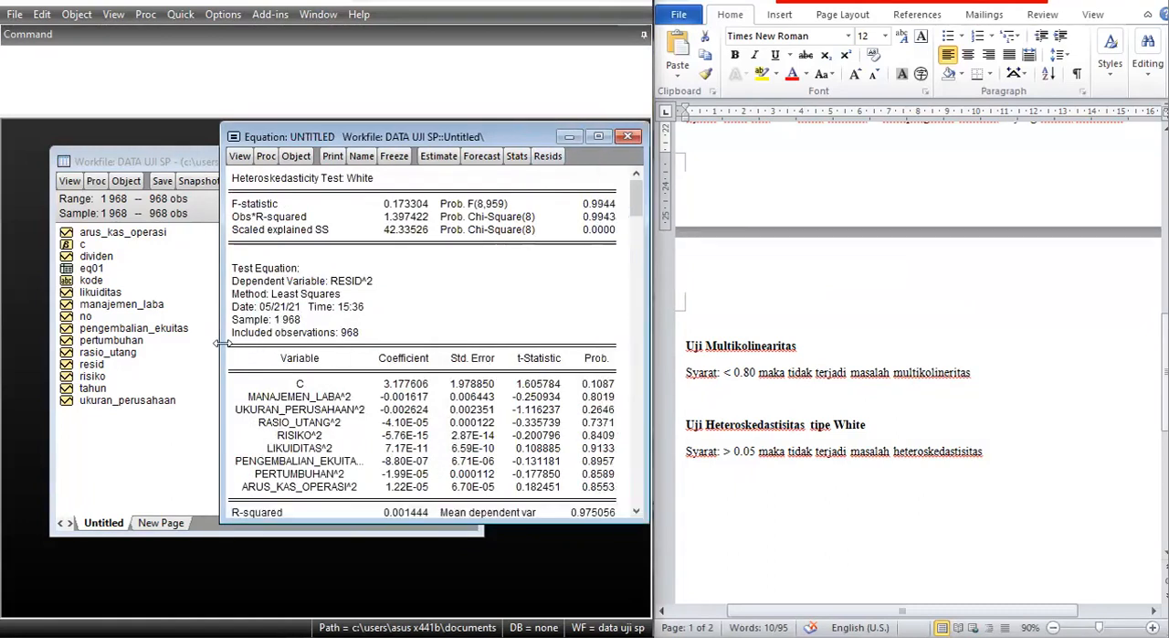
pyautogui.moveTo(220, 343); pyautogui.dragTo(114, 345)
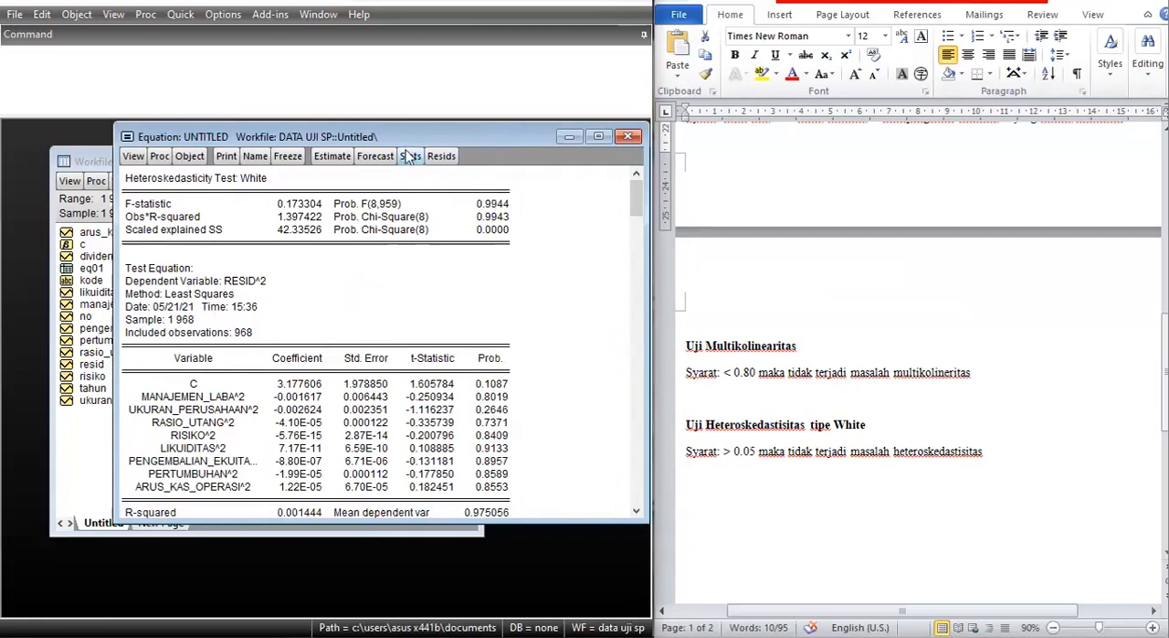
pyautogui.moveTo(400, 140); pyautogui.dragTo(370, 143)
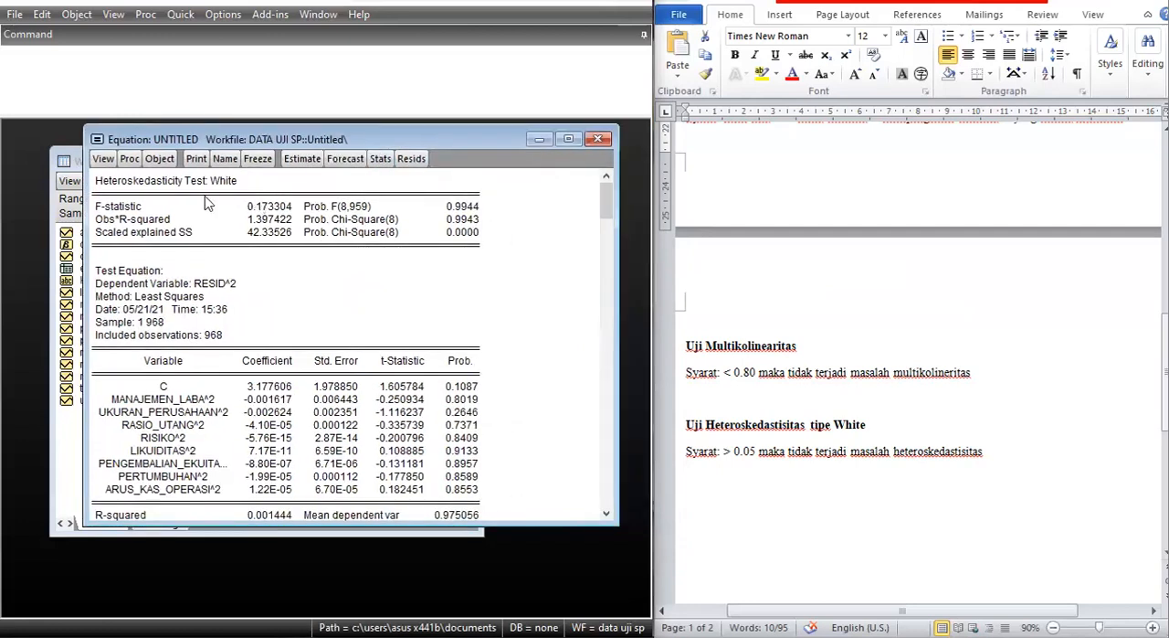
pyautogui.scroll(-2, 820, 400)
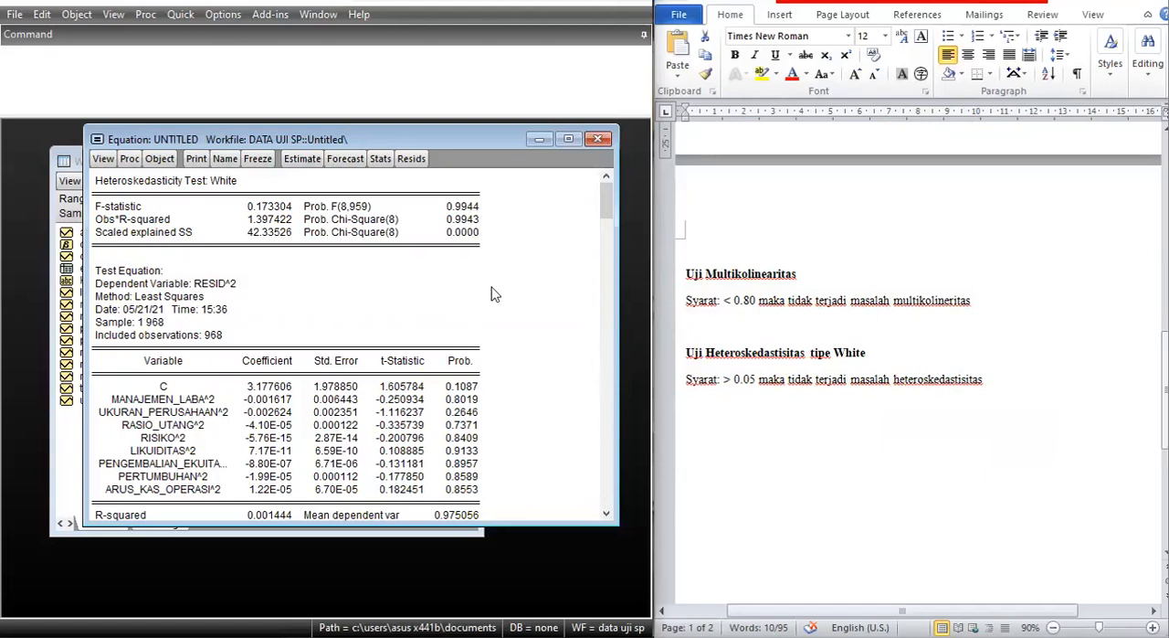
# Freeze the White test output into a table named hetero, then close the table and delete the untitled equation.
pyautogui.click(257, 158)
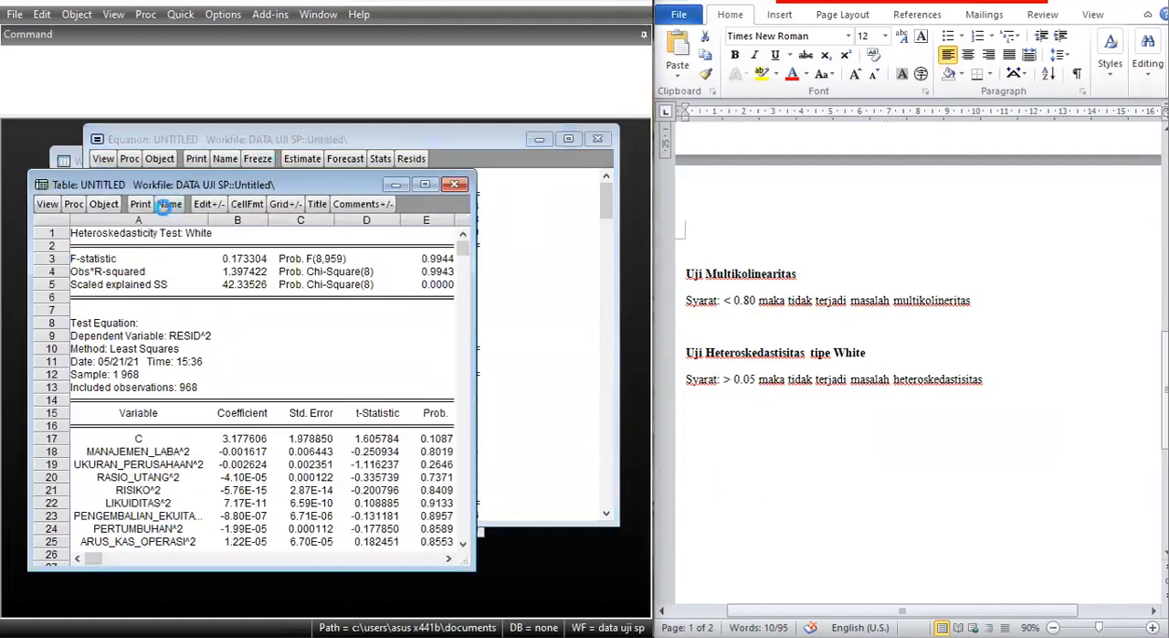
pyautogui.click(164, 208)
pyautogui.write('hetero')
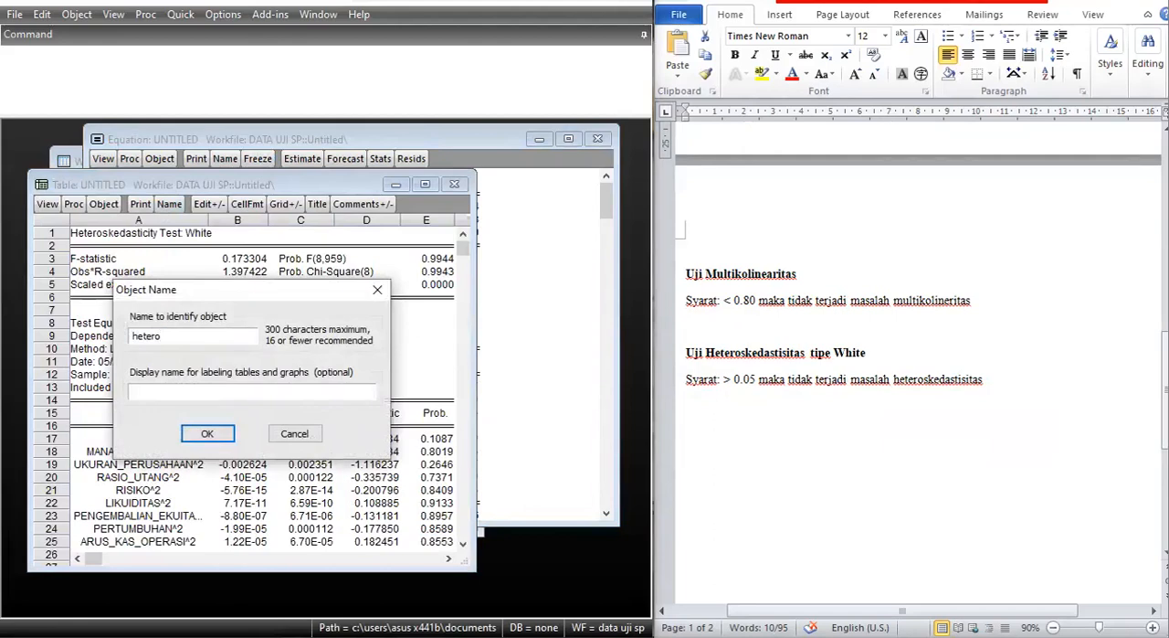
pyautogui.press('Return')
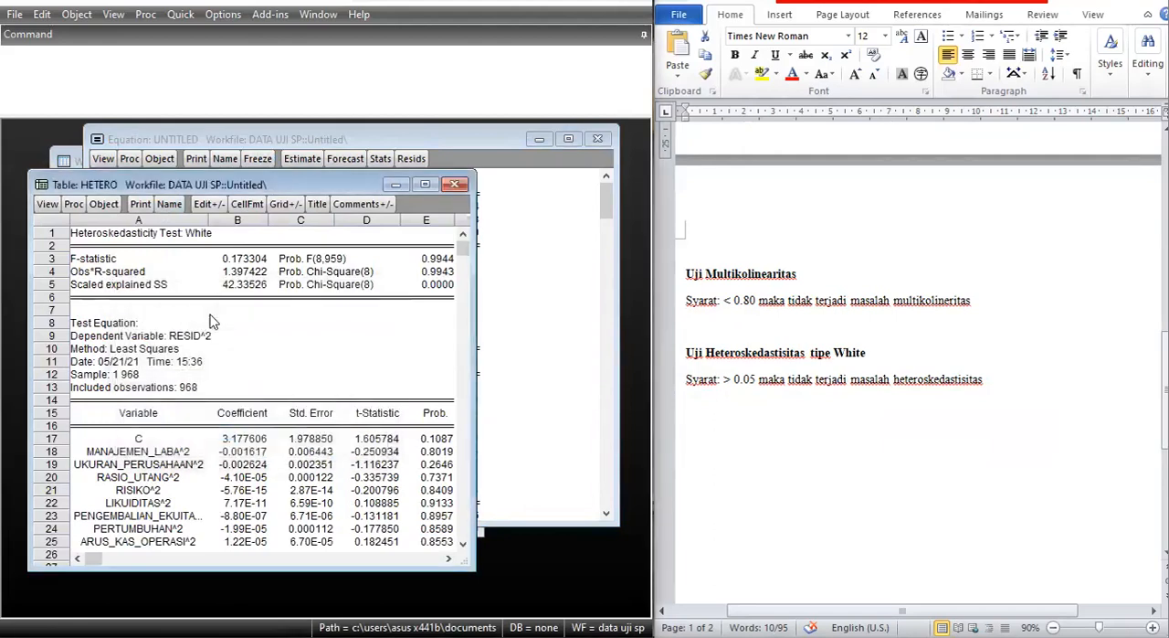
pyautogui.click(454, 185)
pyautogui.click(598, 137)
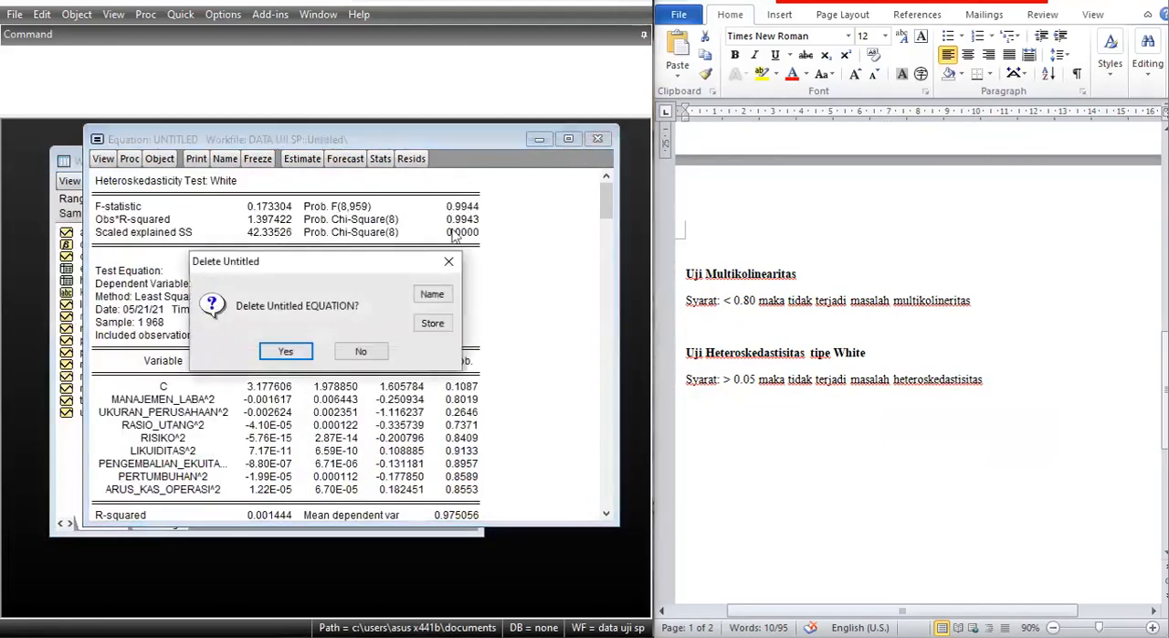
pyautogui.click(285, 350)
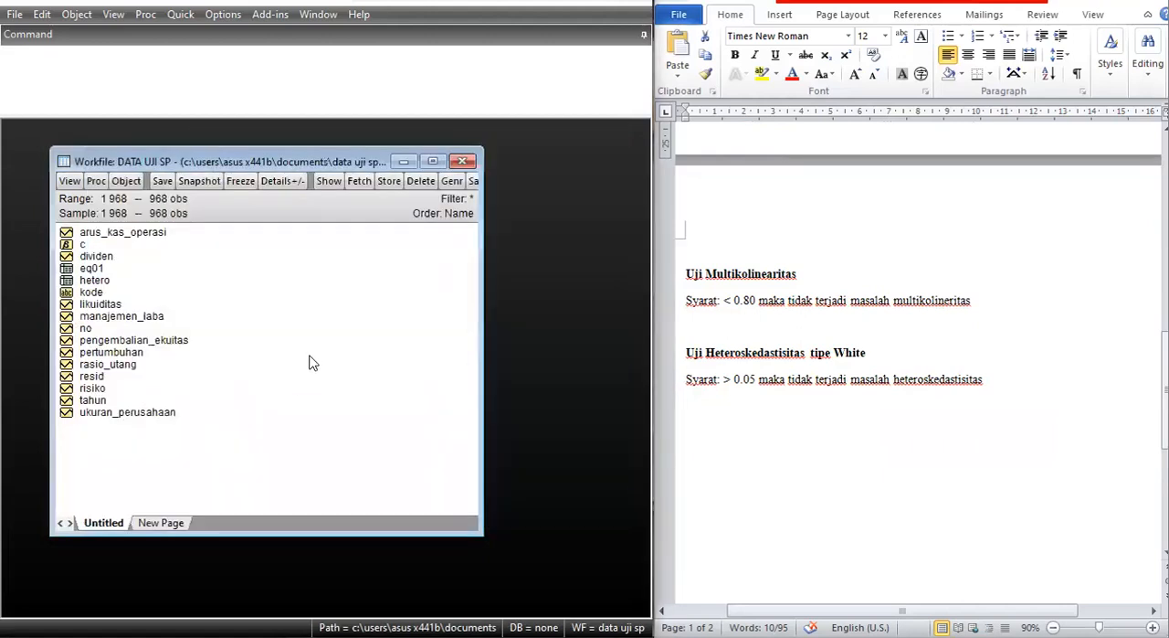
pyautogui.scroll(-5, 783, 347)
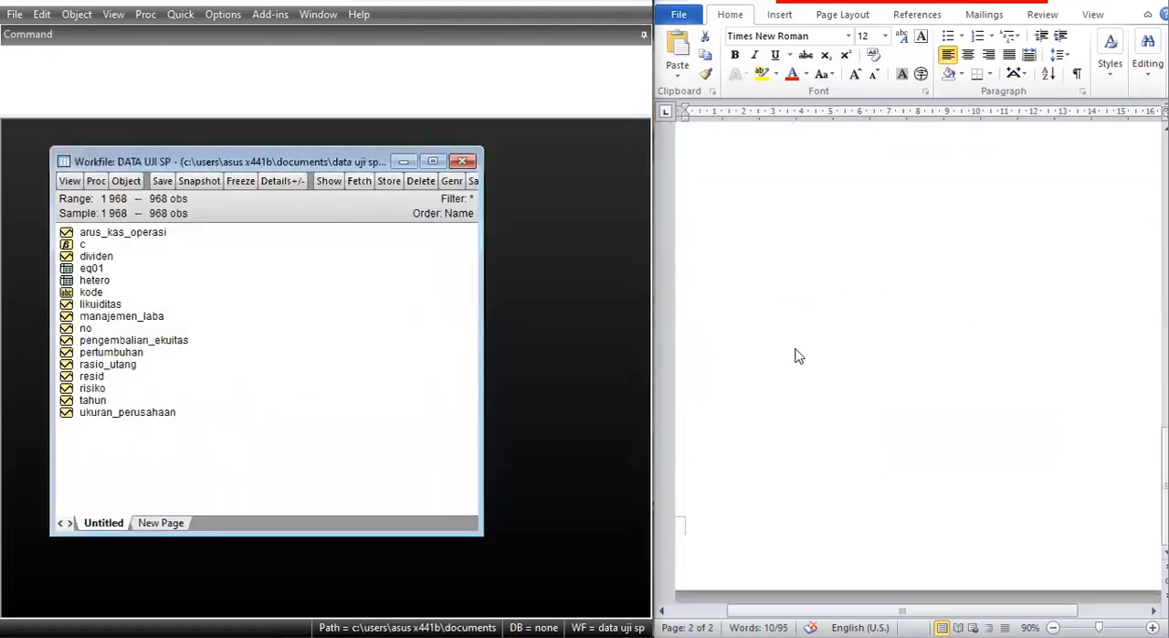
pyautogui.scroll(5, 795, 356)
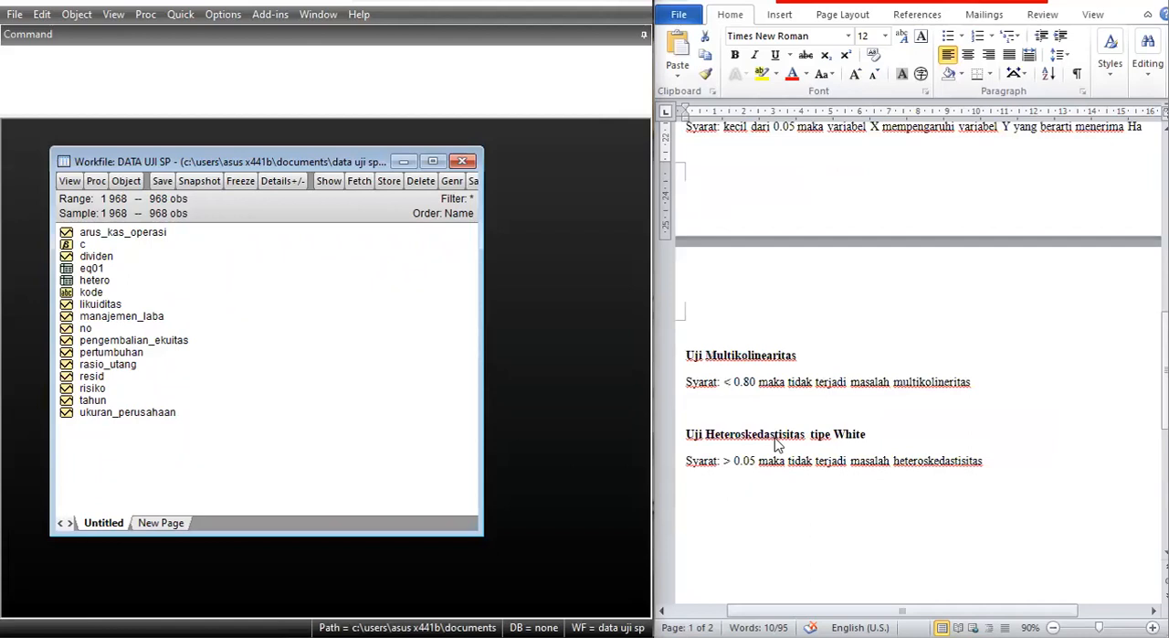